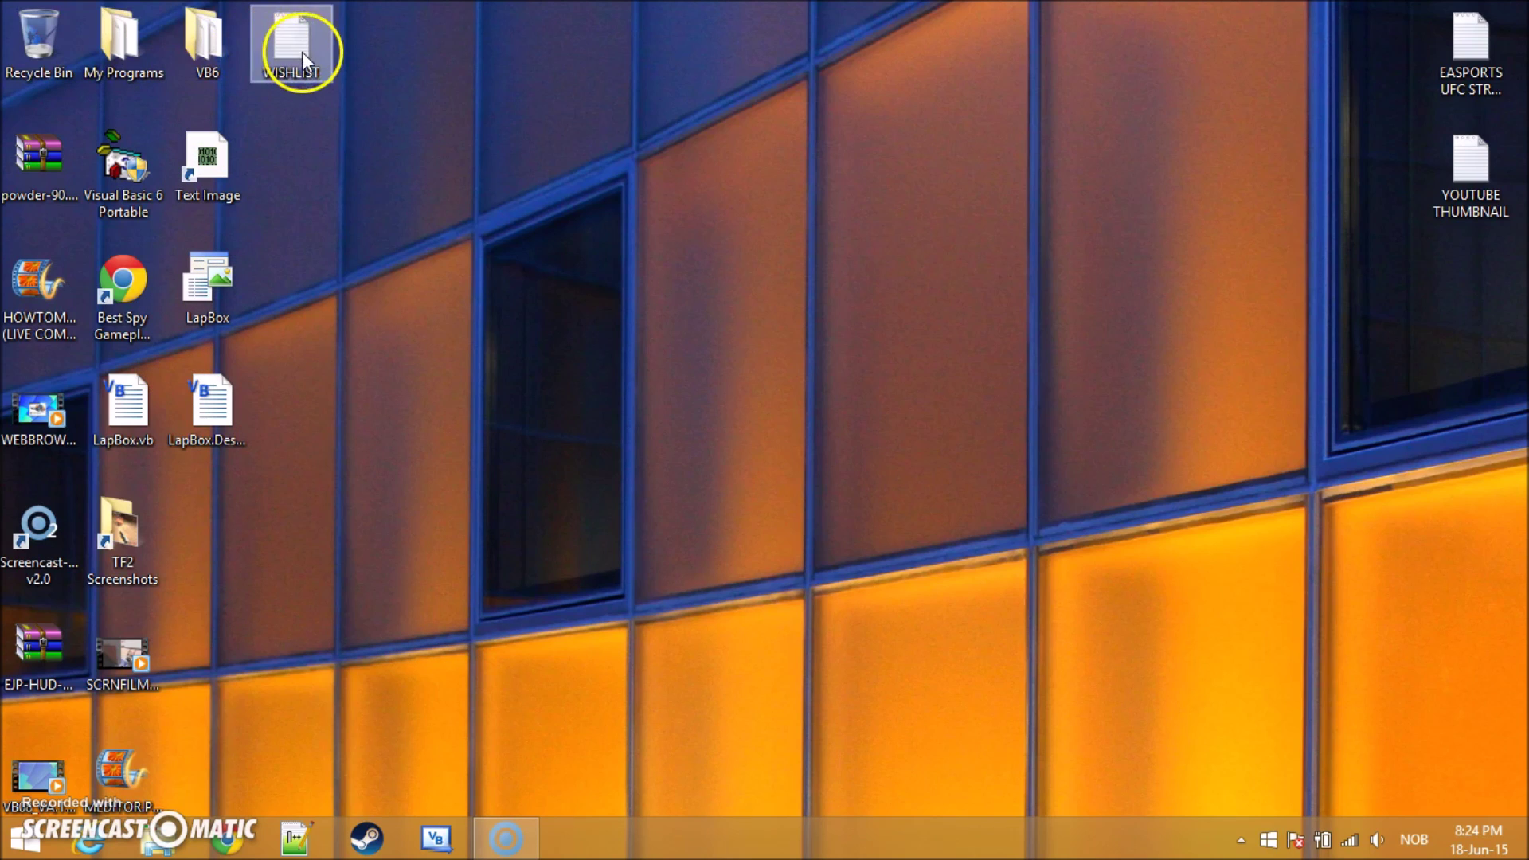
- Move the WISHLIST file on the desktop to the free spot beside the TF2 Screenshots folder
{"action": "left_click_drag", "start_coordinate": [292, 48], "coordinate": [213, 534]}
{"action": "left_click", "coordinate": [396, 569]}
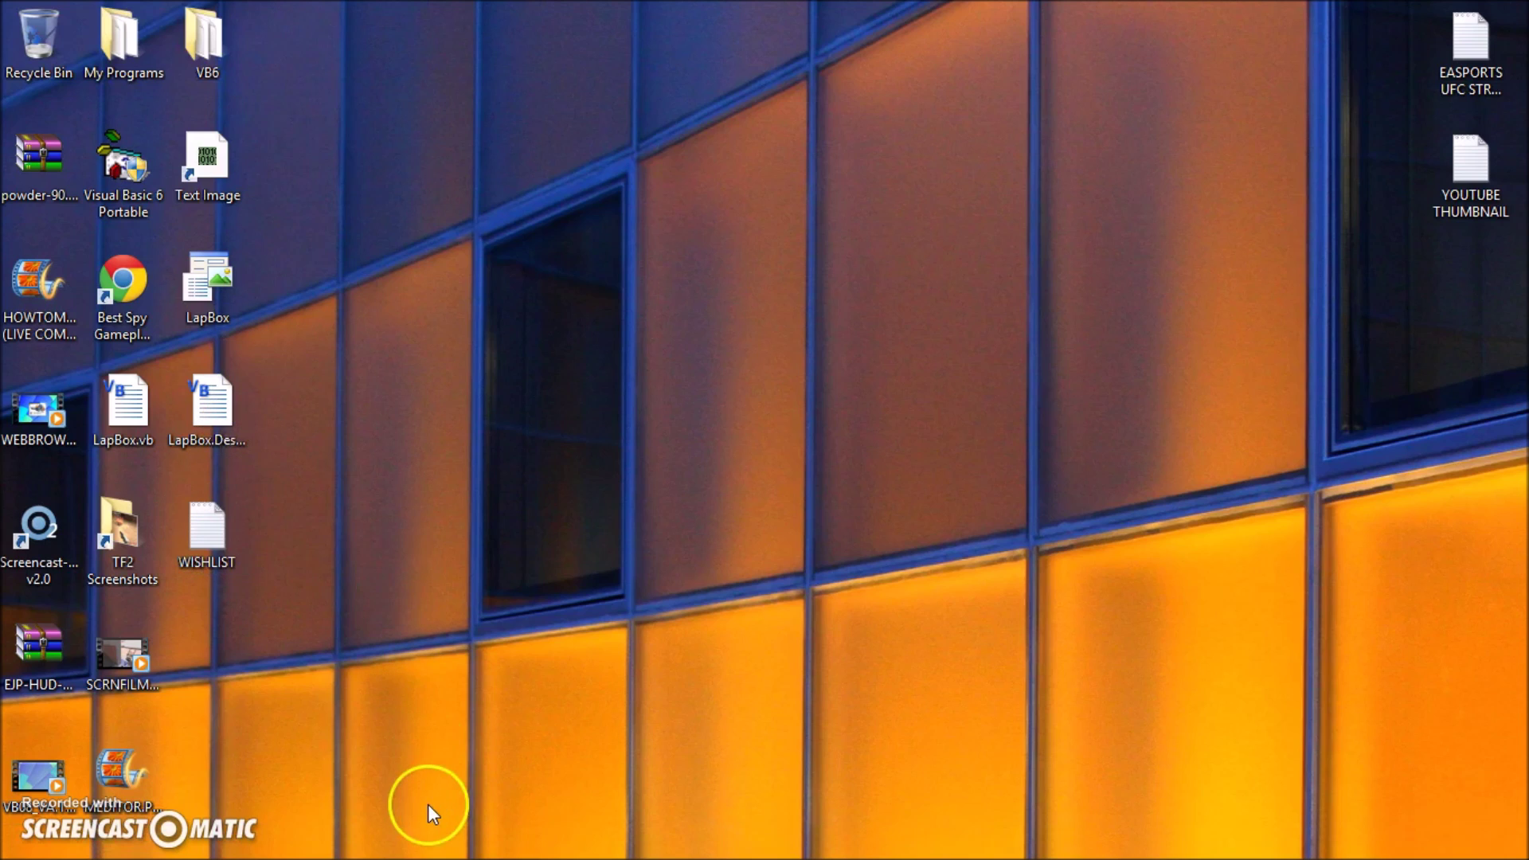
- Switch to Steam and reload the store's front page
{"action": "mouse_move", "coordinate": [427, 857]}
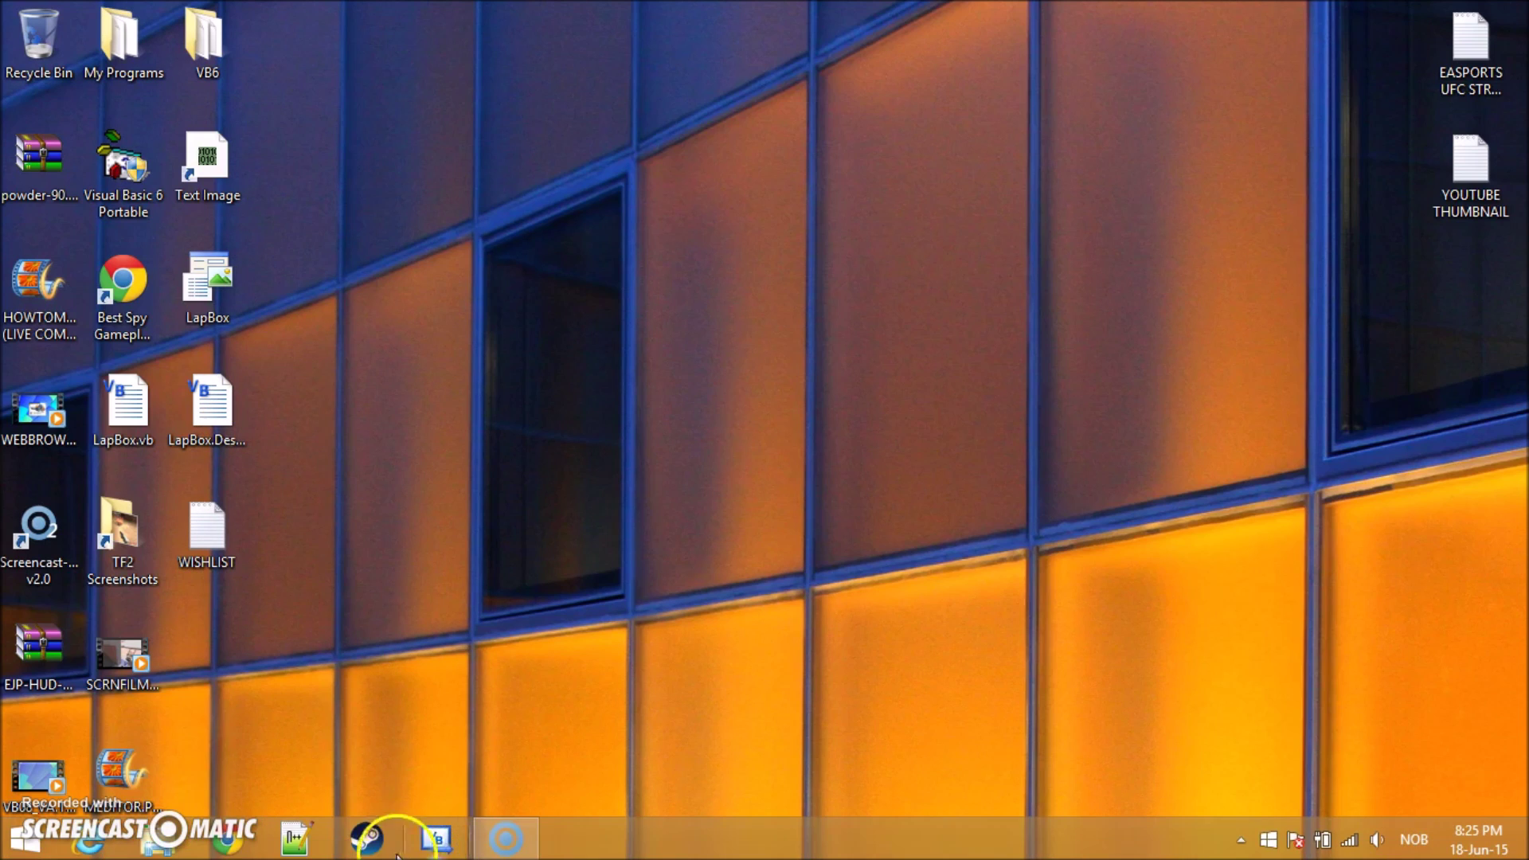
{"action": "left_click", "coordinate": [371, 844]}
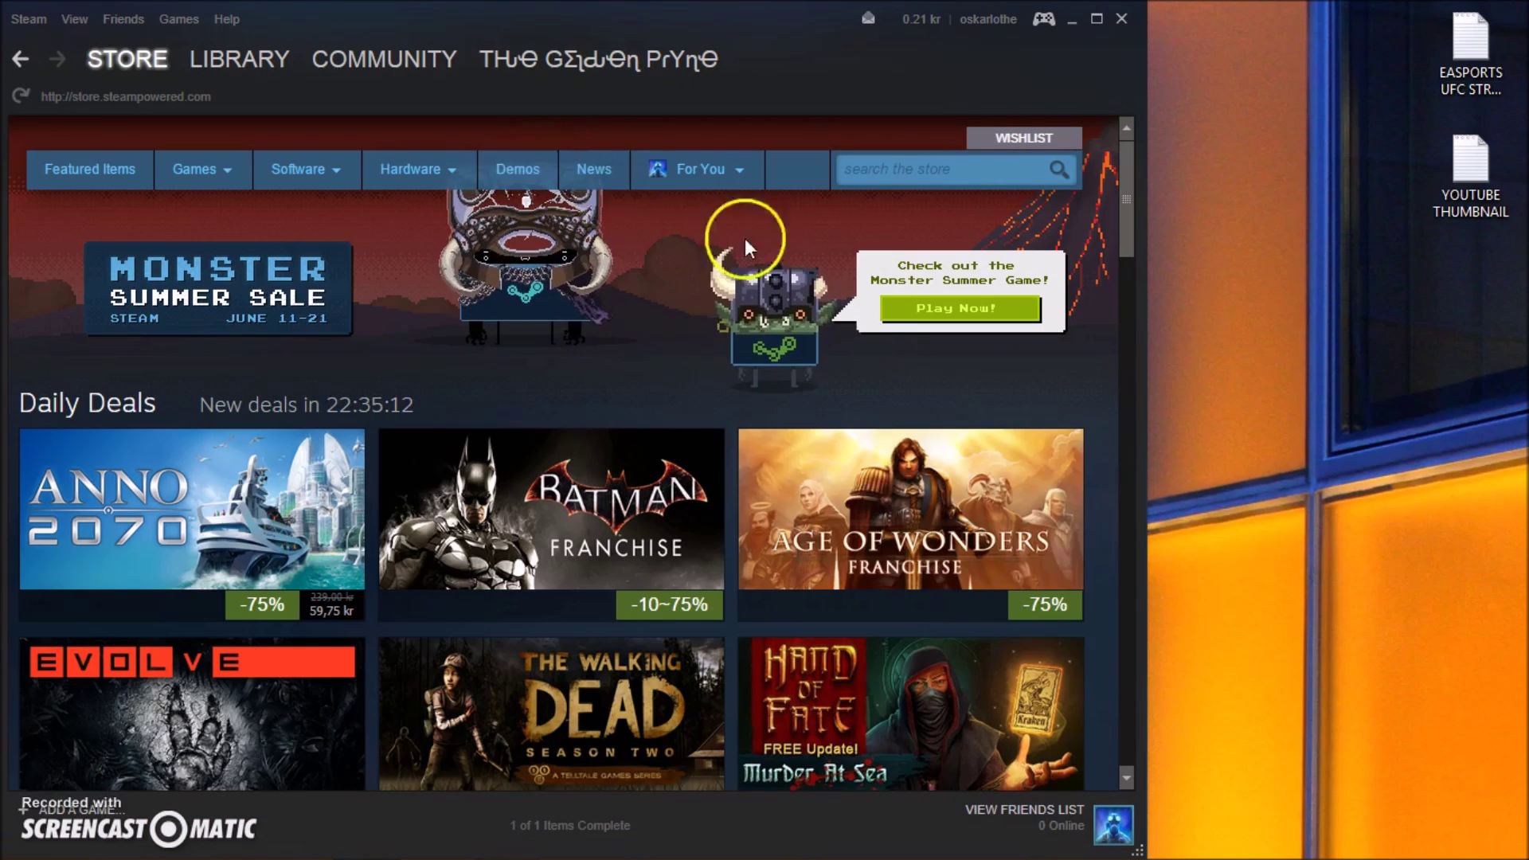
{"action": "left_click", "coordinate": [895, 183]}
{"action": "left_click", "coordinate": [127, 60]}
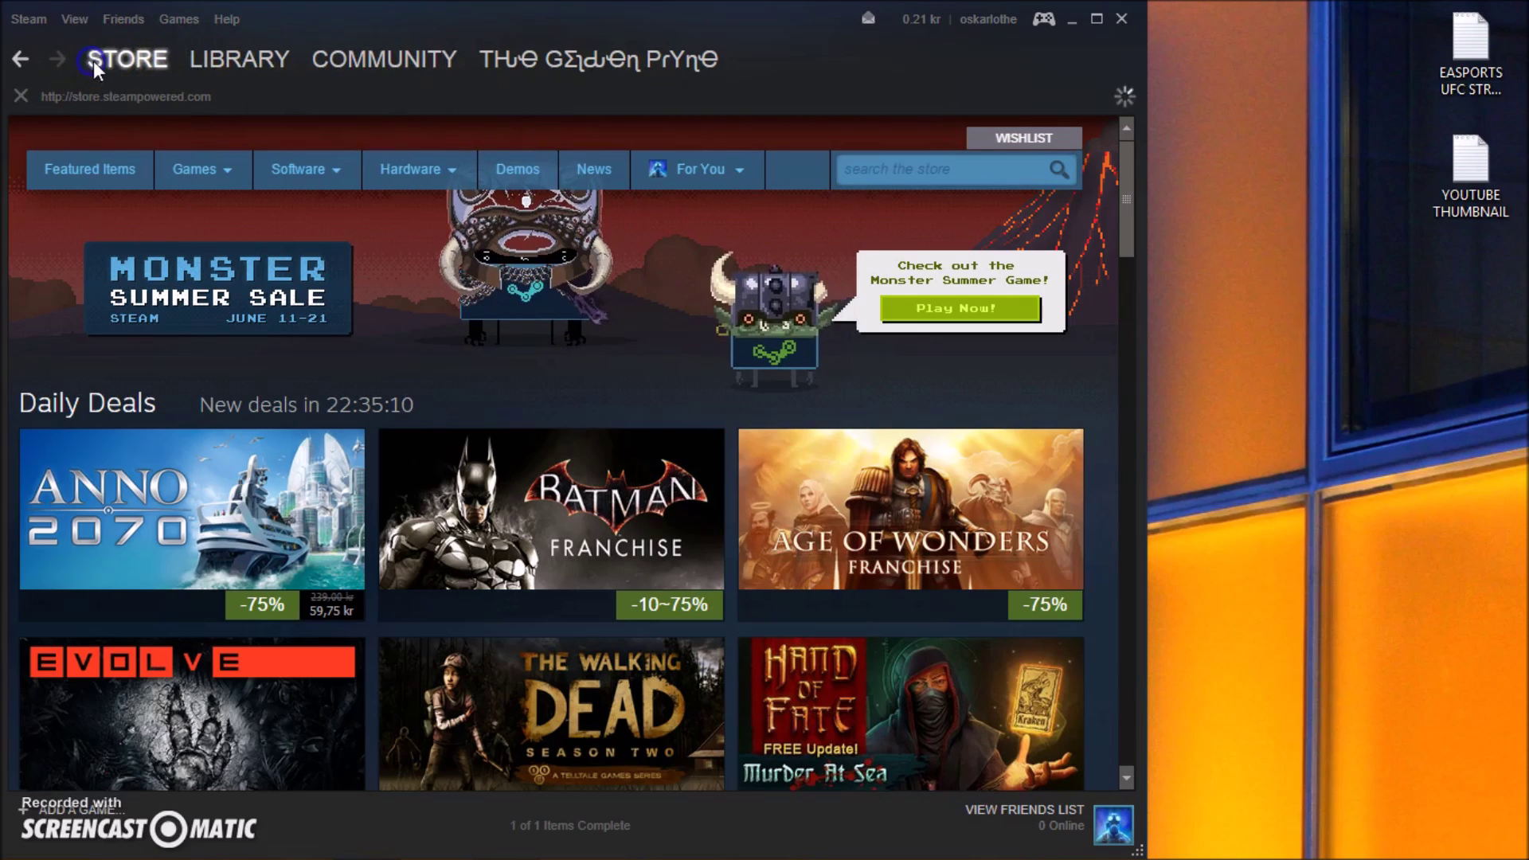
- Search the Steam store for "source filmmaker"
{"action": "left_click", "coordinate": [912, 171]}
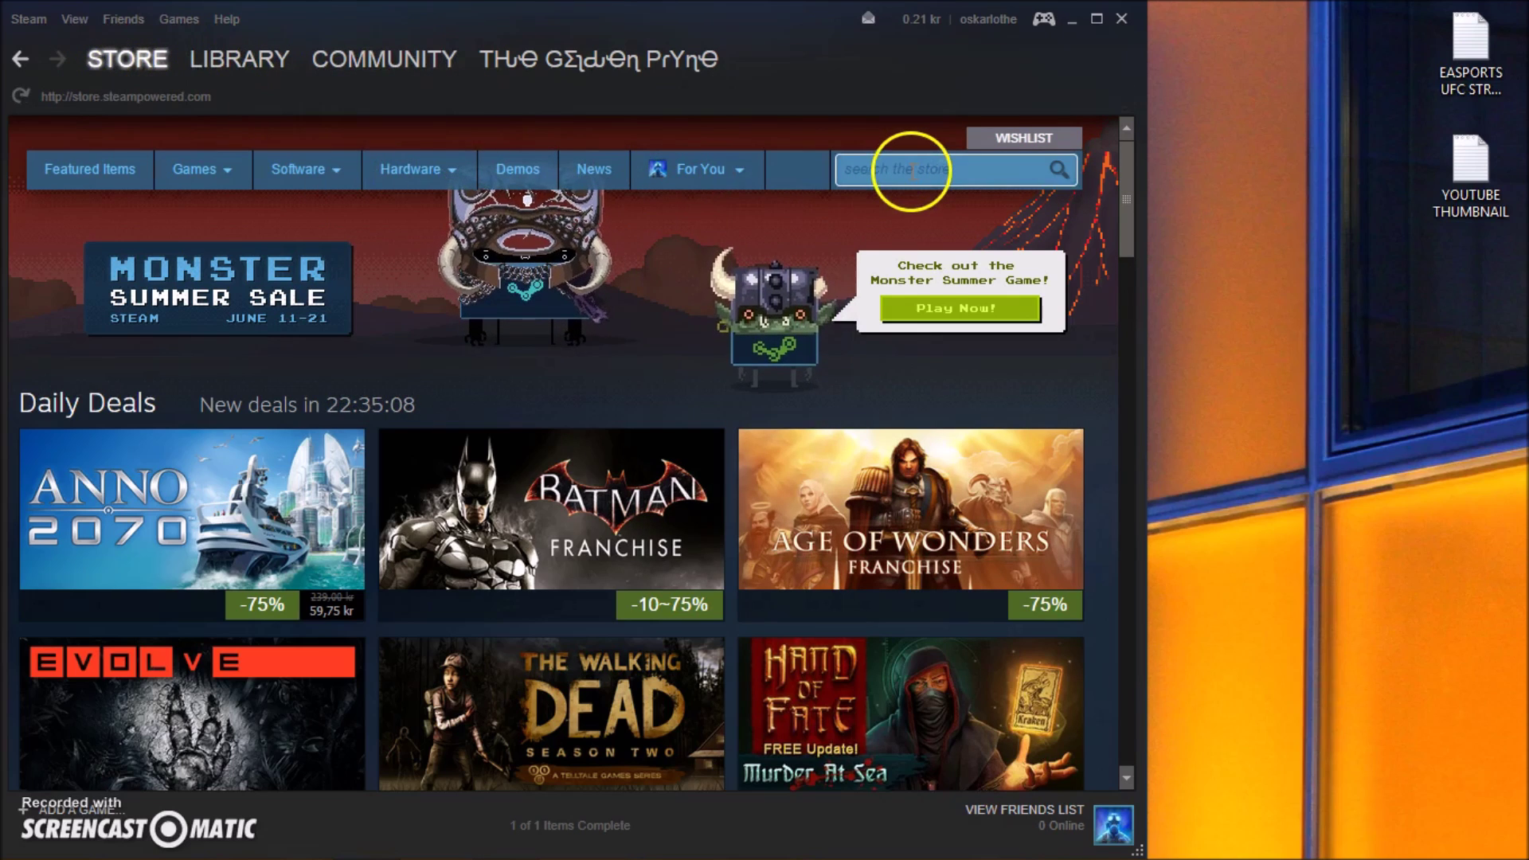
{"action": "type", "text": "sop"}
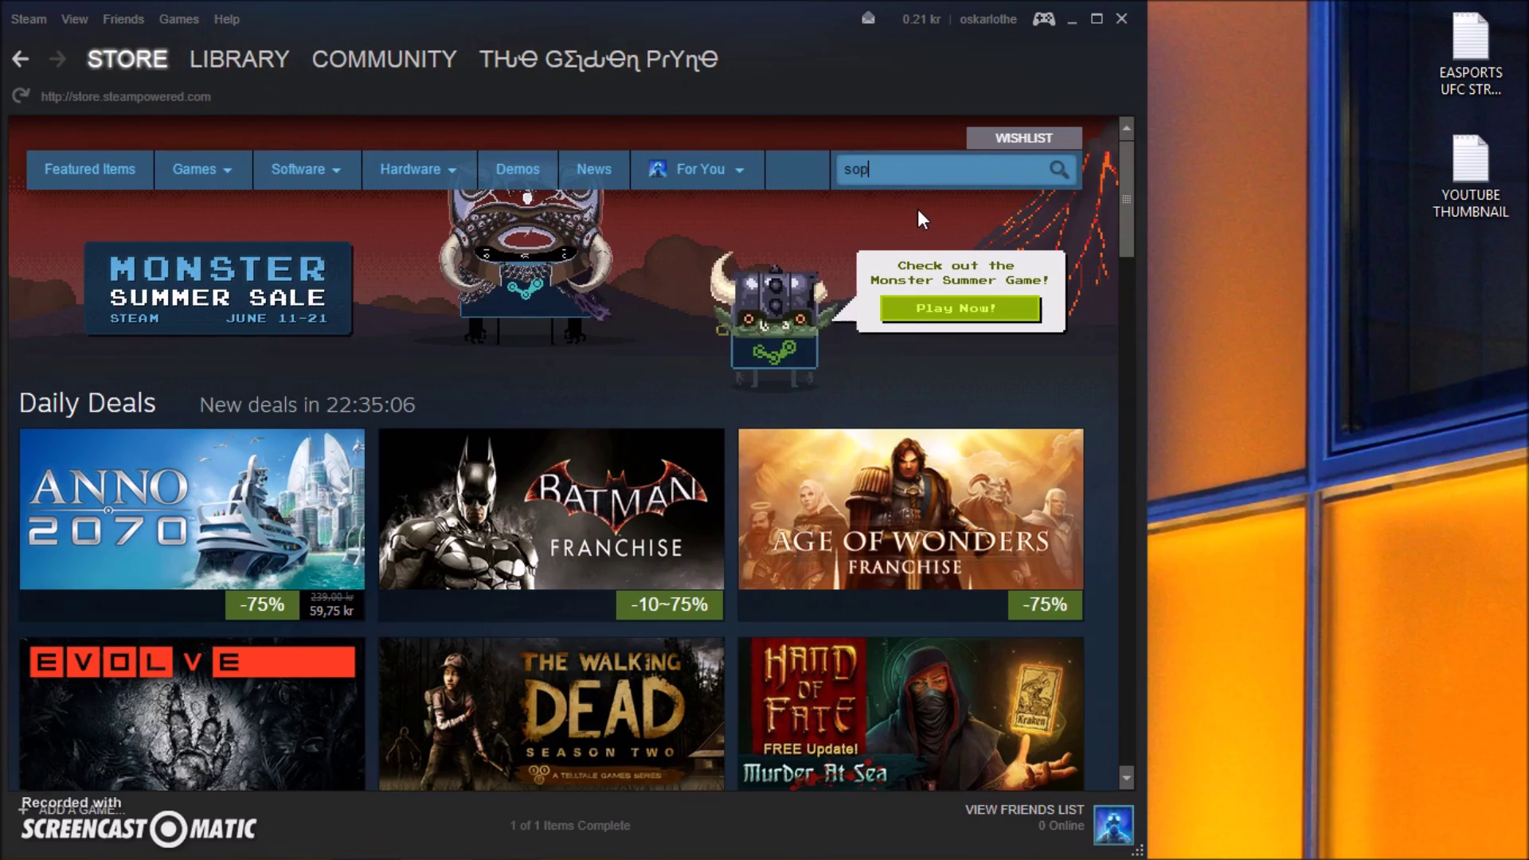
{"action": "key", "text": "BackSpace"}
{"action": "type", "text": "urce "}
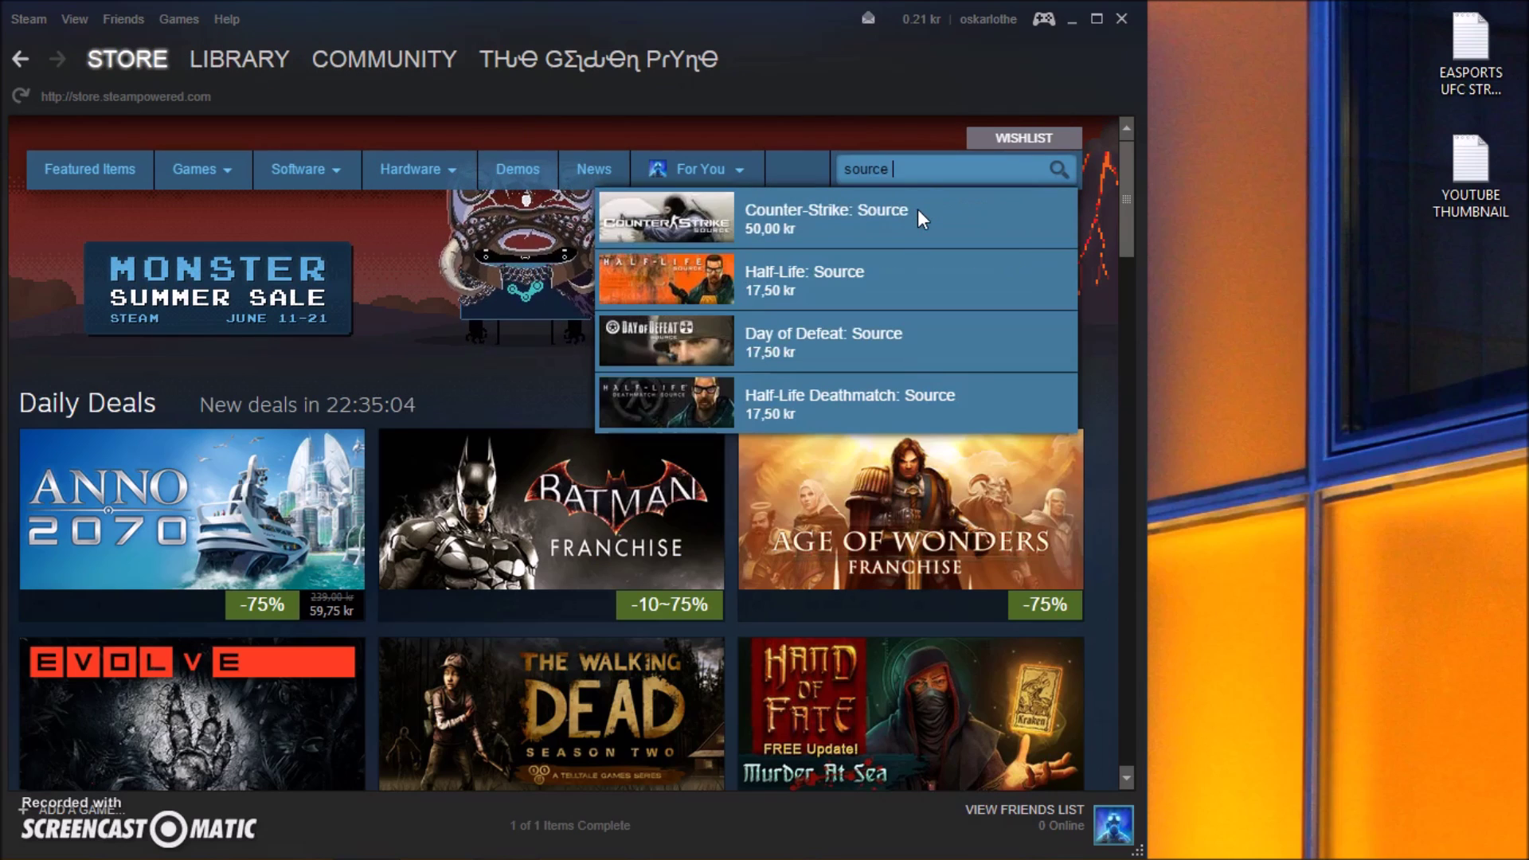
{"action": "type", "text": "filmmaker"}
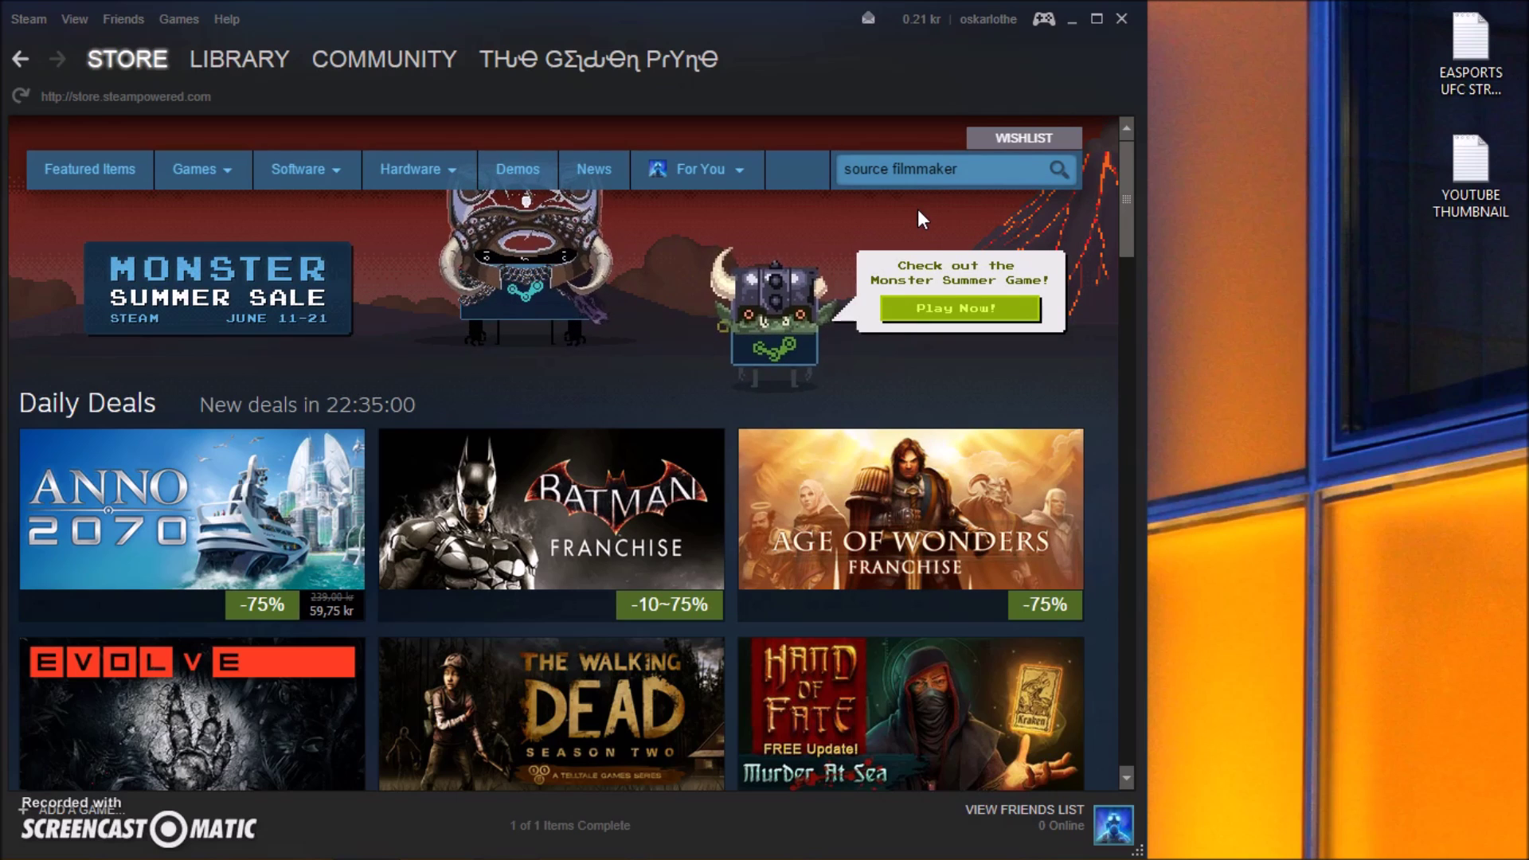
{"action": "left_click", "coordinate": [892, 223]}
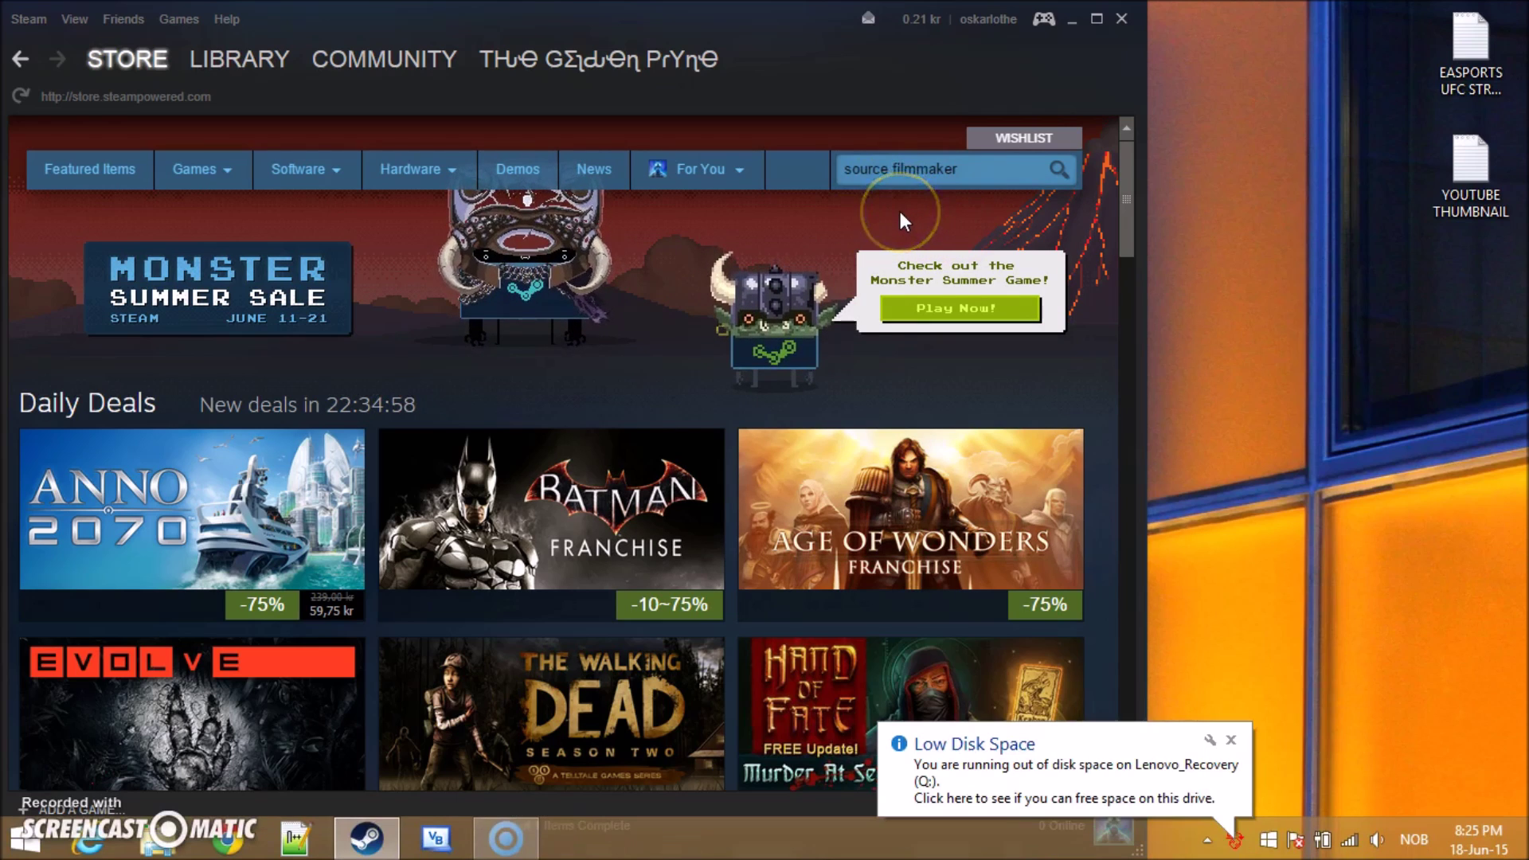
{"action": "left_click", "coordinate": [1056, 173]}
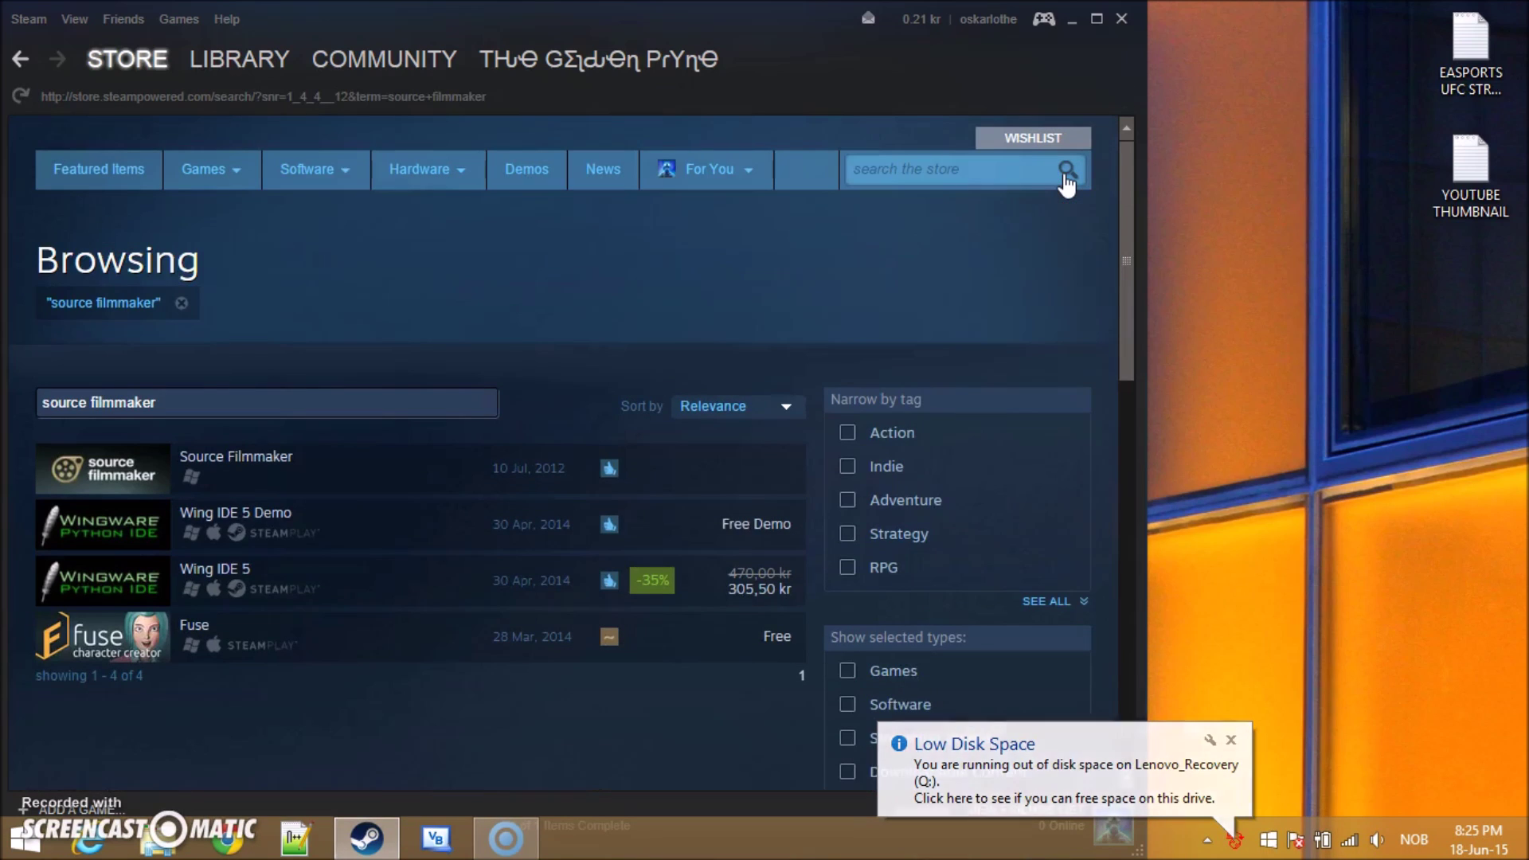
{"action": "left_click", "coordinate": [1048, 188]}
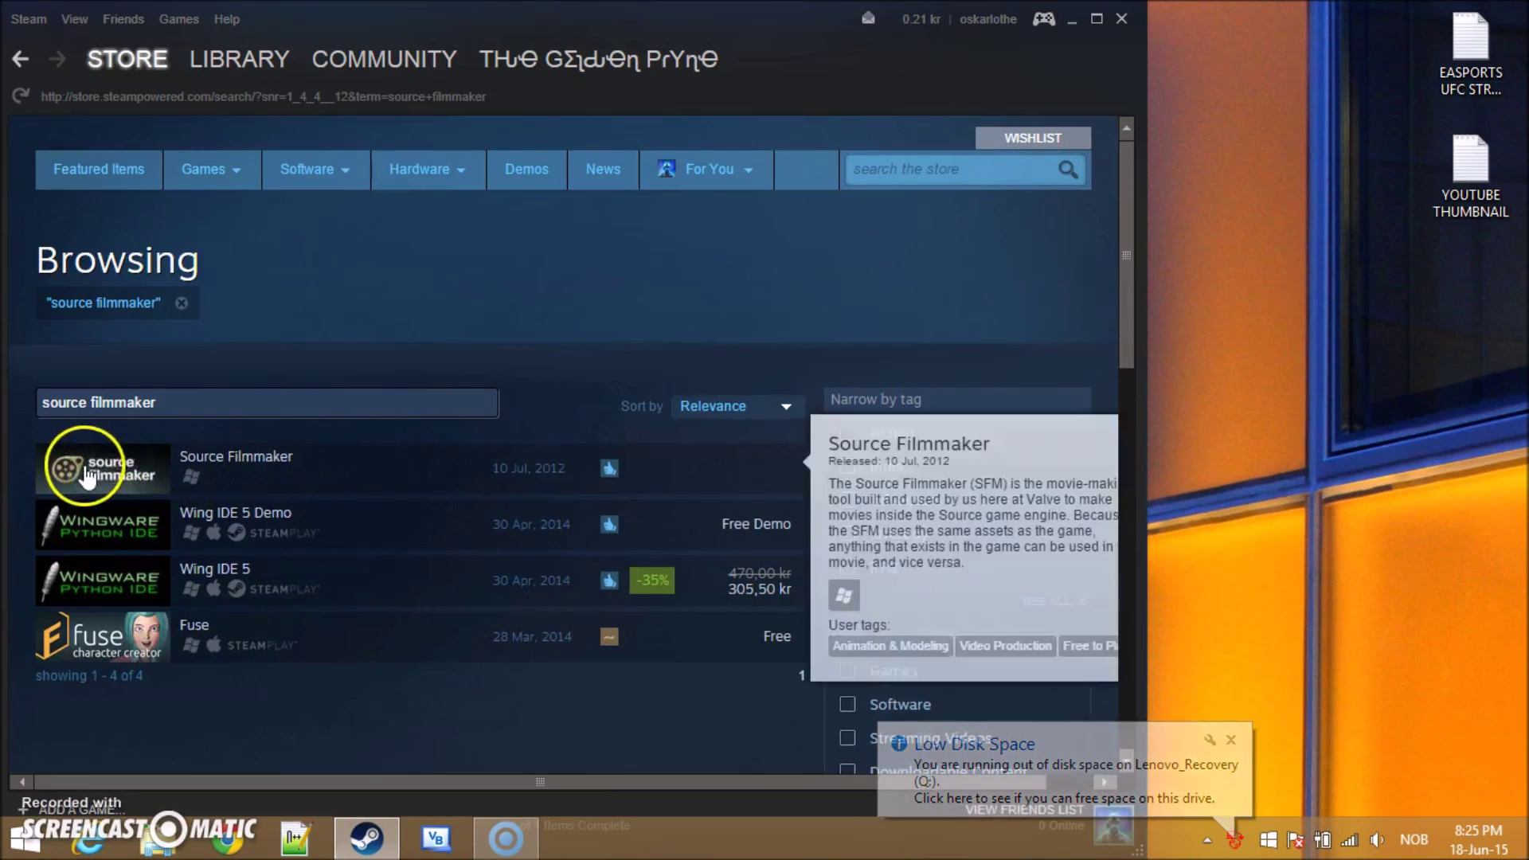
- Open the Source Filmmaker store page from the search results
{"action": "left_click", "coordinate": [280, 468]}
{"action": "mouse_move", "coordinate": [301, 469]}
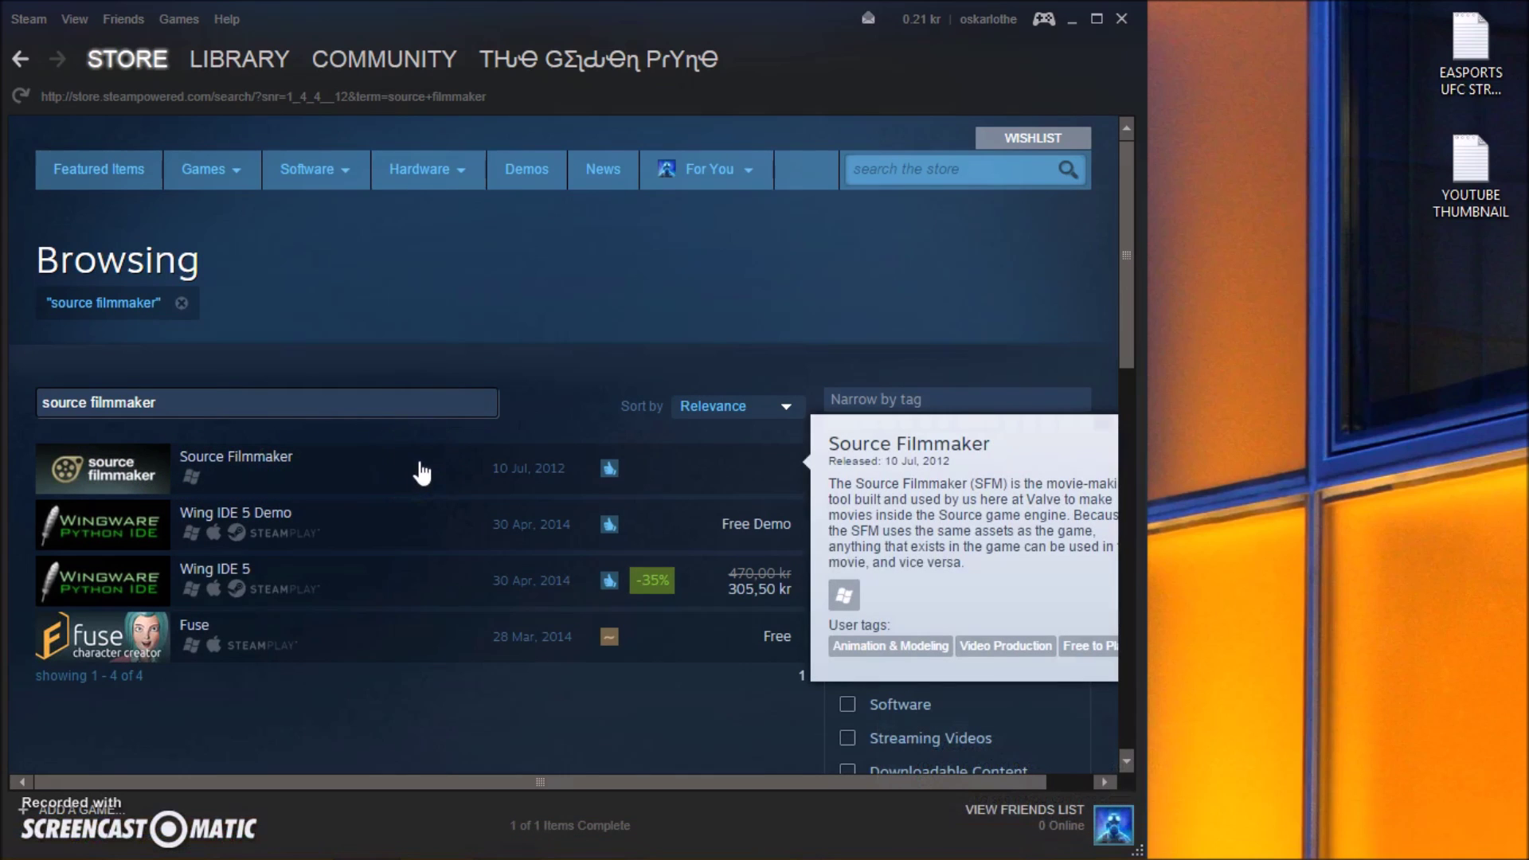
{"action": "mouse_move", "coordinate": [203, 484]}
{"action": "left_click", "coordinate": [273, 458]}
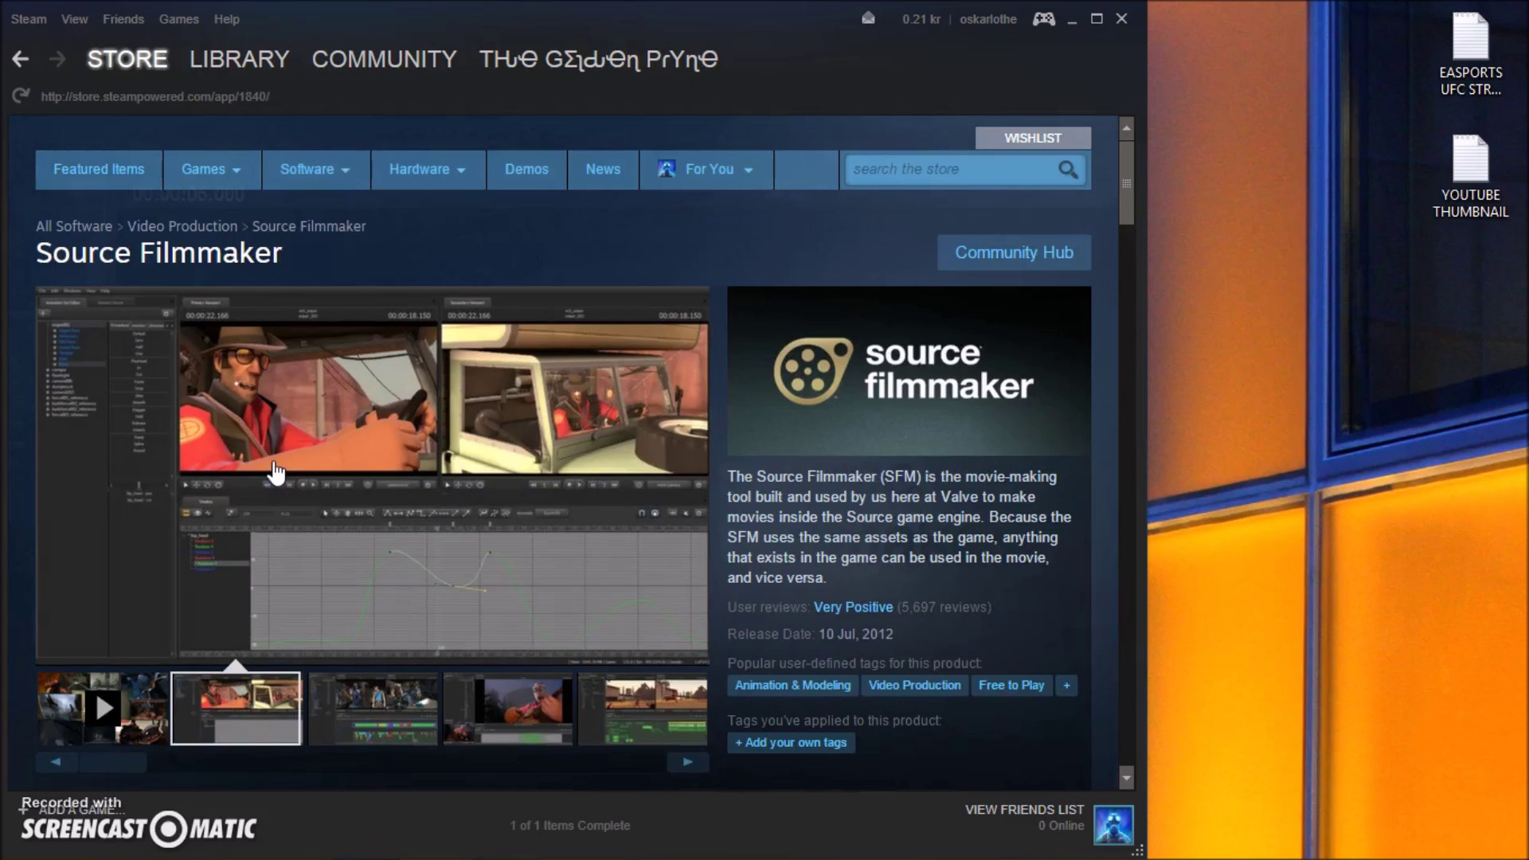
- Examine the library status and the Use Now option on the Source Filmmaker store page
{"action": "scroll", "coordinate": [275, 472], "scroll_direction": "down", "scroll_amount": 4}
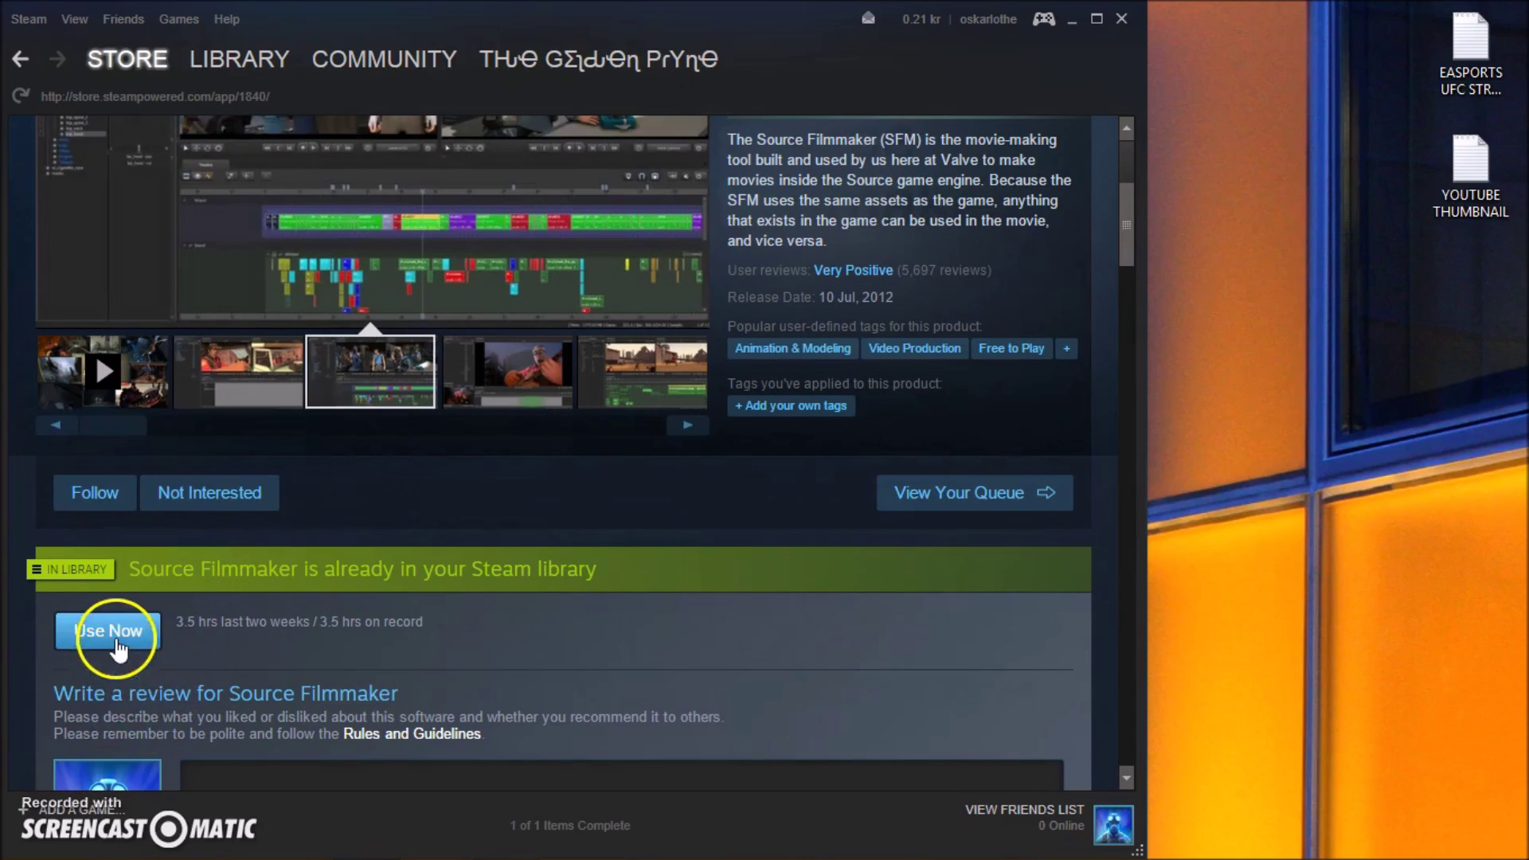
{"action": "scroll", "coordinate": [116, 650], "scroll_direction": "down", "scroll_amount": 1}
{"action": "scroll", "coordinate": [167, 615], "scroll_direction": "down", "scroll_amount": 1}
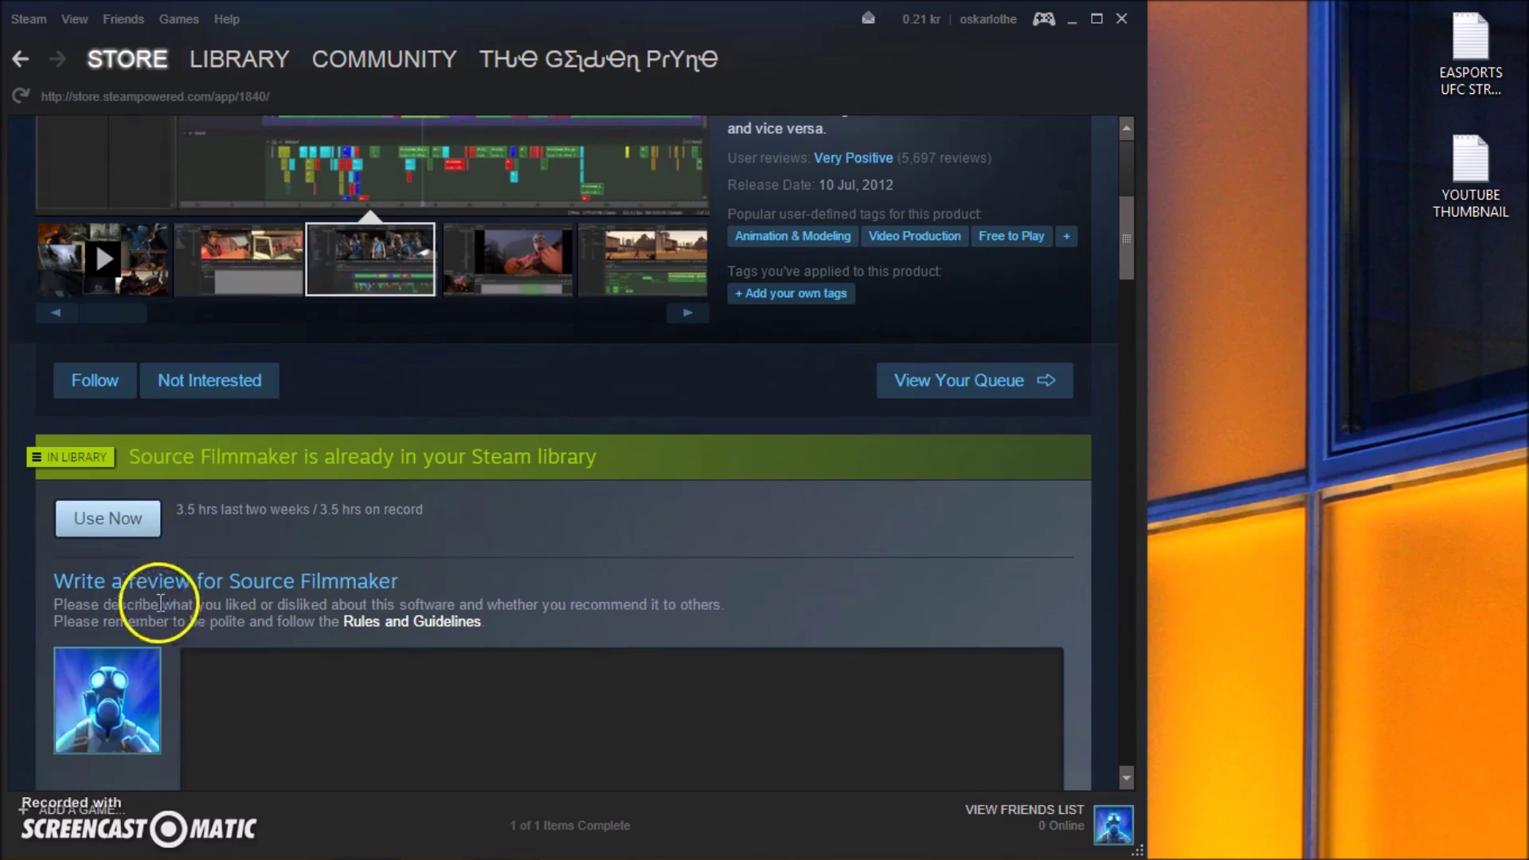
{"action": "left_click", "coordinate": [124, 544]}
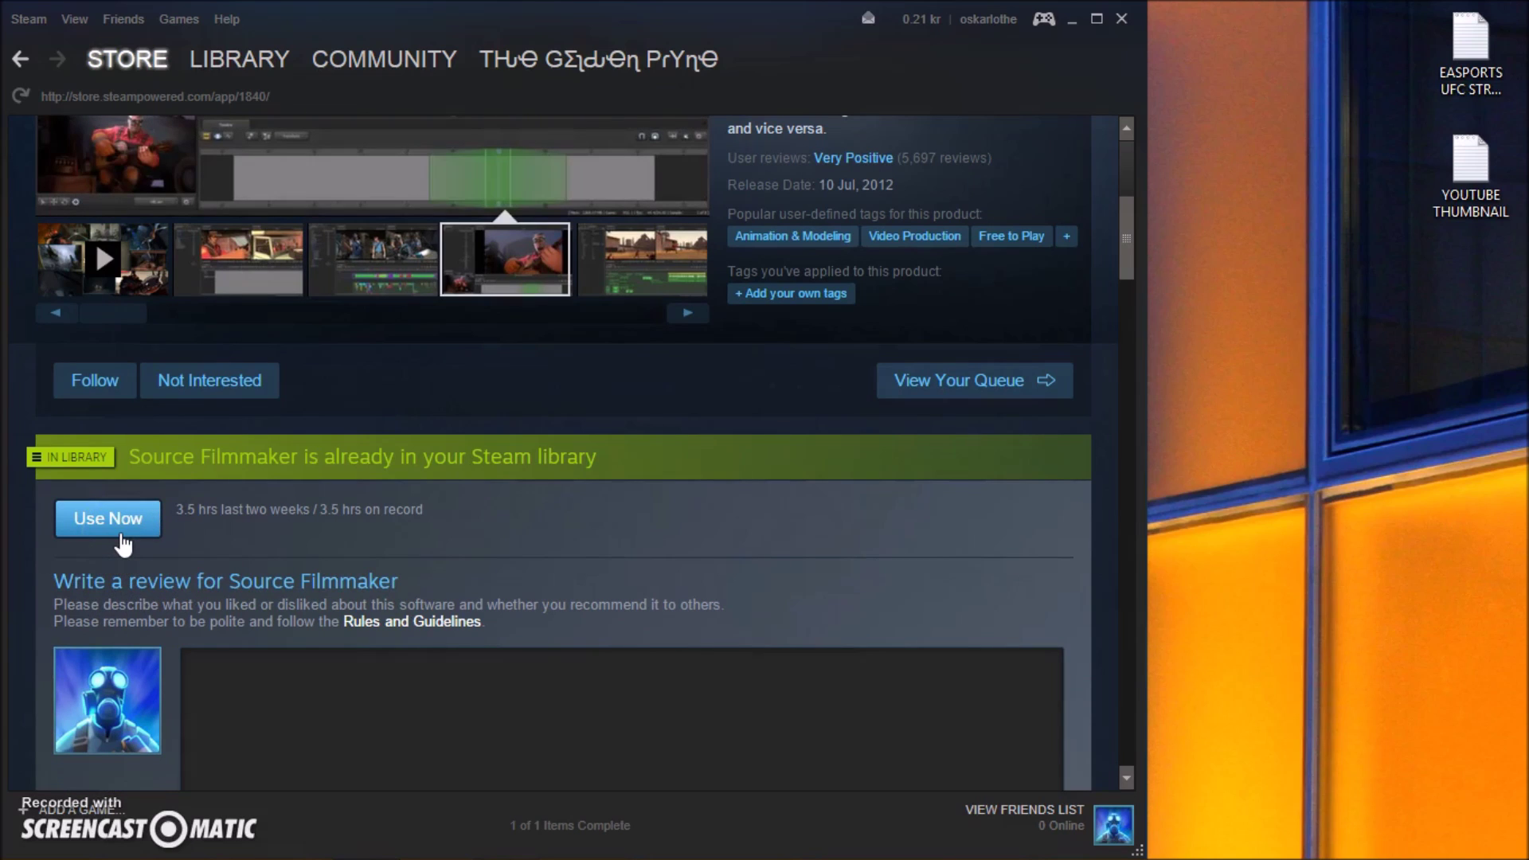
{"action": "left_click", "coordinate": [129, 479]}
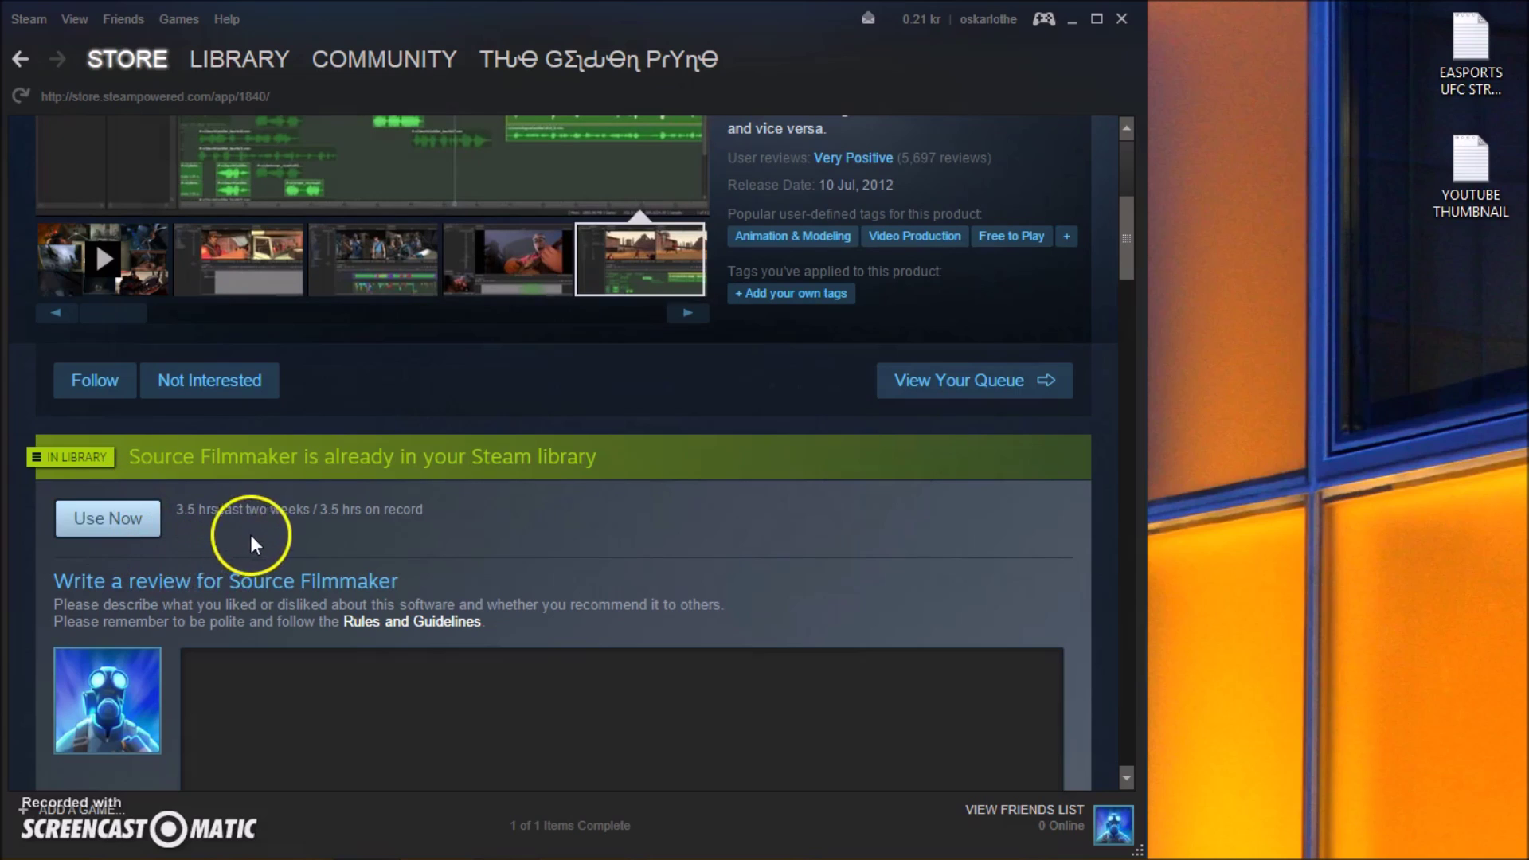
{"action": "left_click", "coordinate": [134, 526]}
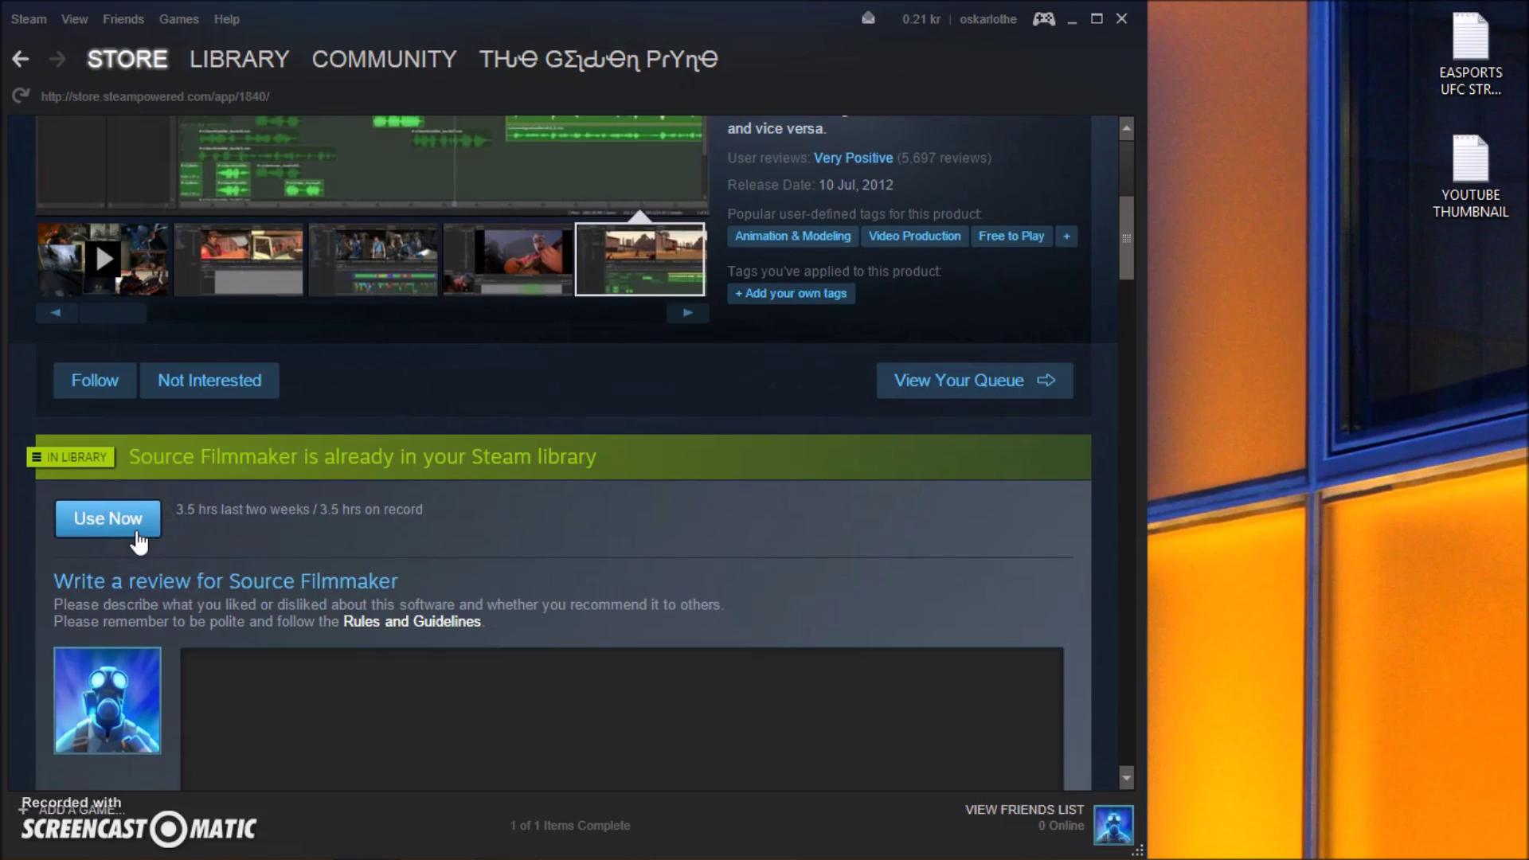
{"action": "left_click", "coordinate": [136, 528]}
{"action": "left_click", "coordinate": [193, 509]}
{"action": "left_click", "coordinate": [136, 525]}
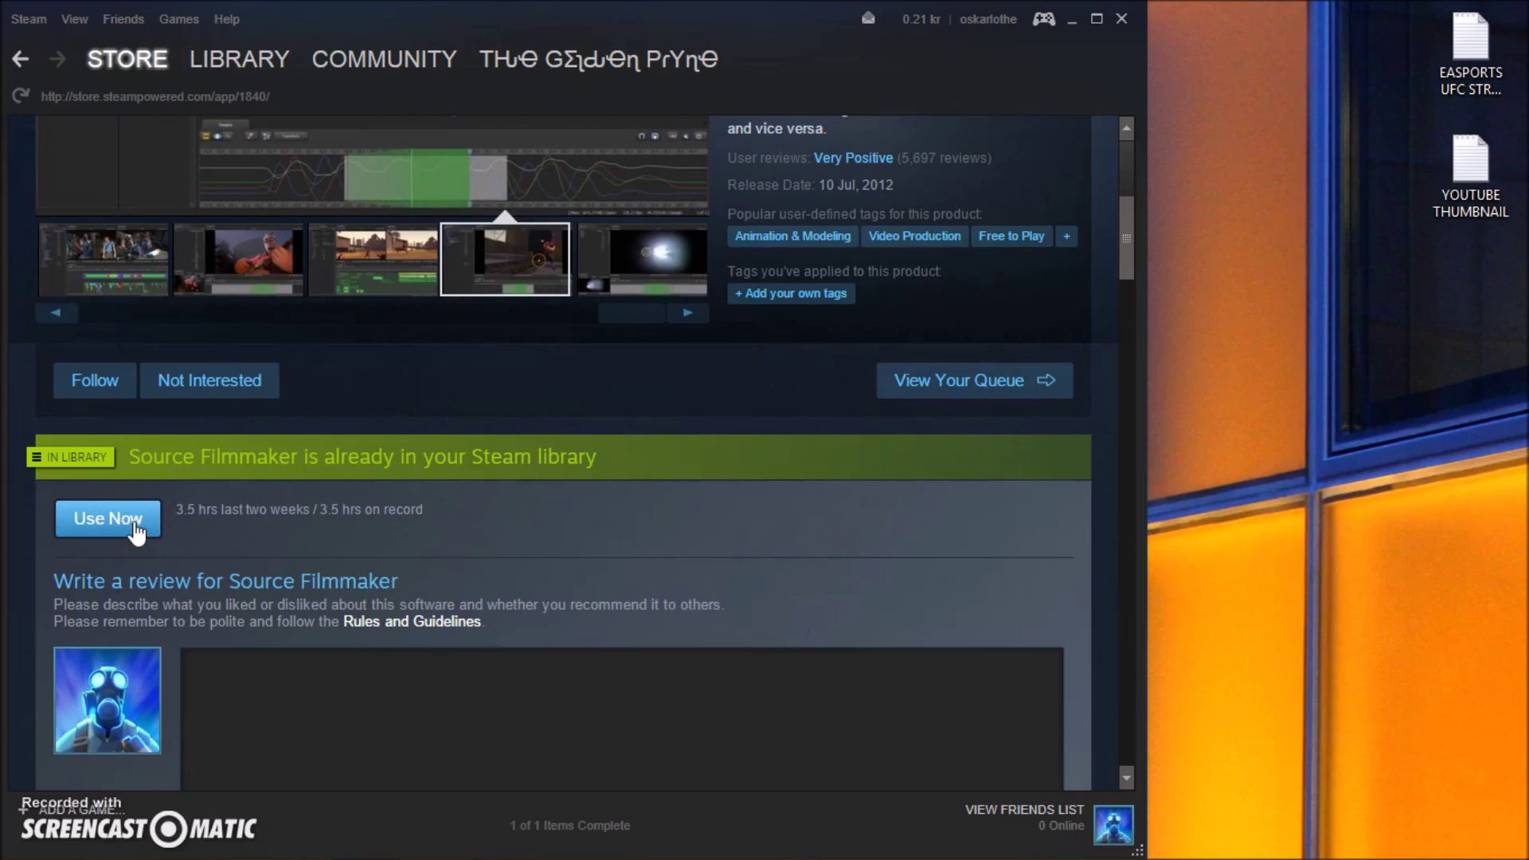
- Look through the games in the Steam library and return to its software section with Source Filmmaker
{"action": "left_click", "coordinate": [221, 63]}
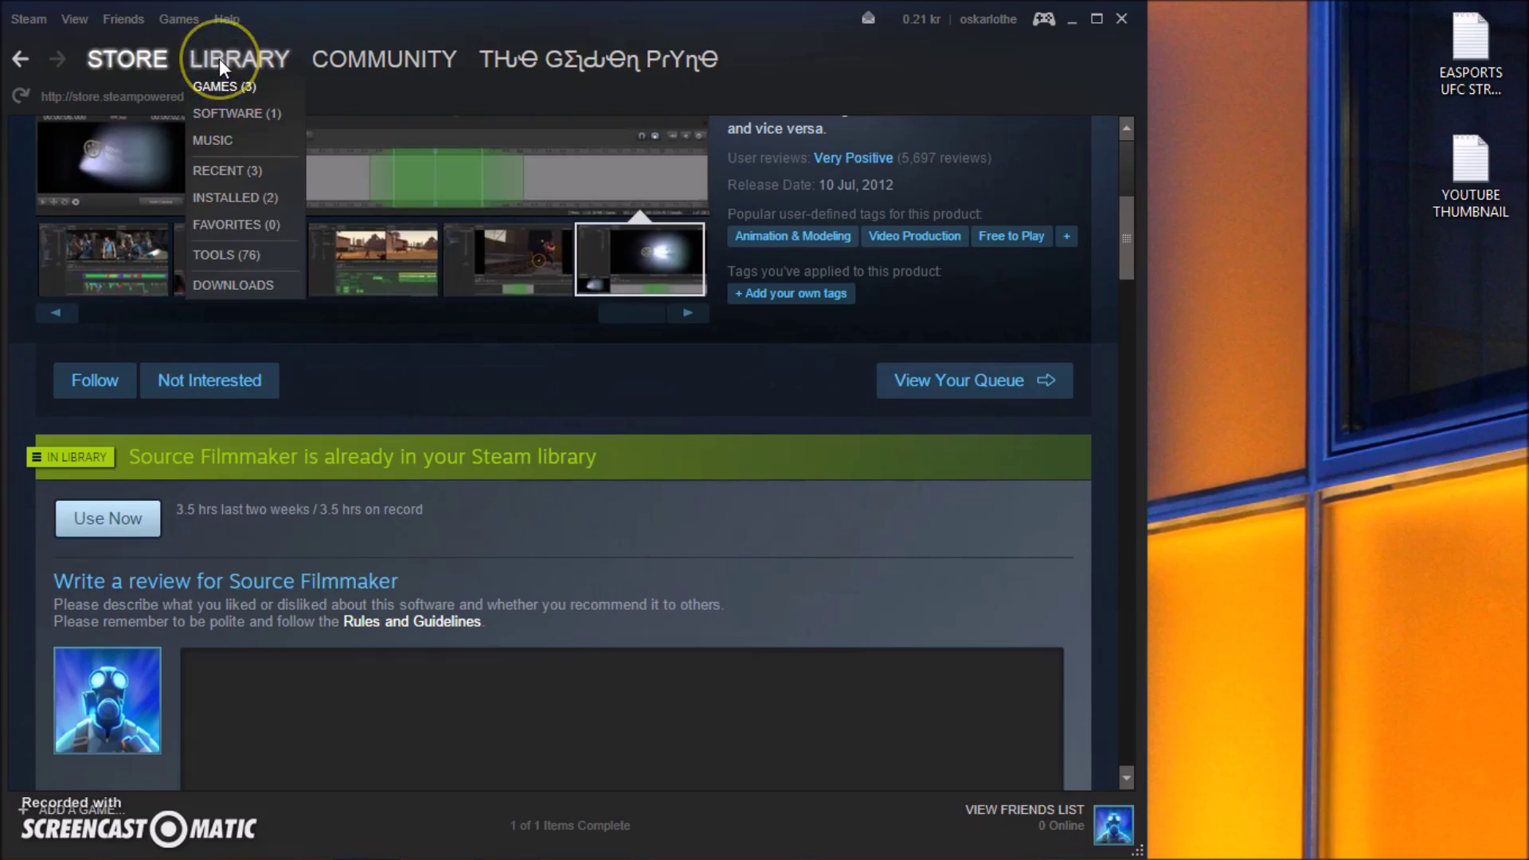
{"action": "left_click", "coordinate": [219, 59]}
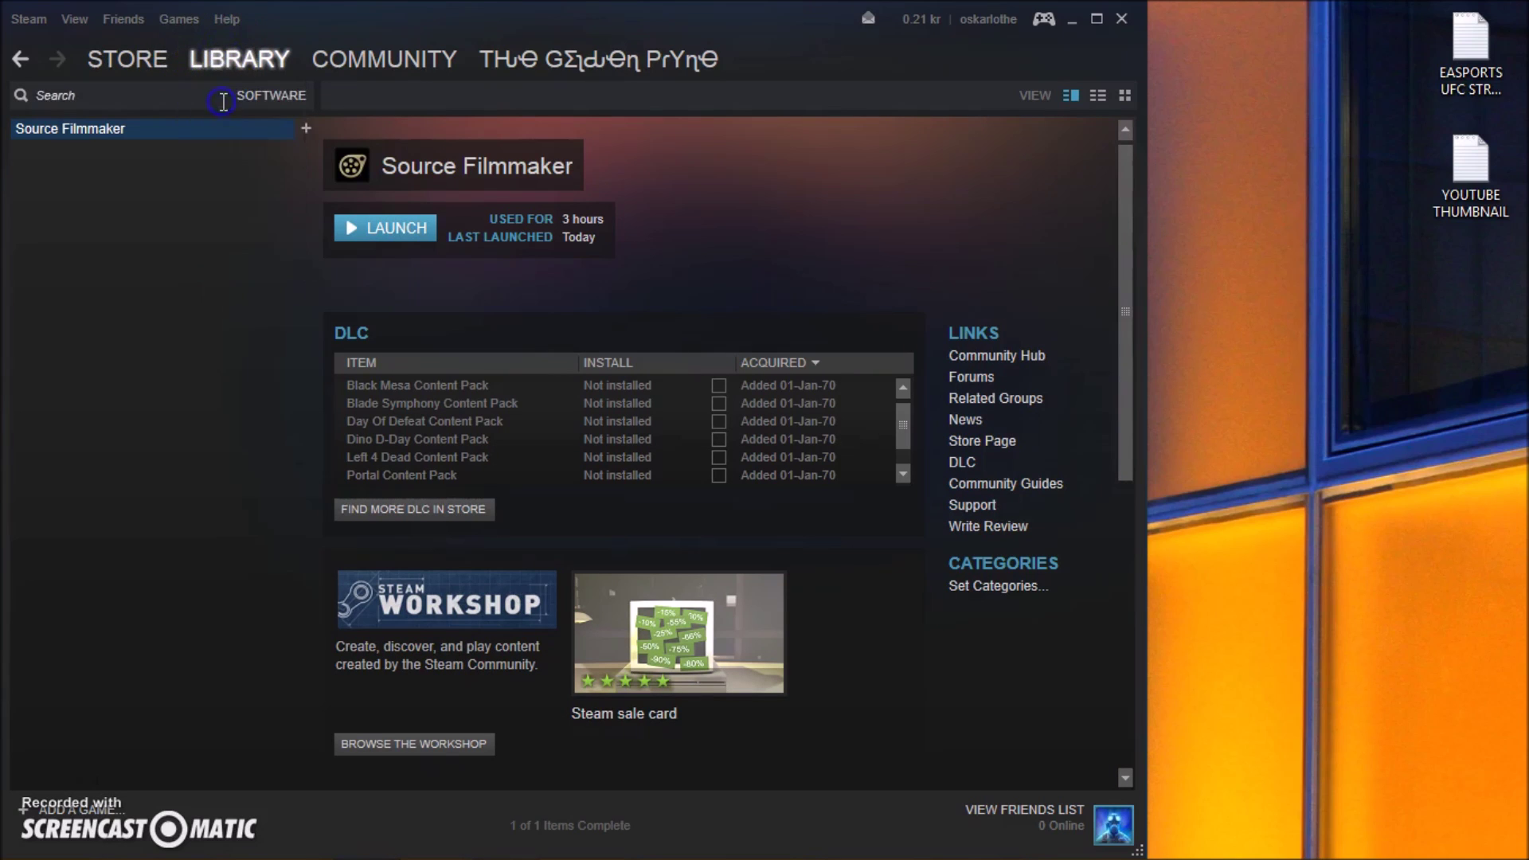
{"action": "mouse_move", "coordinate": [221, 60]}
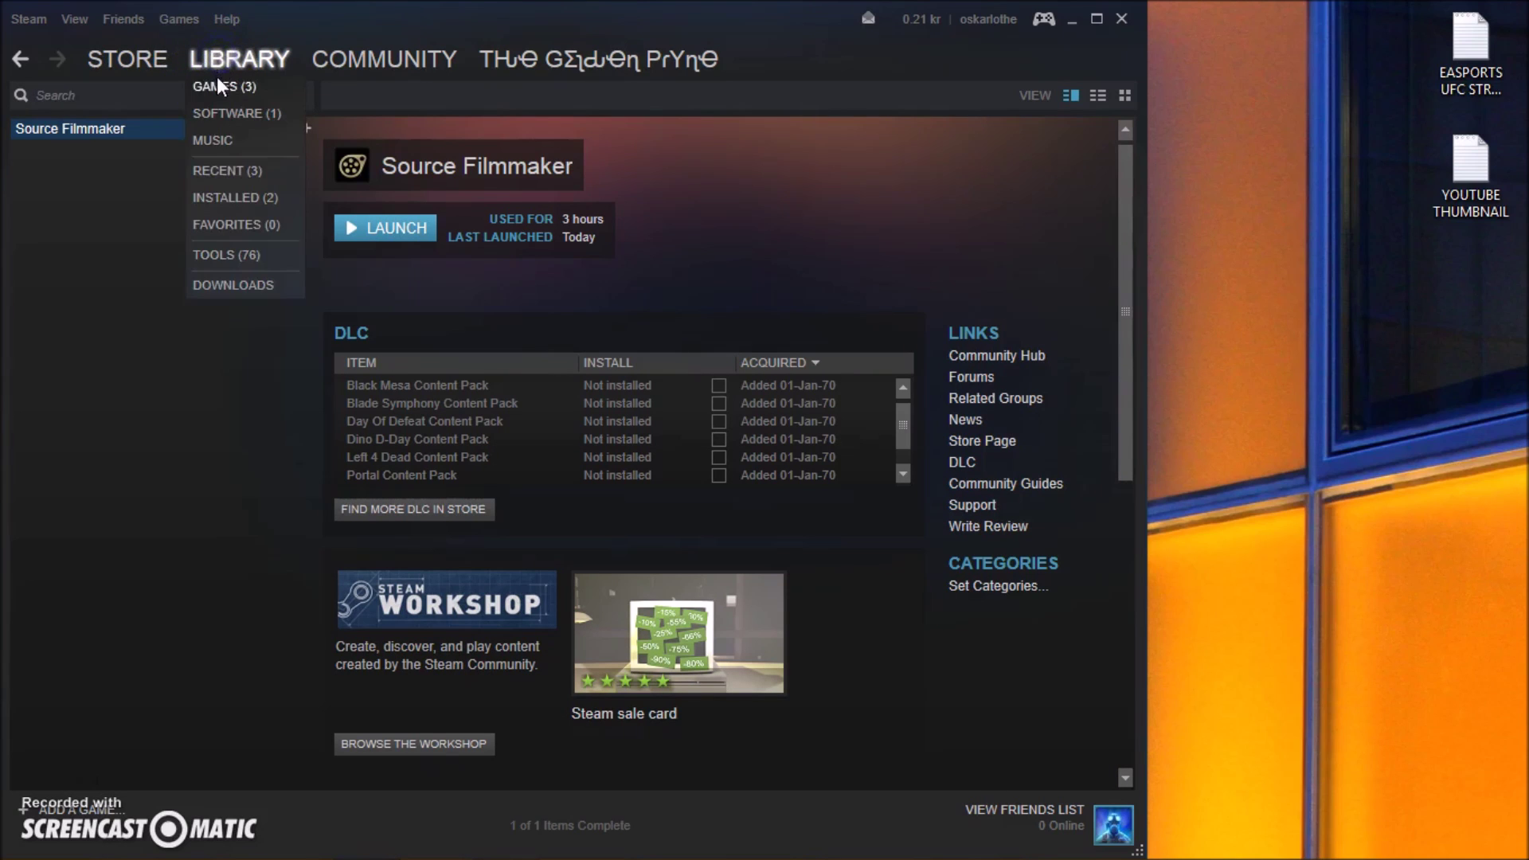
{"action": "left_click", "coordinate": [217, 84]}
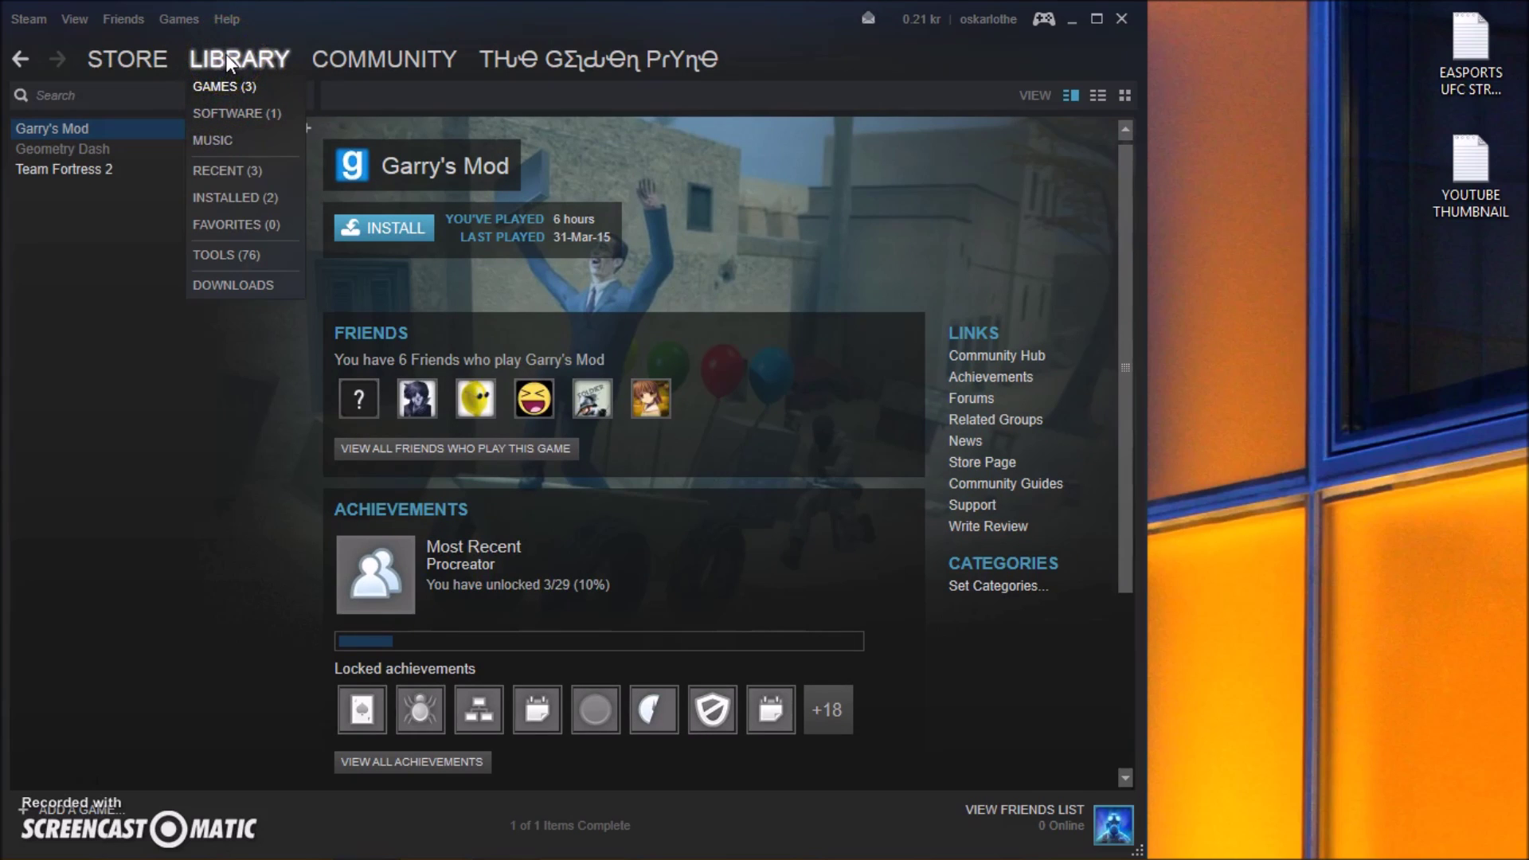
{"action": "left_click", "coordinate": [233, 111]}
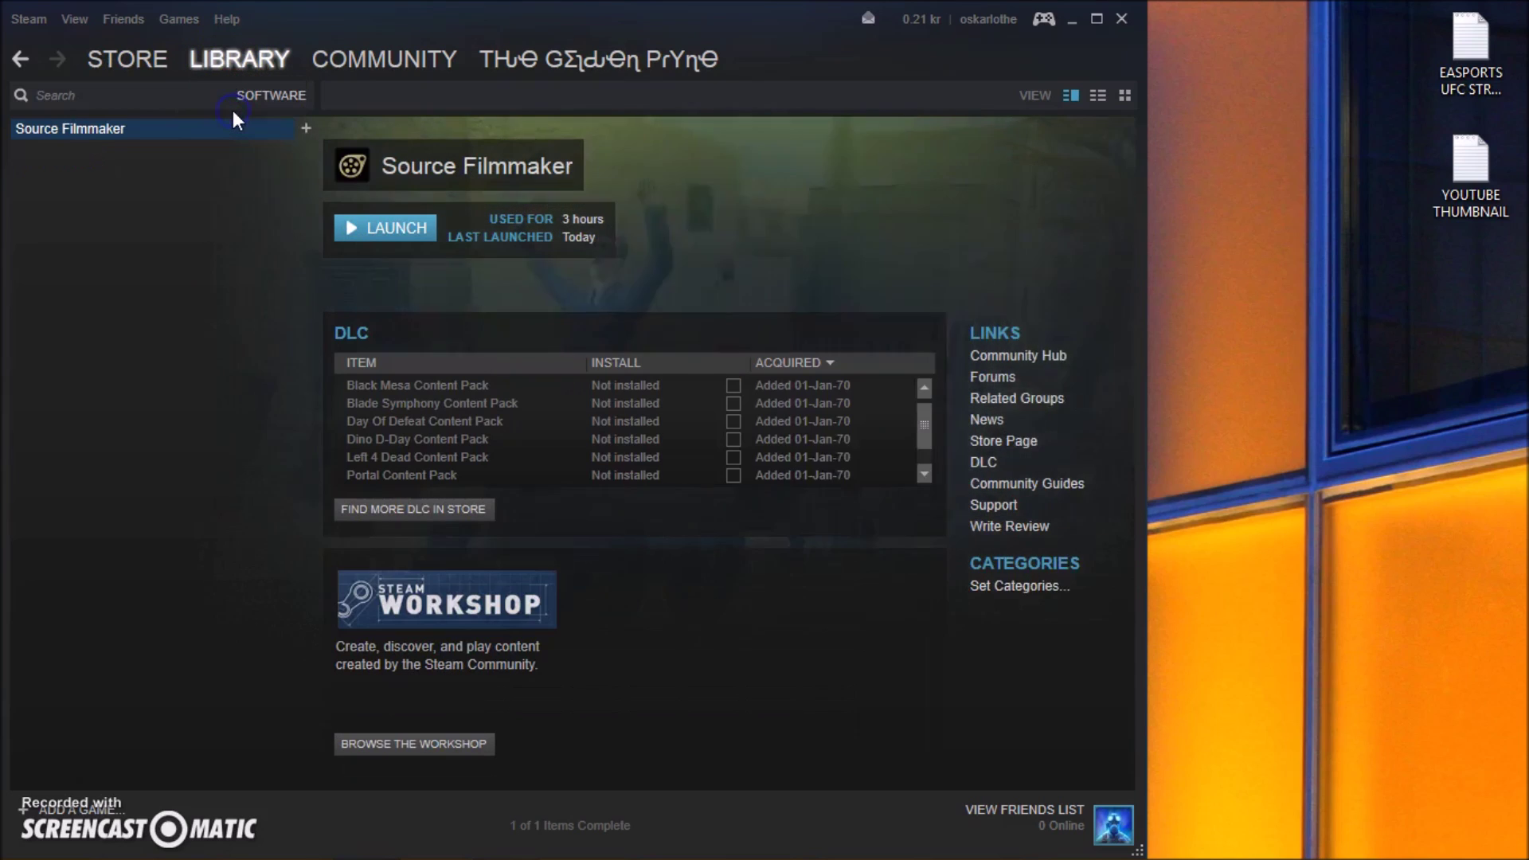
- Start Source Filmmaker from the library using the Launch Source Filmmaker option
{"action": "left_click", "coordinate": [396, 230]}
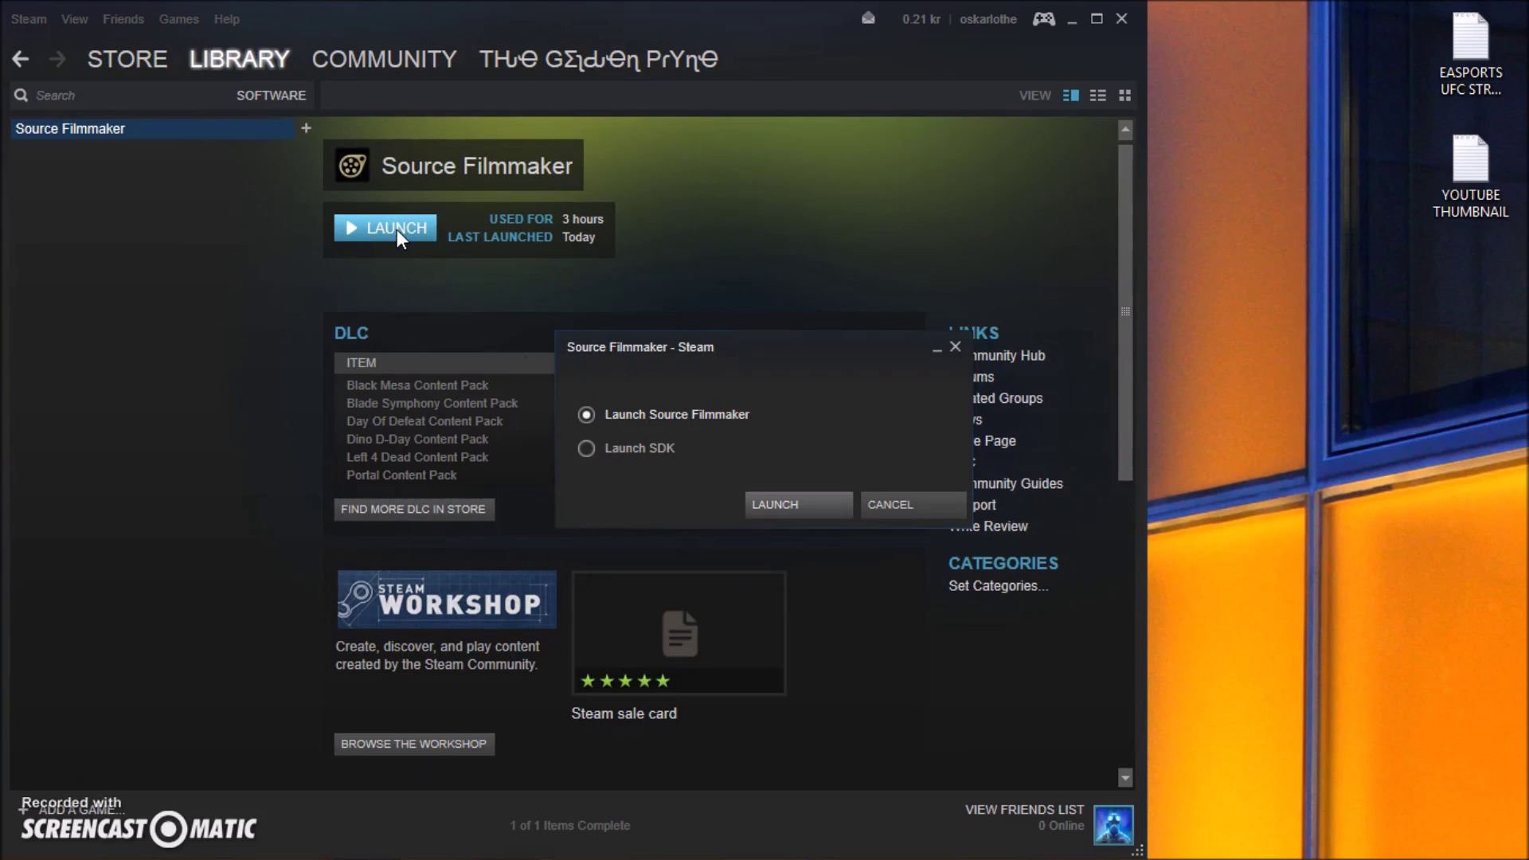
{"action": "left_click_drag", "start_coordinate": [711, 346], "coordinate": [562, 293]}
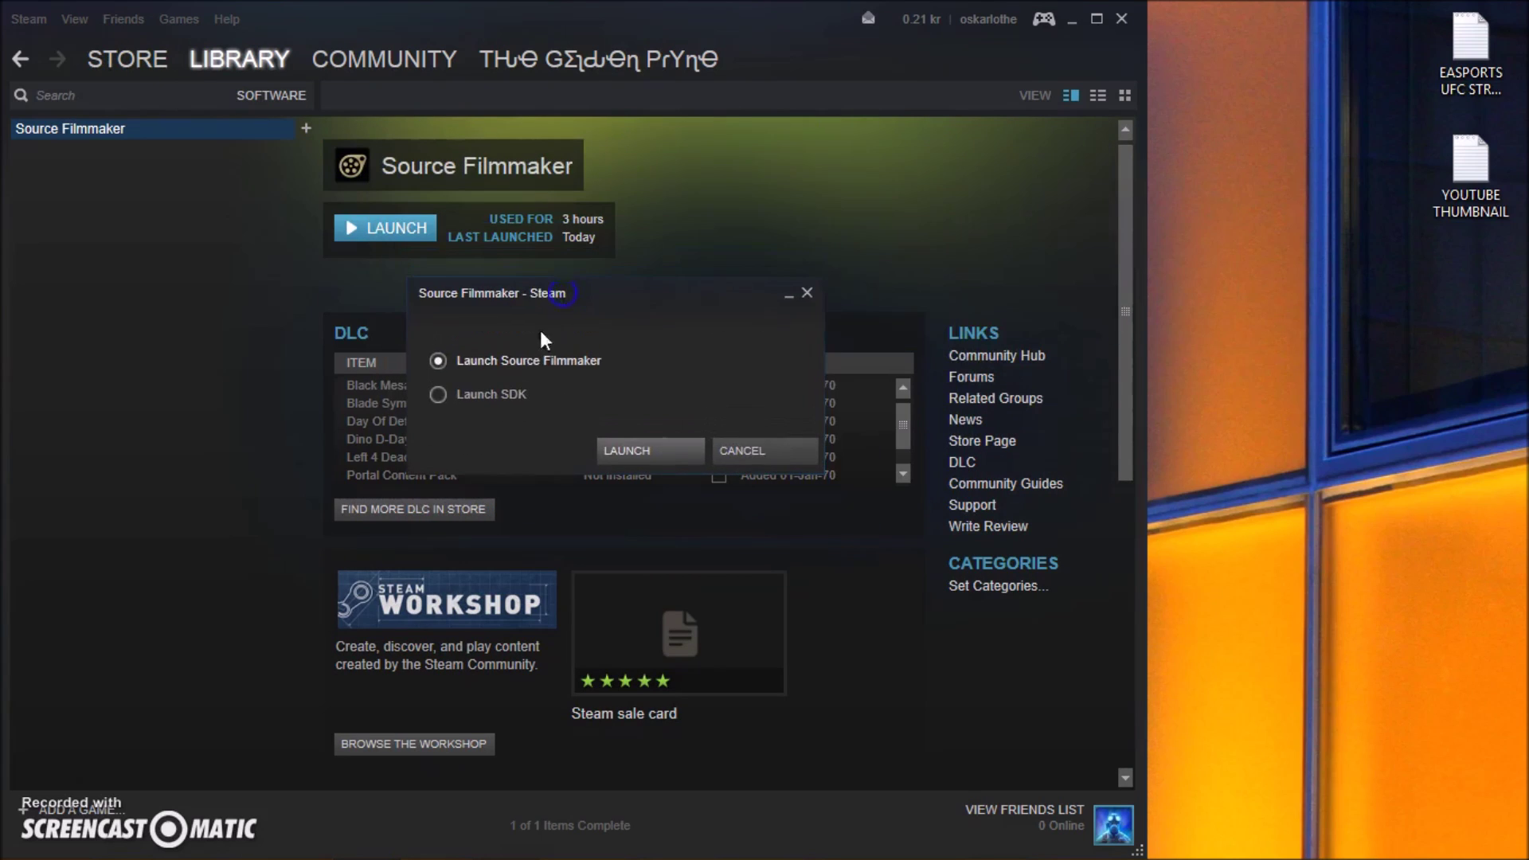
{"action": "left_click", "coordinate": [446, 363]}
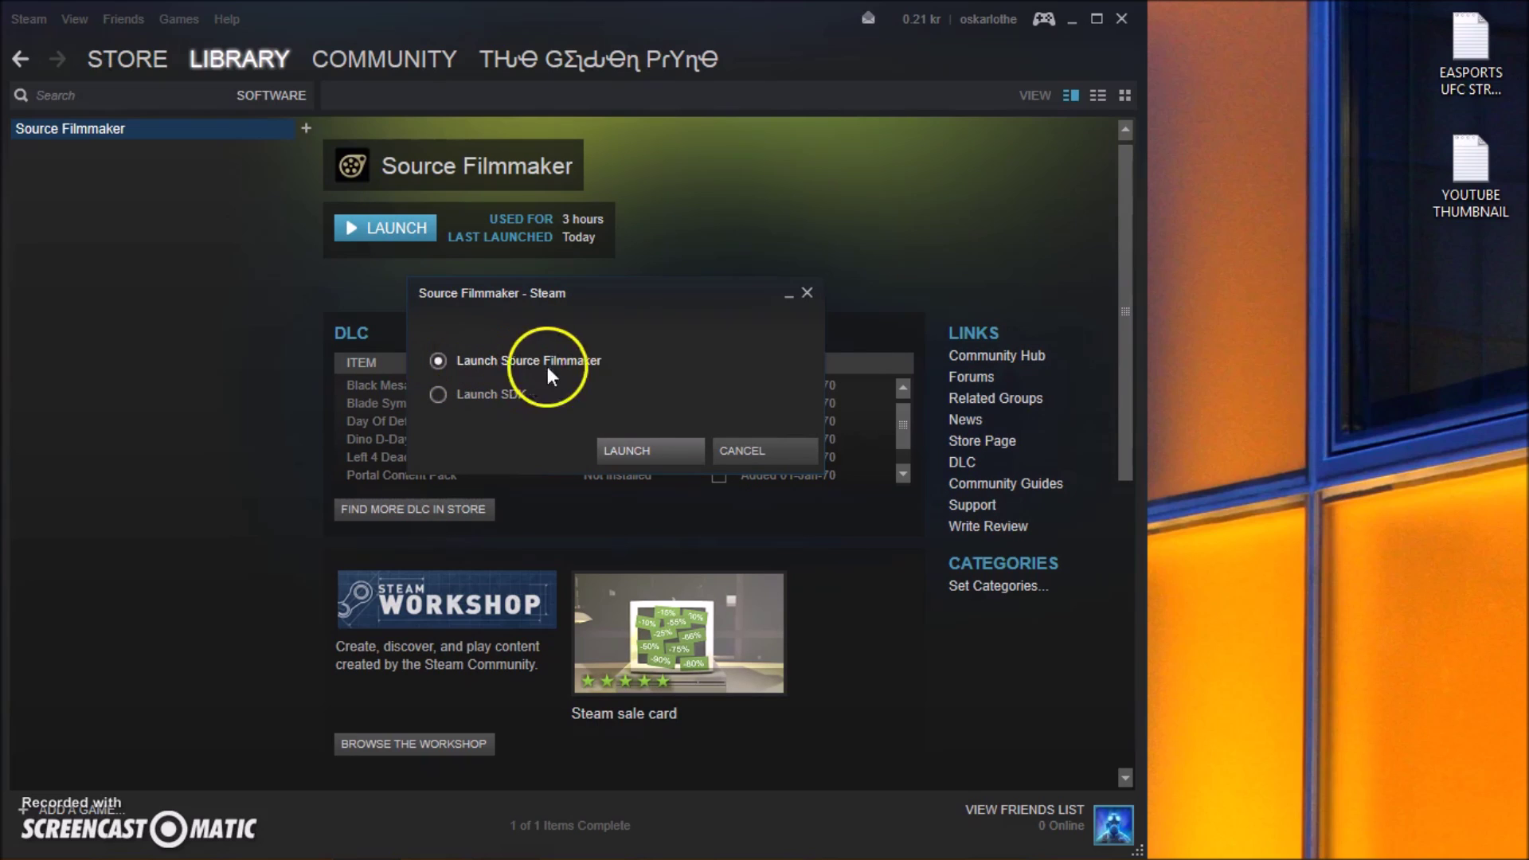
{"action": "left_click", "coordinate": [630, 451]}
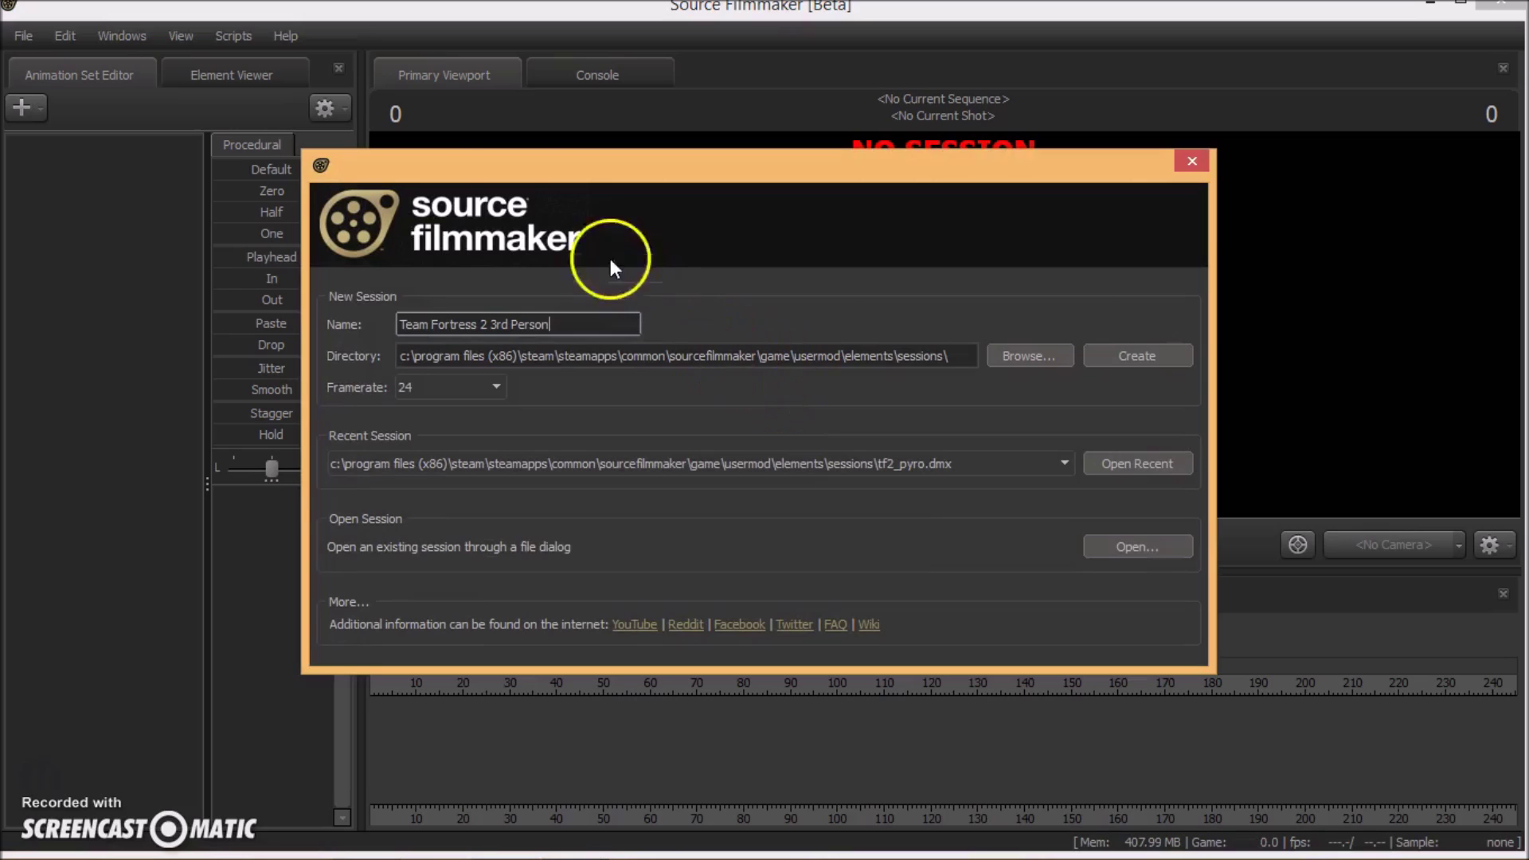
- Create a new session named TF2 YOUTUBE TUTORIAL in the default sessions directory
{"action": "left_click_drag", "start_coordinate": [550, 168], "coordinate": [681, 141]}
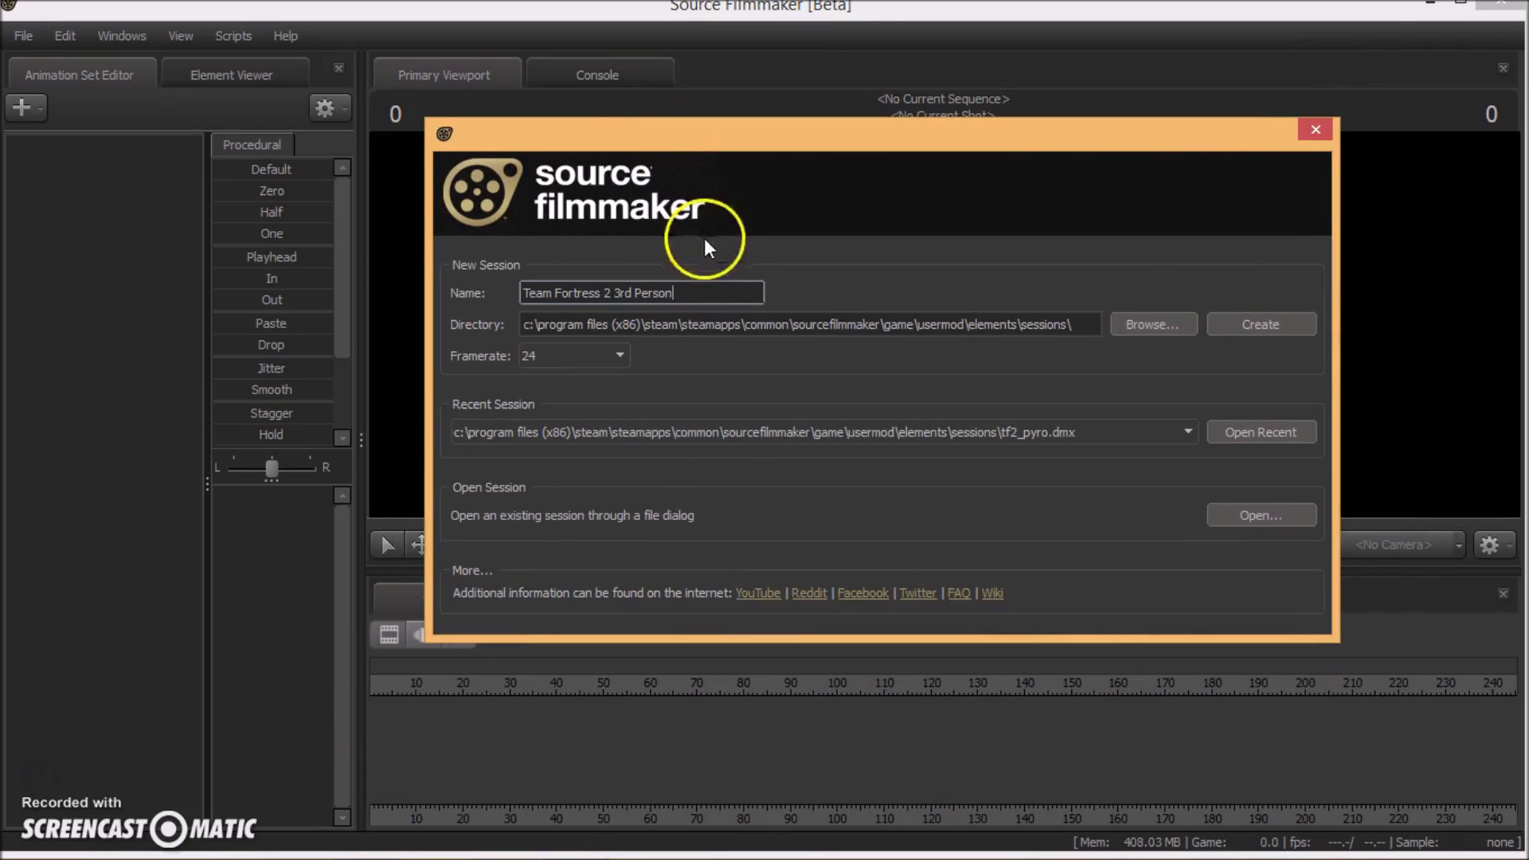
{"action": "left_click_drag", "start_coordinate": [698, 293], "coordinate": [524, 293]}
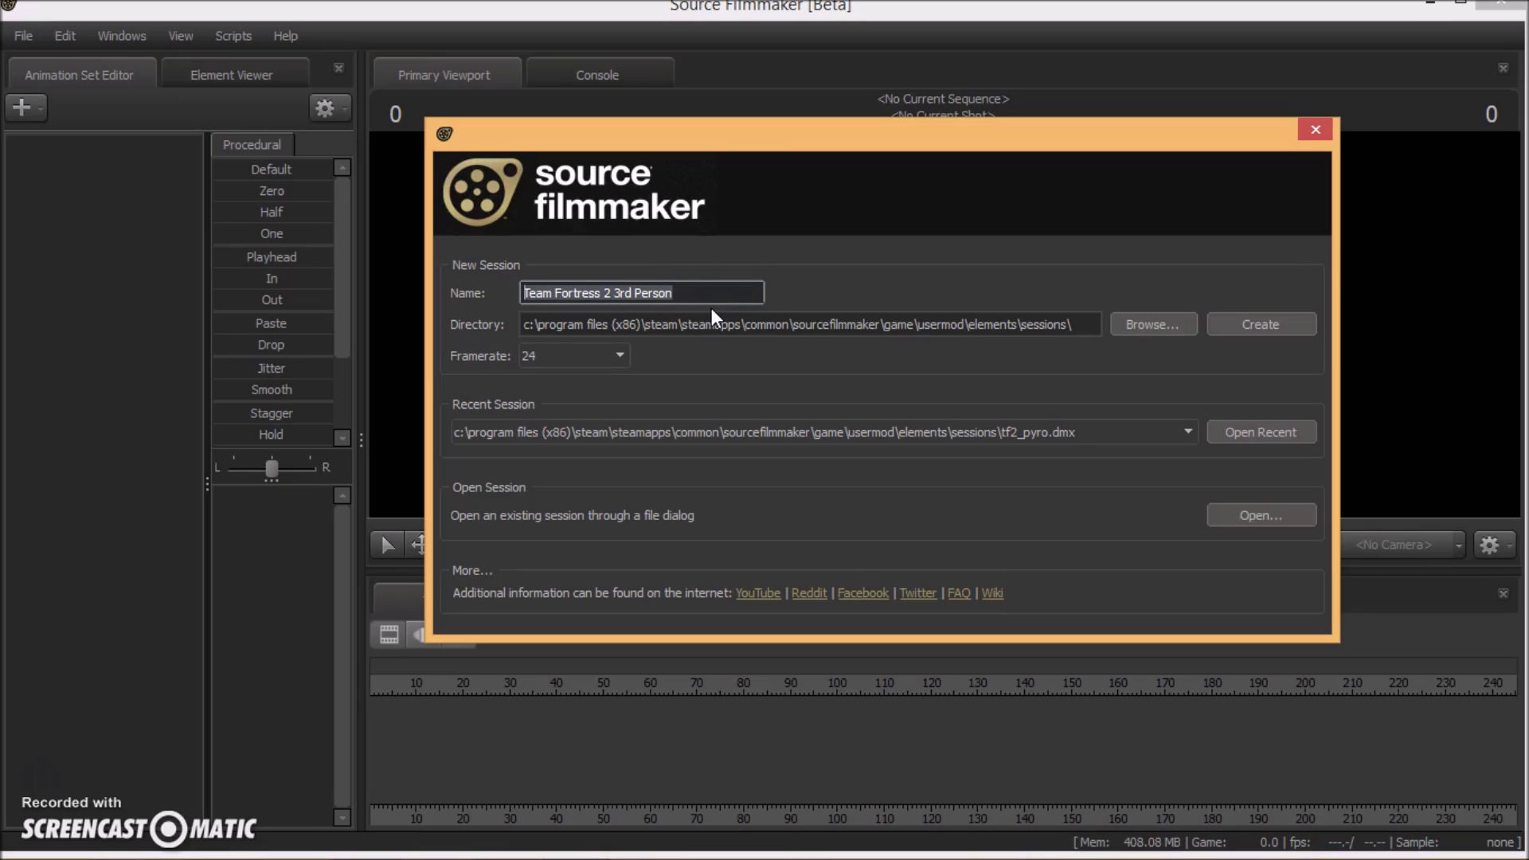
{"action": "type", "text": "T"}
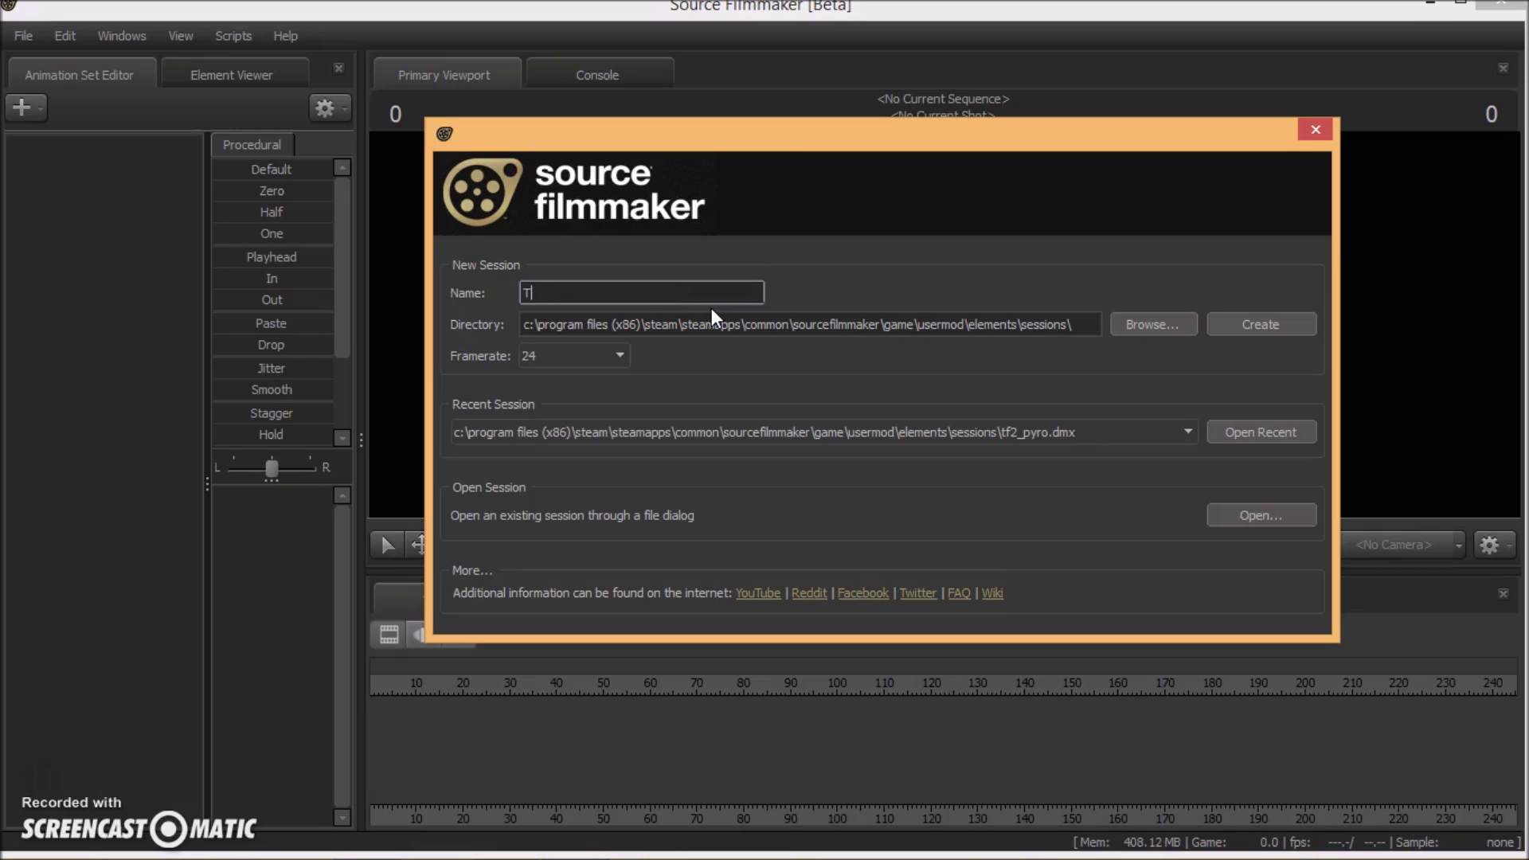
{"action": "type", "text": "F2 YOUTUBE TUTORIAL"}
{"action": "left_click_drag", "start_coordinate": [522, 325], "coordinate": [1078, 331]}
{"action": "left_click", "coordinate": [1084, 328]}
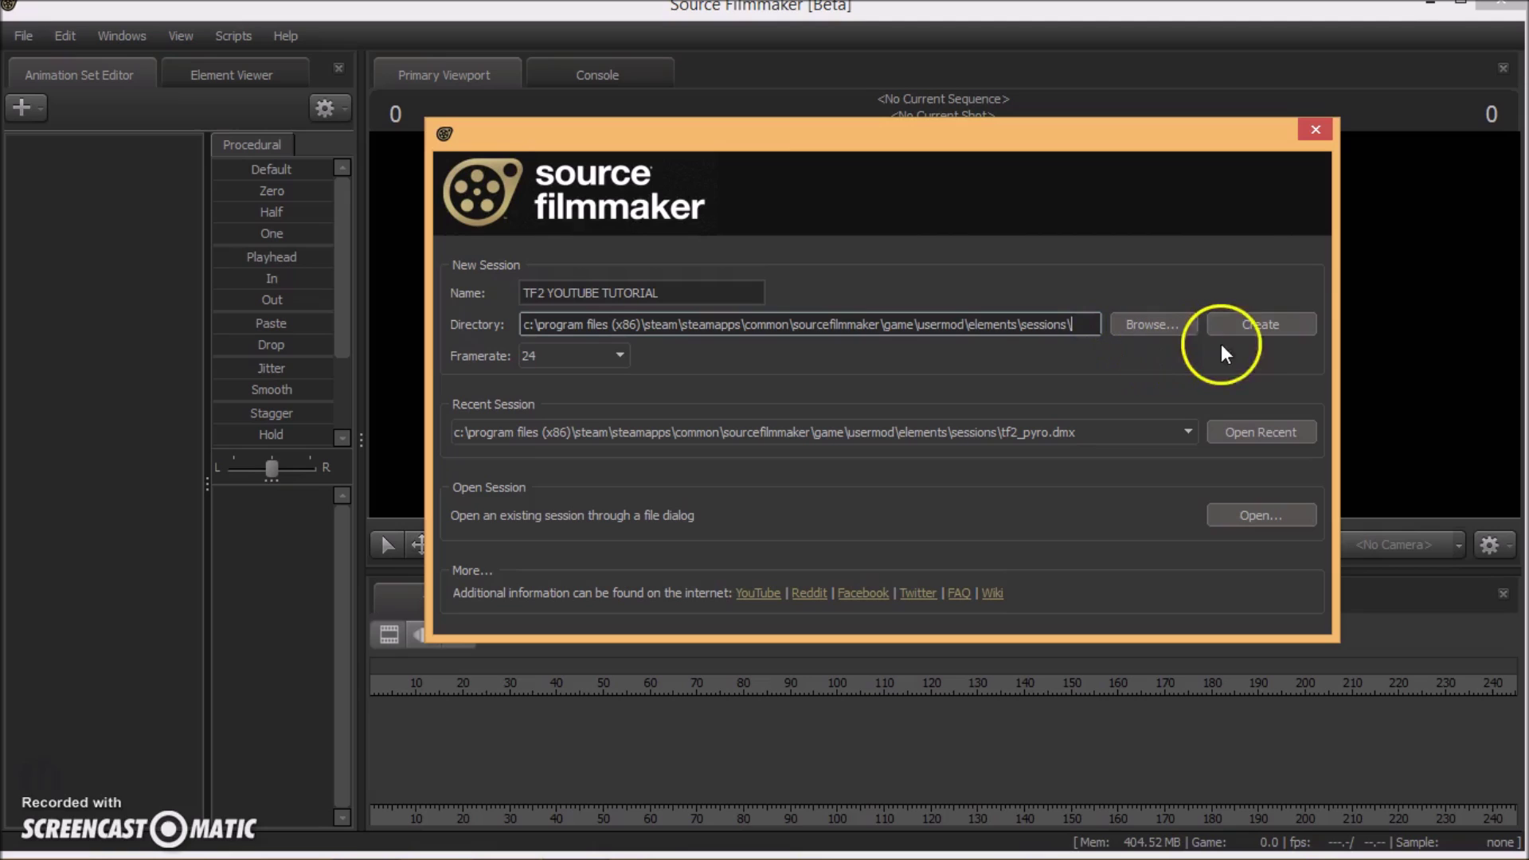
{"action": "left_click", "coordinate": [1243, 328]}
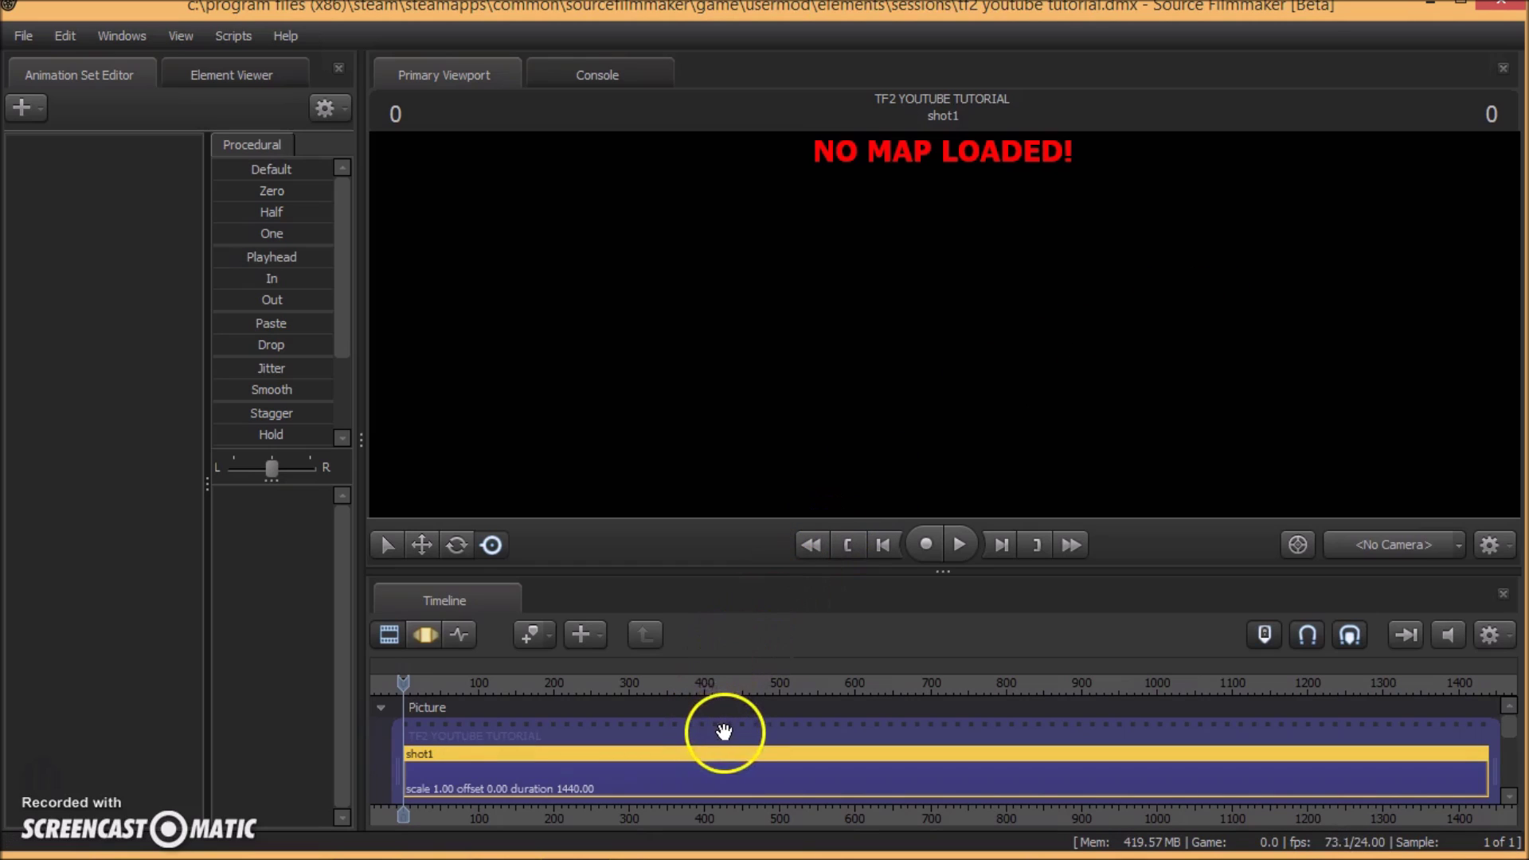
{"action": "left_click", "coordinate": [726, 736]}
{"action": "mouse_move", "coordinate": [727, 735]}
{"action": "left_mouse_down"}
{"action": "mouse_move", "coordinate": [704, 737]}
{"action": "mouse_move", "coordinate": [725, 737]}
{"action": "left_mouse_up"}
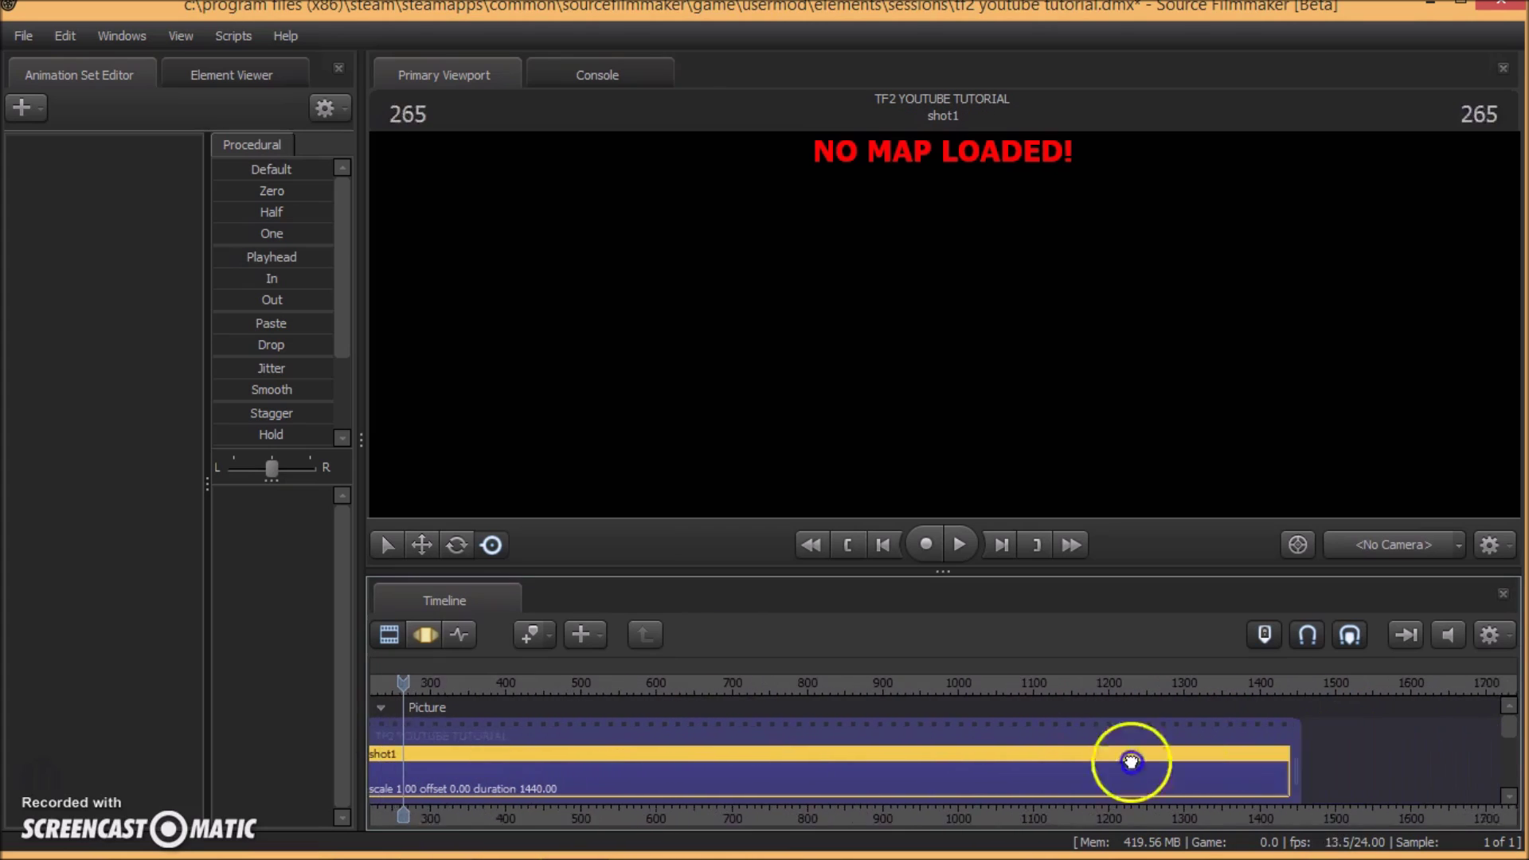
{"action": "middle_click_drag", "start_coordinate": [1131, 762], "coordinate": [1335, 736]}
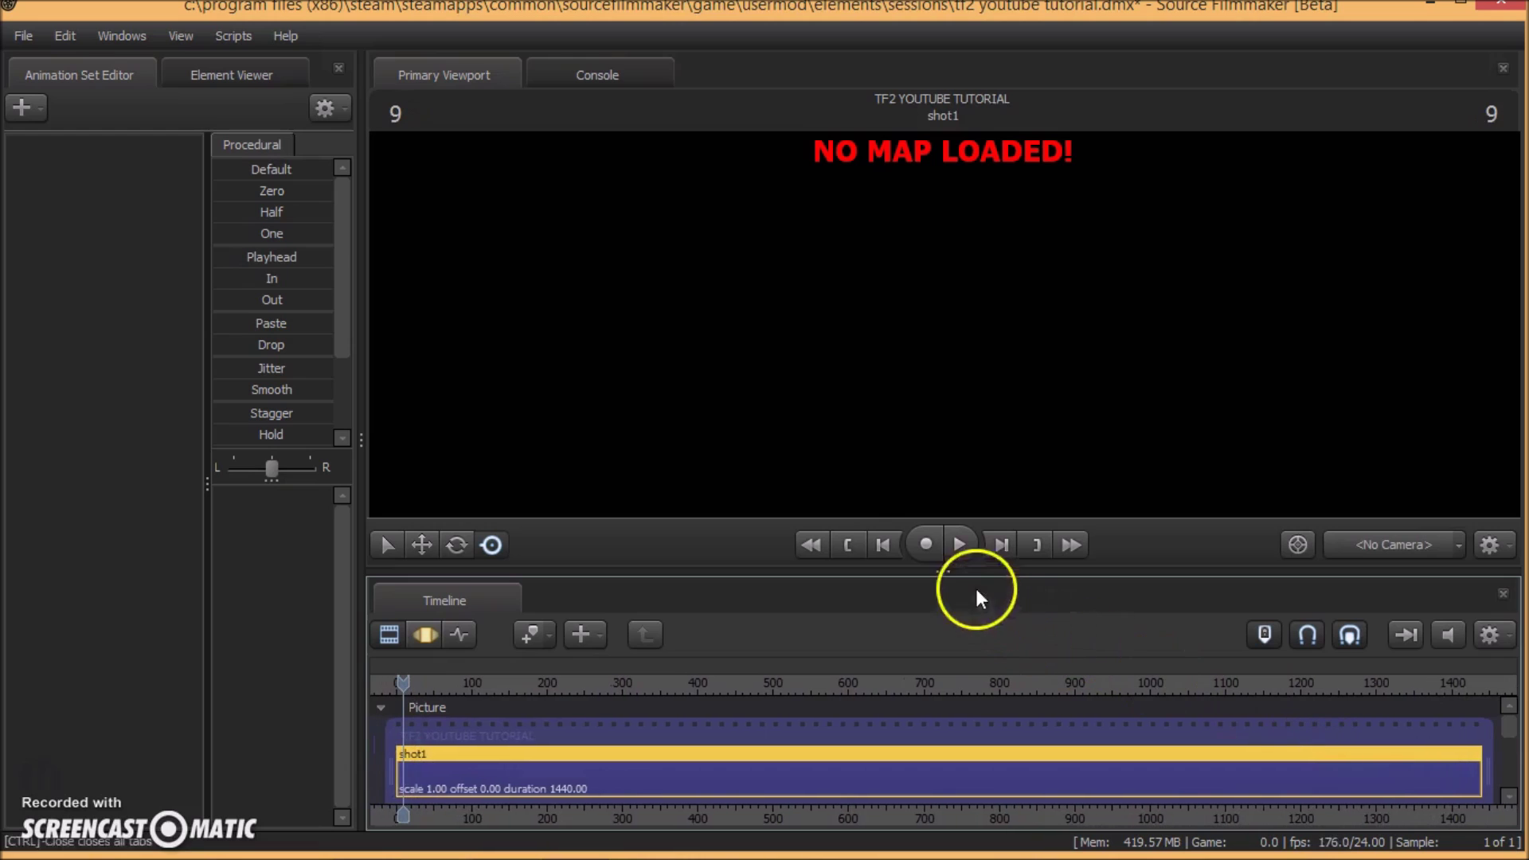
- Play and pause the empty shot, and return the timeline playhead to the start at frame 1
{"action": "left_click", "coordinate": [960, 554]}
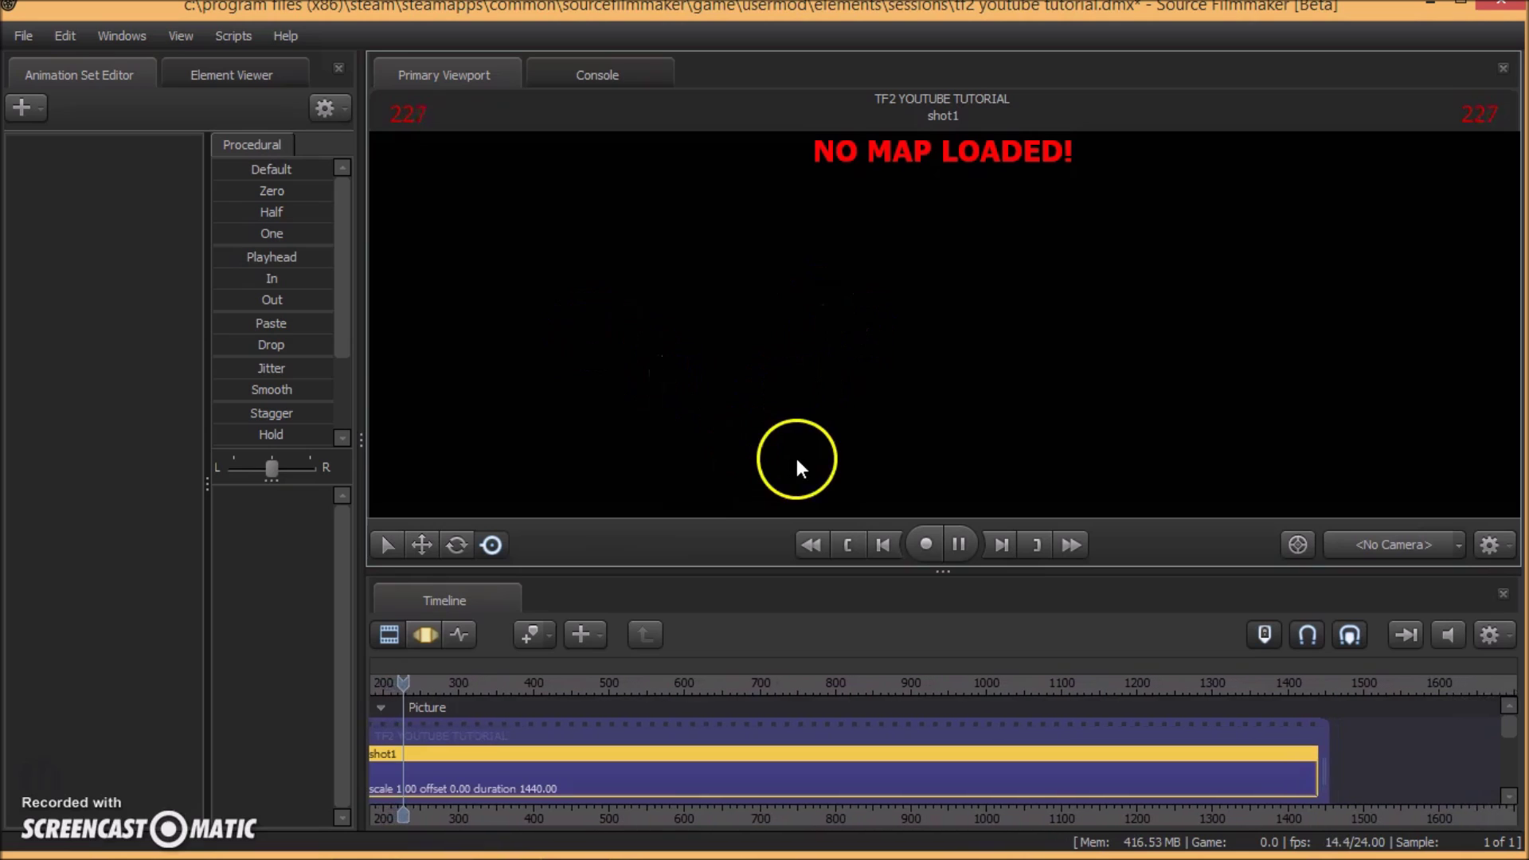
{"action": "left_click", "coordinate": [961, 543]}
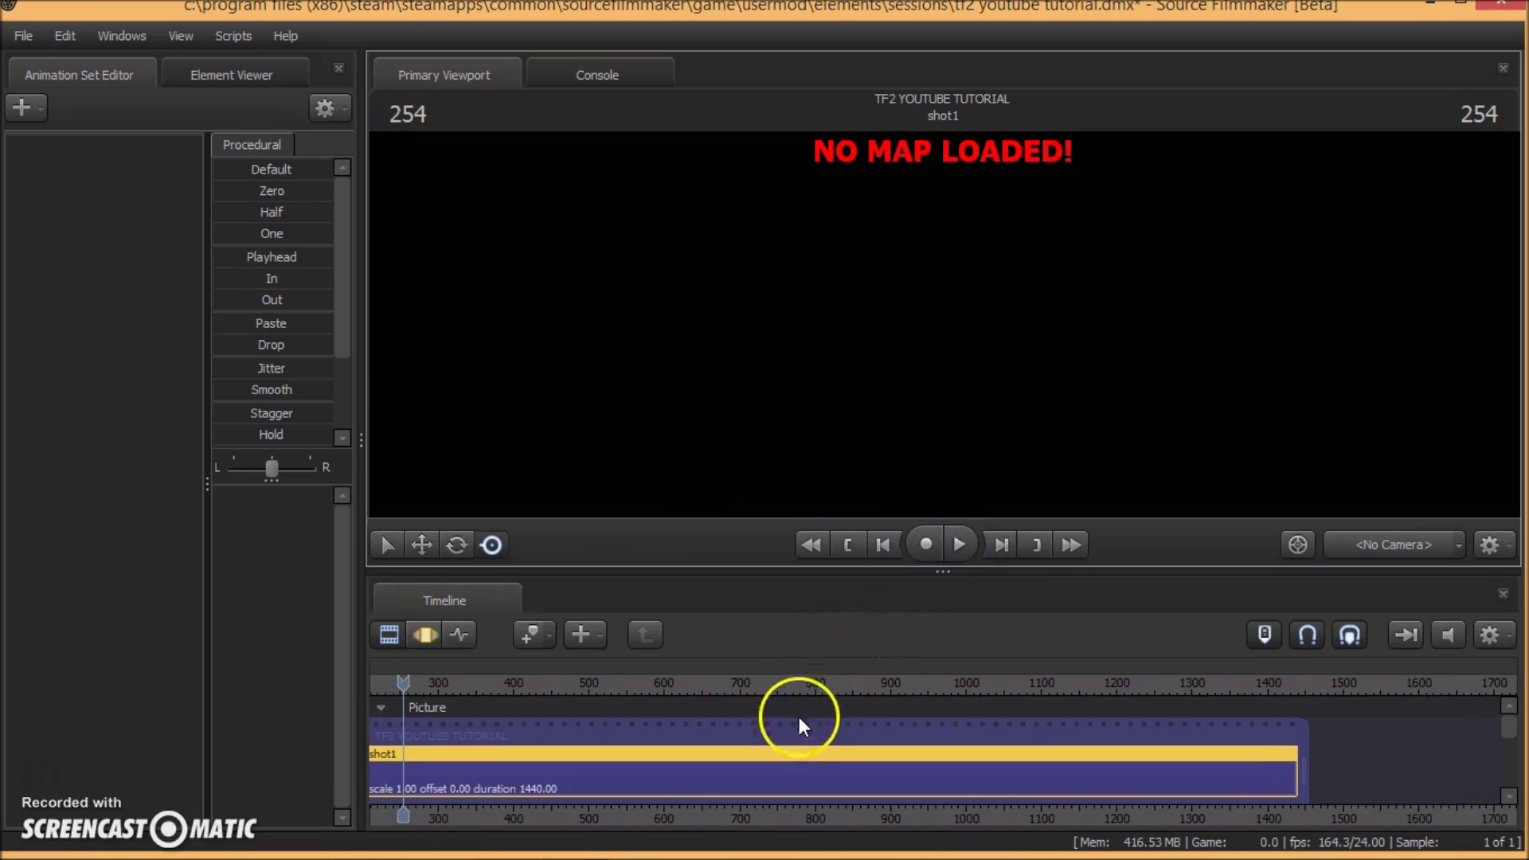
{"action": "middle_click_drag", "start_coordinate": [800, 723], "coordinate": [994, 744]}
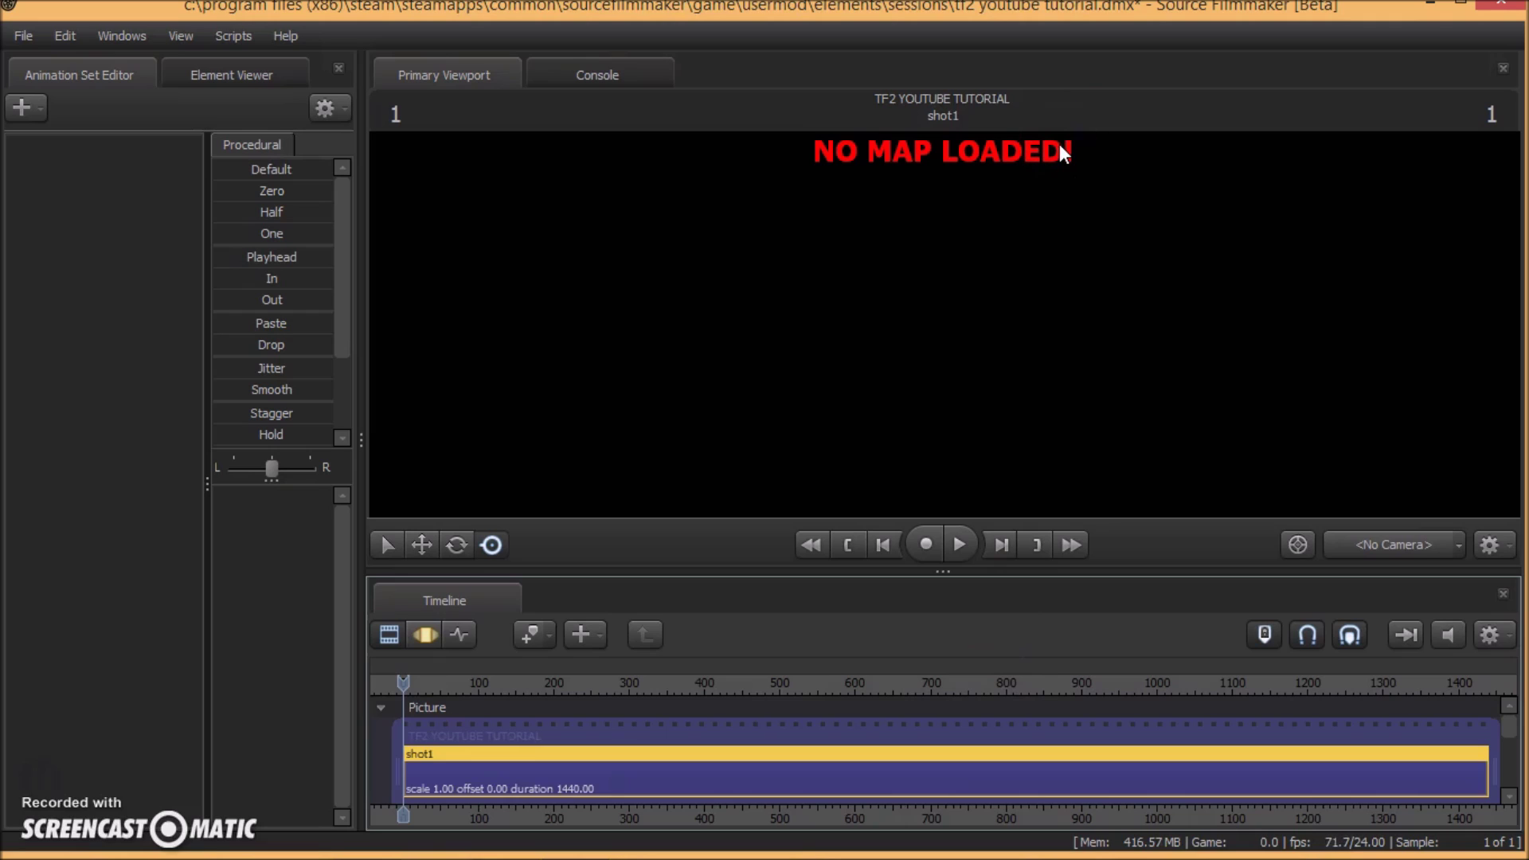
- Load the map pl_thundermountain.bsp into the session
{"action": "left_click", "coordinate": [25, 35]}
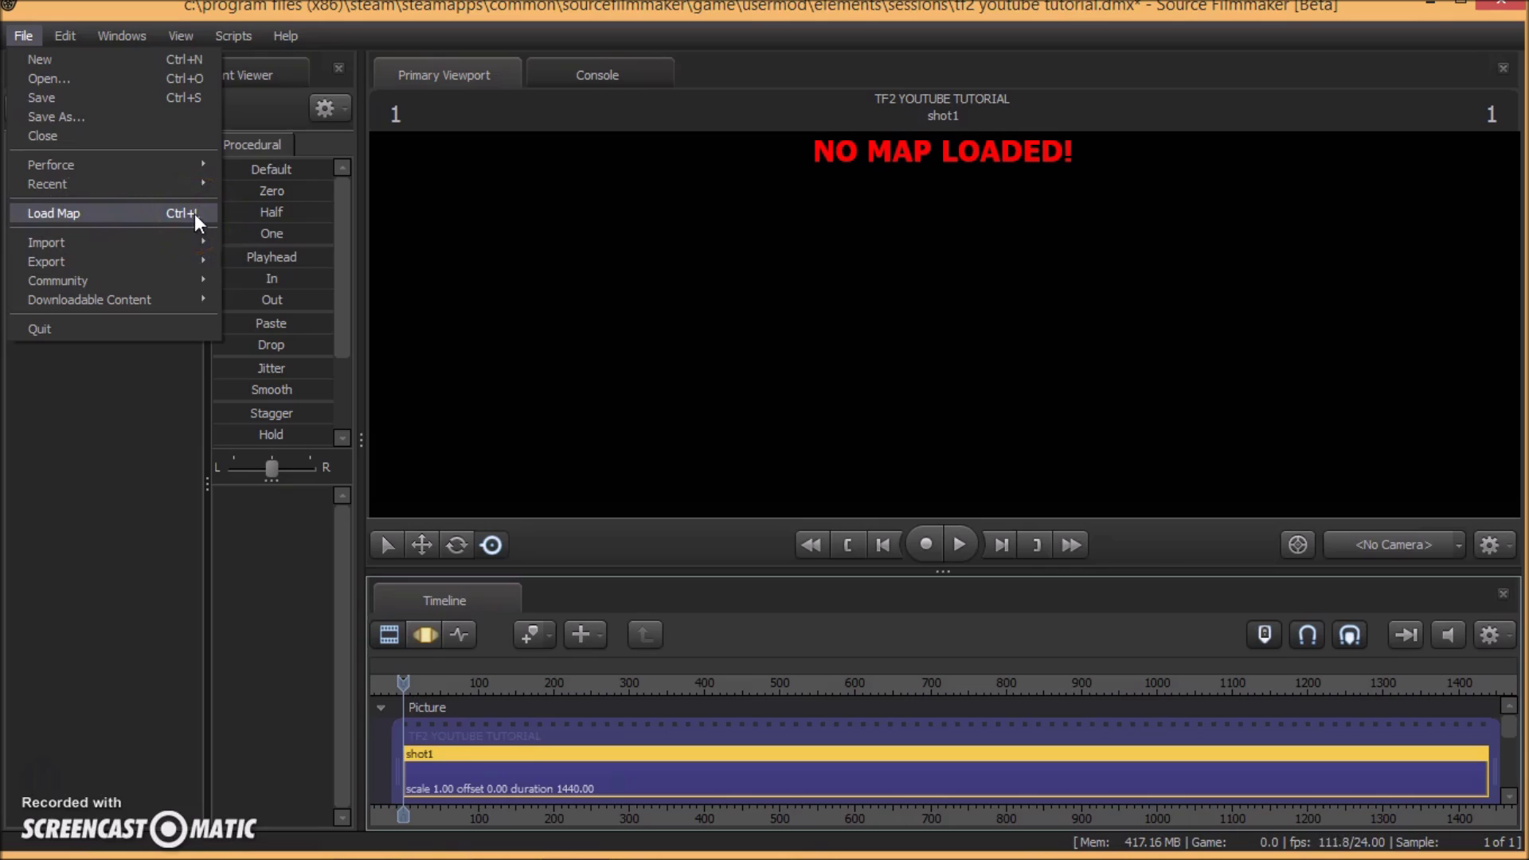
{"action": "right_click", "coordinate": [772, 265]}
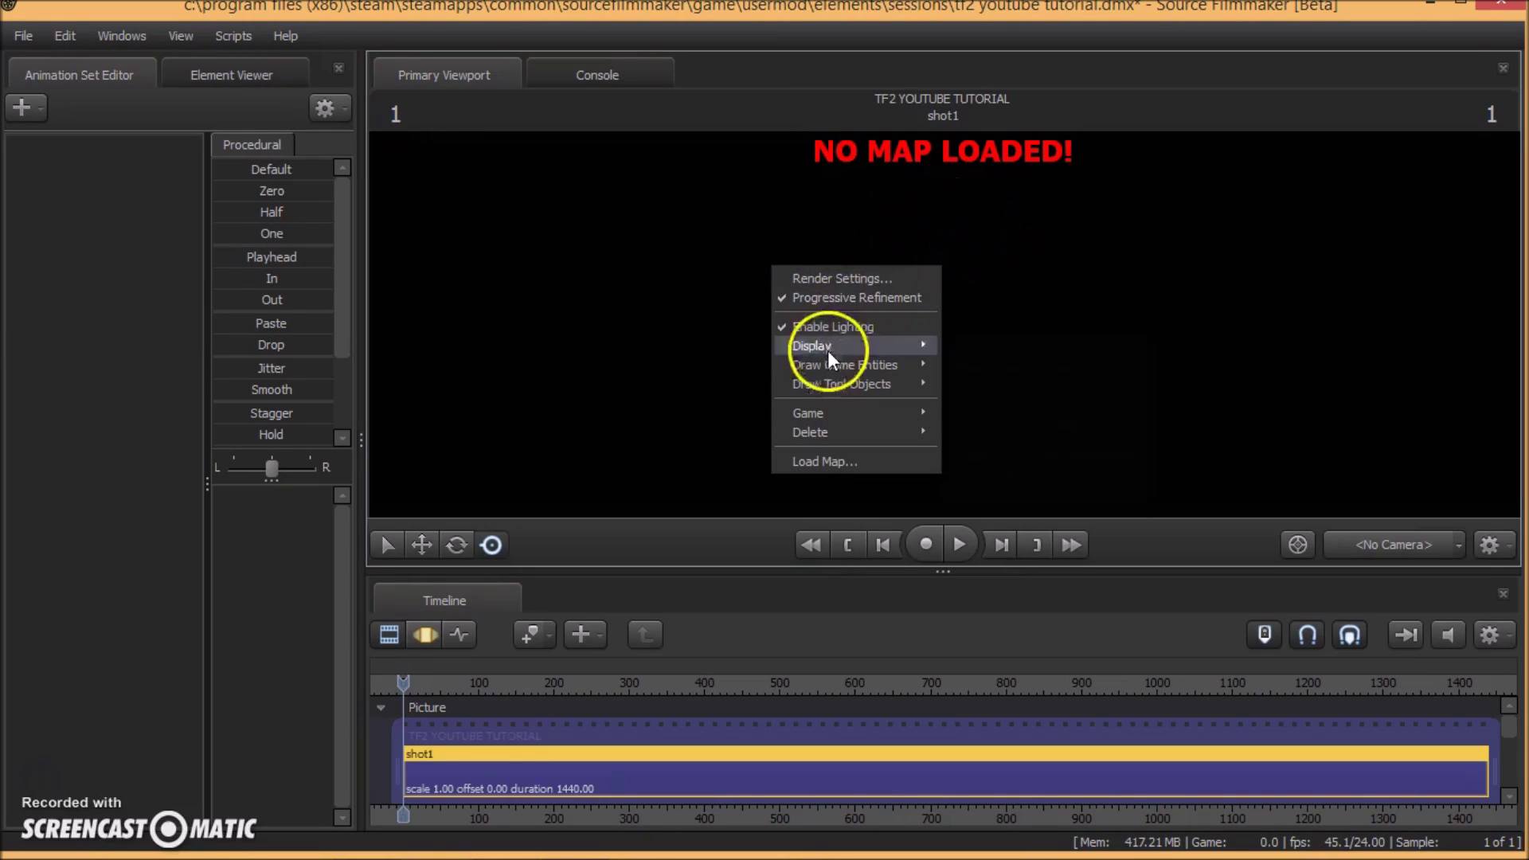
{"action": "left_click", "coordinate": [863, 462]}
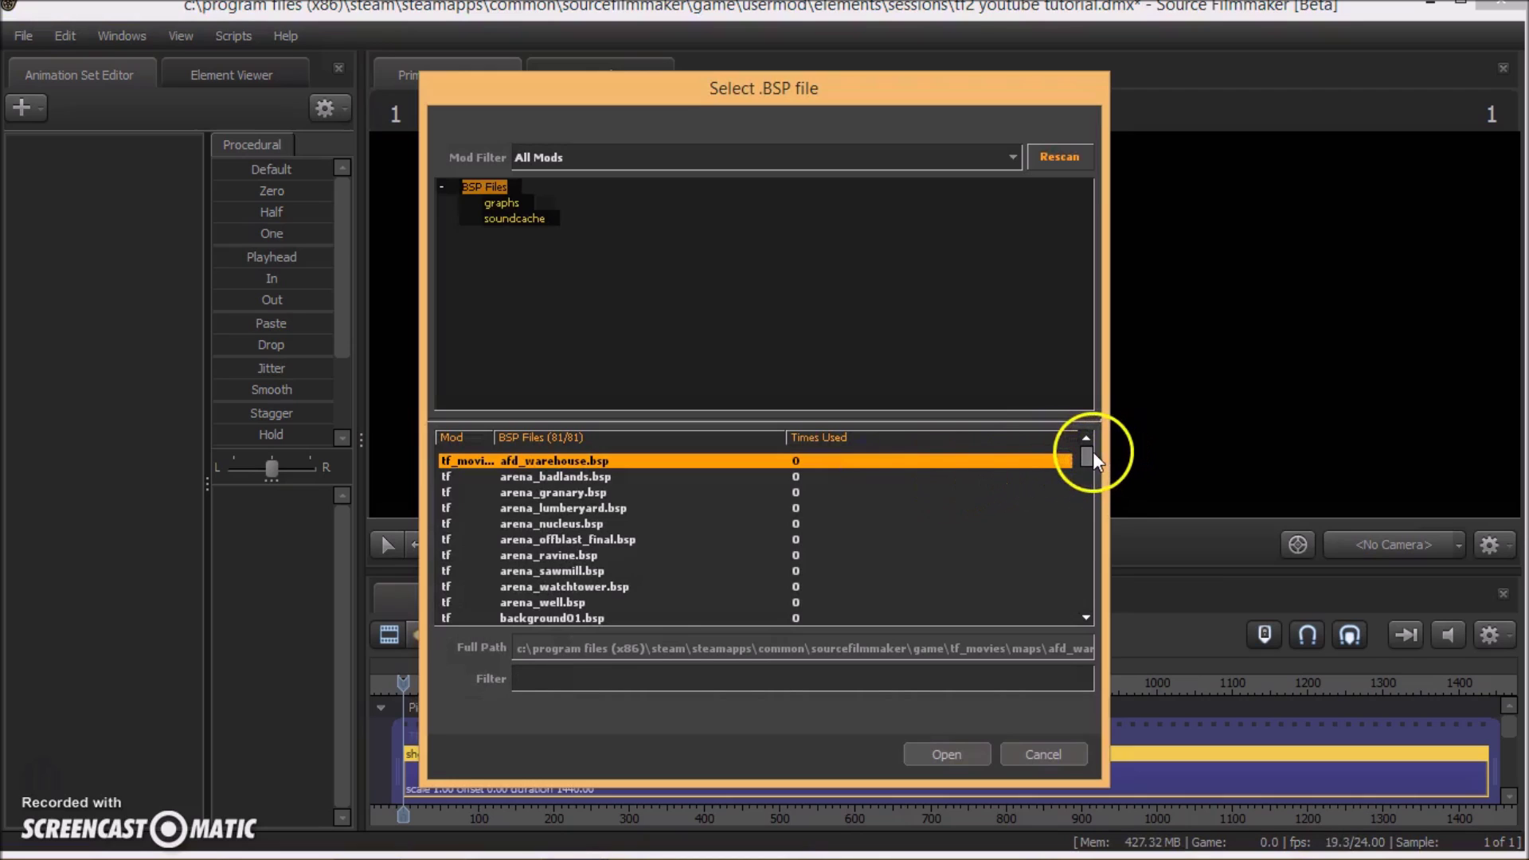
{"action": "left_click_drag", "start_coordinate": [1093, 451], "coordinate": [1083, 586]}
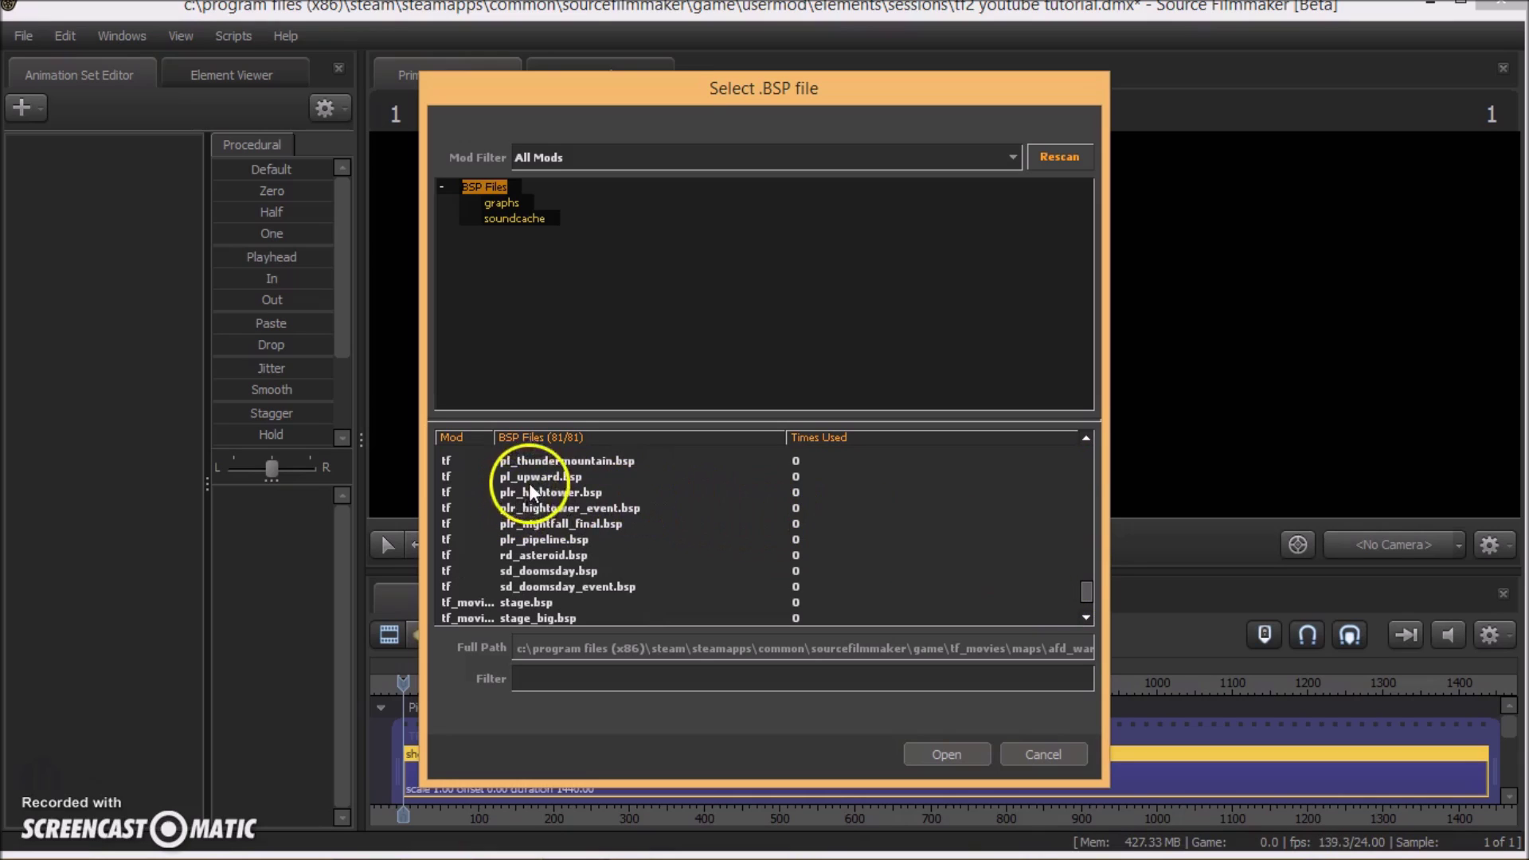
{"action": "left_click", "coordinate": [536, 461]}
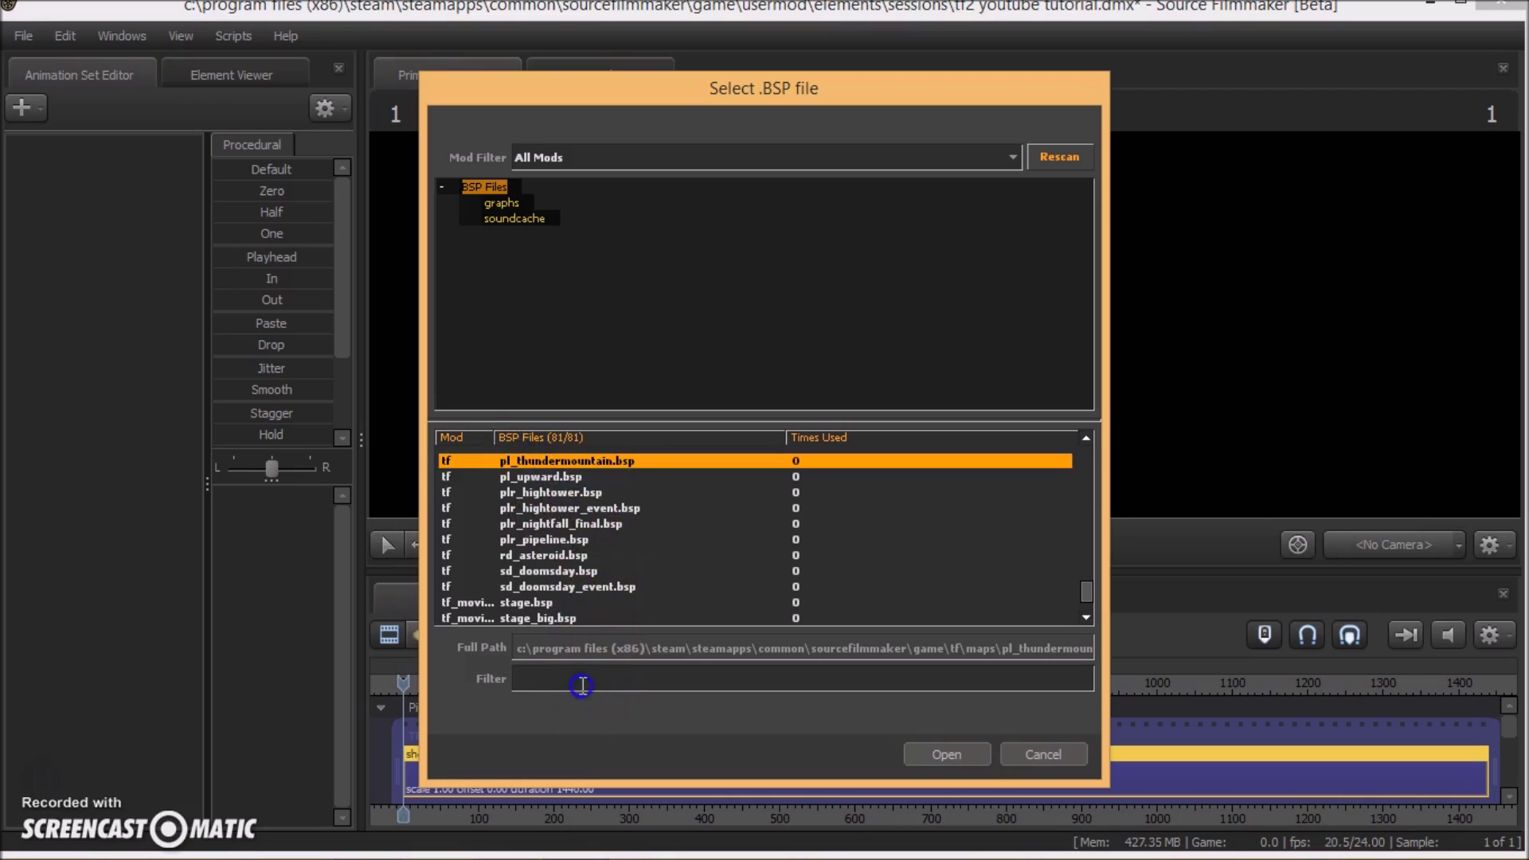
{"action": "left_click", "coordinate": [523, 683]}
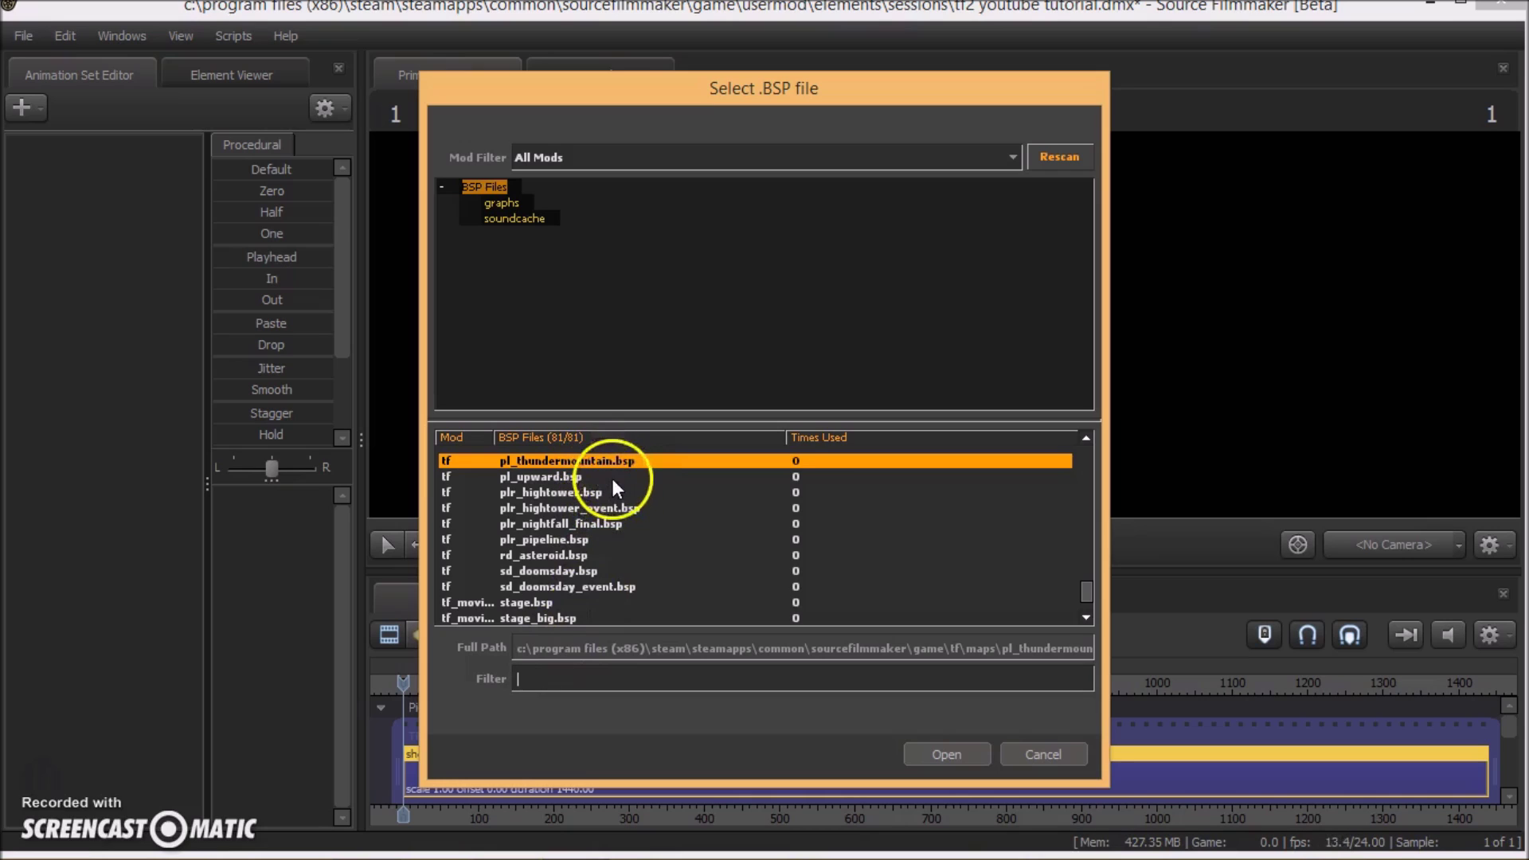
{"action": "left_click", "coordinate": [613, 478]}
{"action": "left_click", "coordinate": [597, 462]}
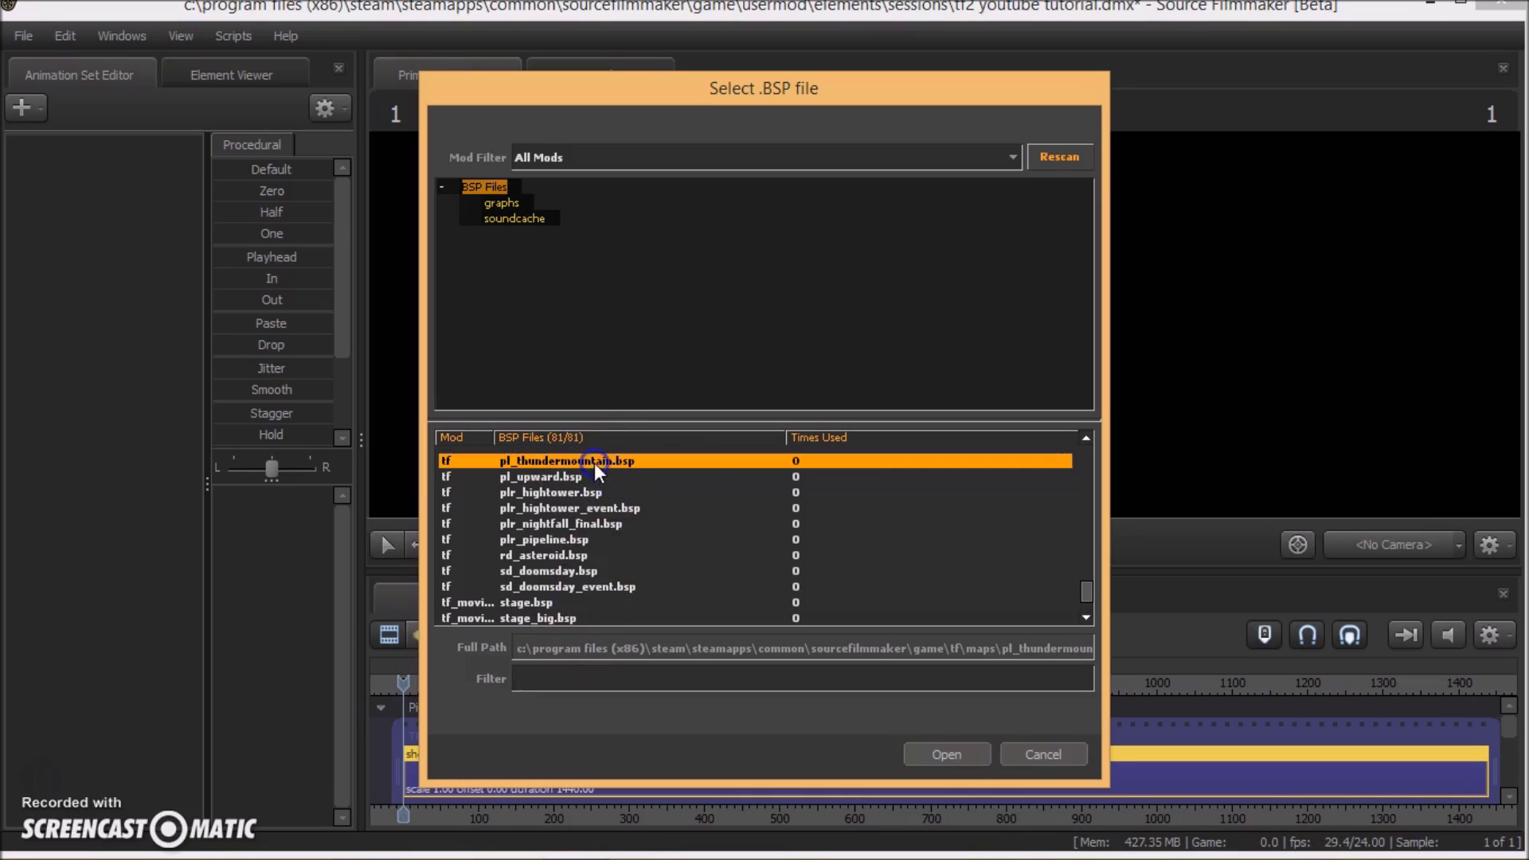
{"action": "left_click", "coordinate": [948, 754]}
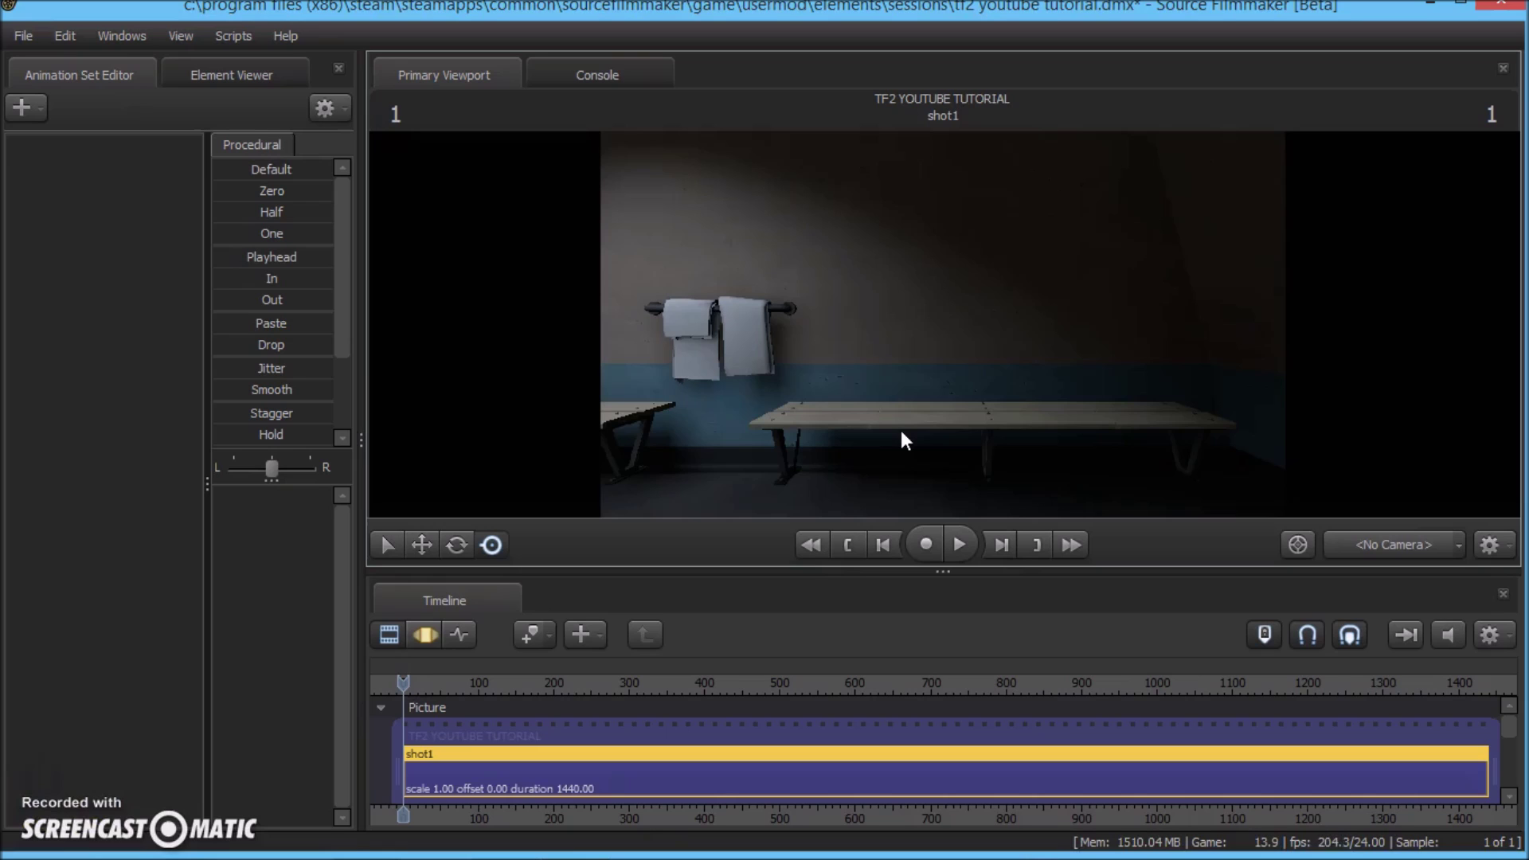
- Fly the work camera out of the spawn room to the wooden building with the covered porch outside
{"action": "left_click_drag", "start_coordinate": [900, 368], "coordinate": [944, 323]}
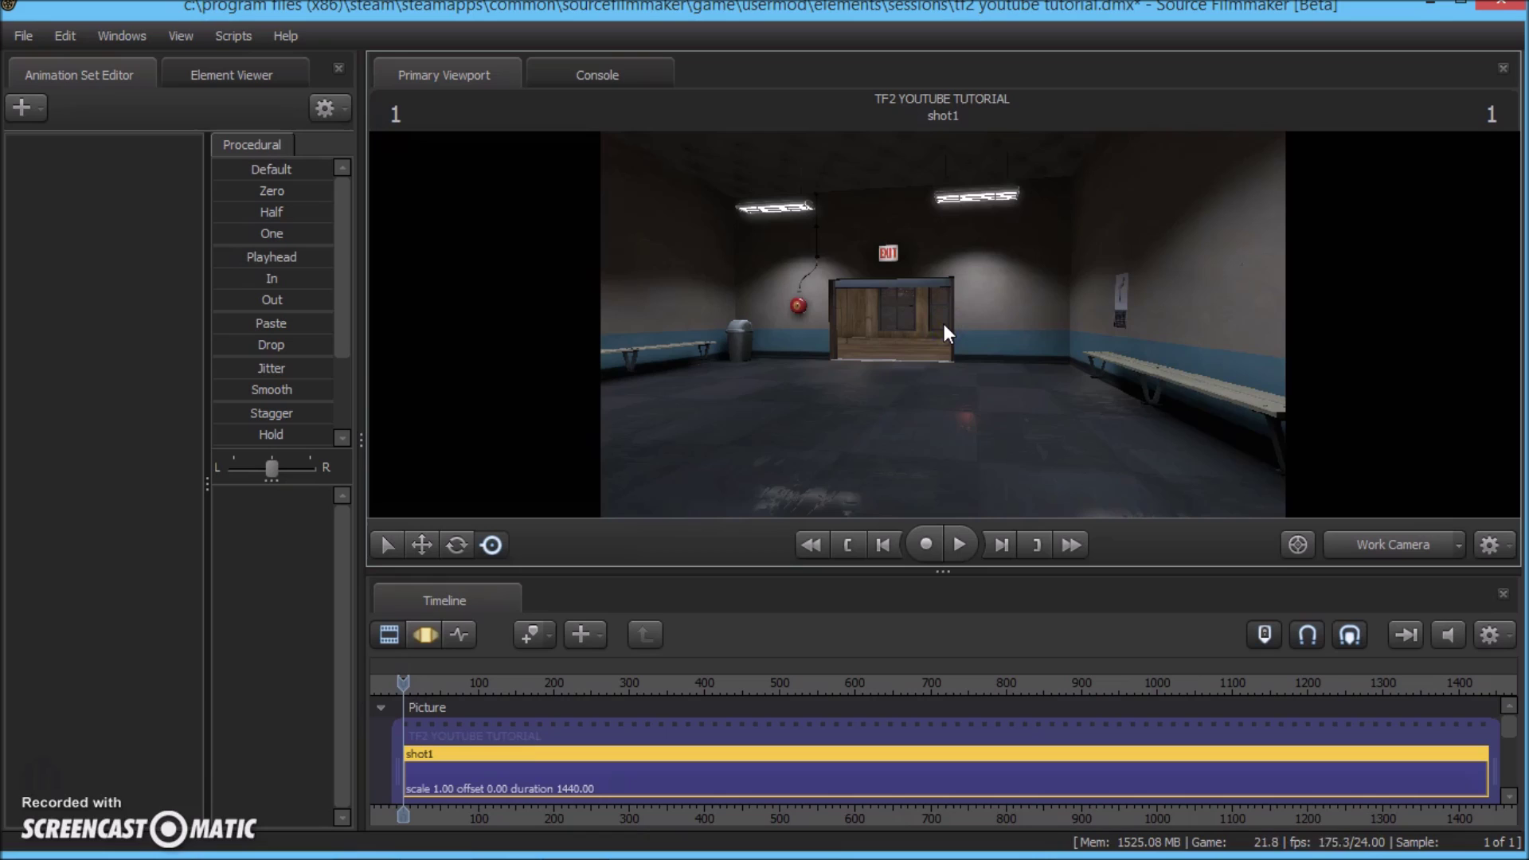
{"action": "mouse_move", "coordinate": [944, 323]}
{"action": "left_mouse_down"}
{"action": "mouse_move", "coordinate": [1017, 310]}
{"action": "mouse_move", "coordinate": [944, 324]}
{"action": "left_mouse_up"}
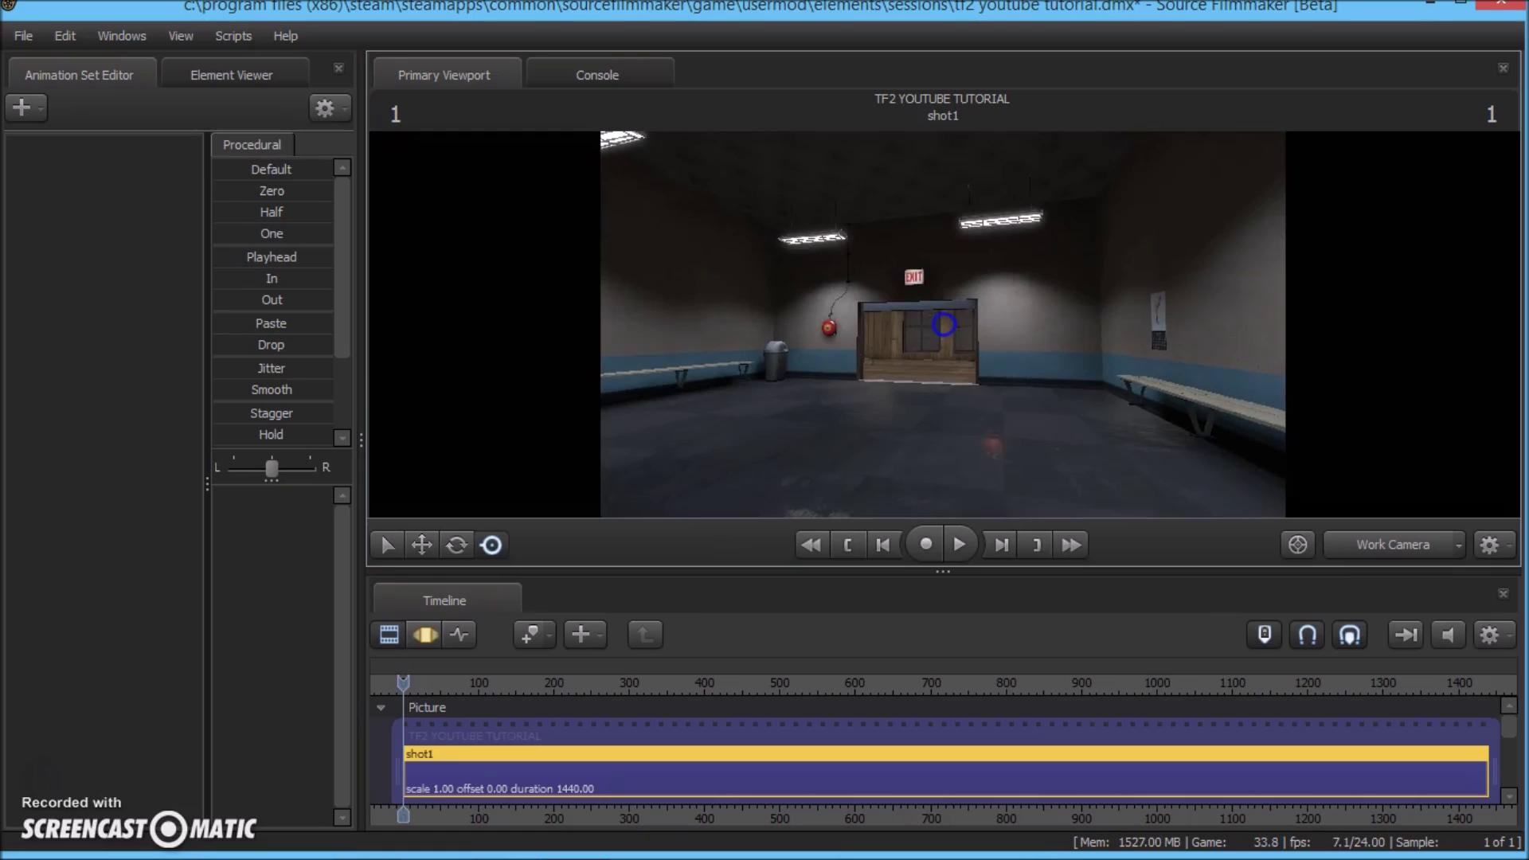
{"action": "mouse_move", "coordinate": [943, 324]}
{"action": "left_mouse_down"}
{"action": "mouse_move", "coordinate": [823, 327]}
{"action": "mouse_move", "coordinate": [1245, 309]}
{"action": "mouse_move", "coordinate": [956, 339]}
{"action": "mouse_move", "coordinate": [935, 318]}
{"action": "mouse_move", "coordinate": [928, 328]}
{"action": "mouse_move", "coordinate": [944, 326]}
{"action": "mouse_move", "coordinate": [805, 331]}
{"action": "mouse_move", "coordinate": [944, 324]}
{"action": "left_mouse_up"}
{"action": "key", "text": "w"}
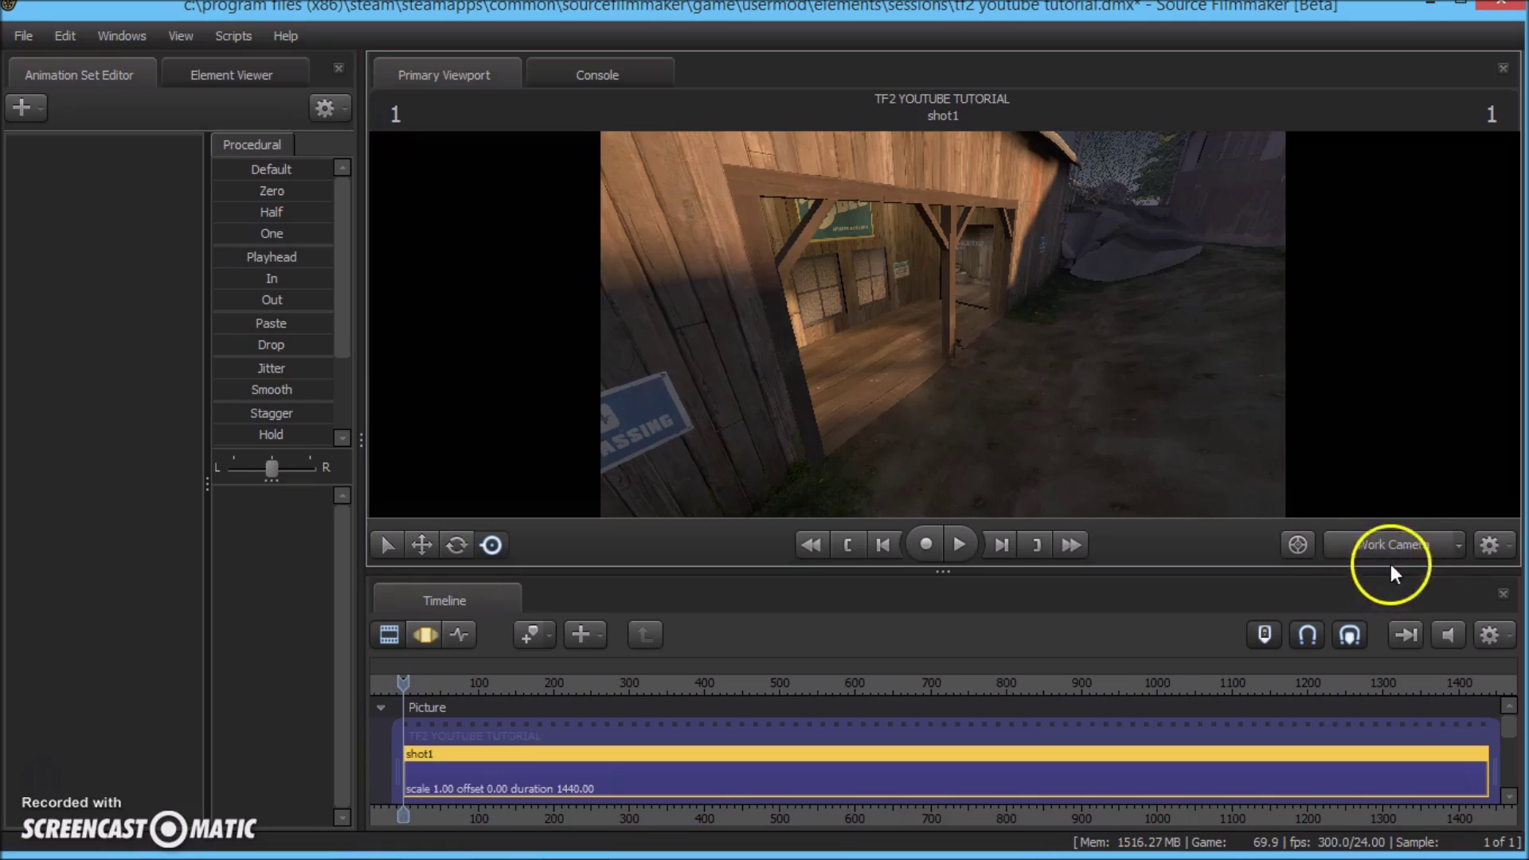
- Create a new scene camera from the current work camera view
{"action": "left_click", "coordinate": [1461, 547]}
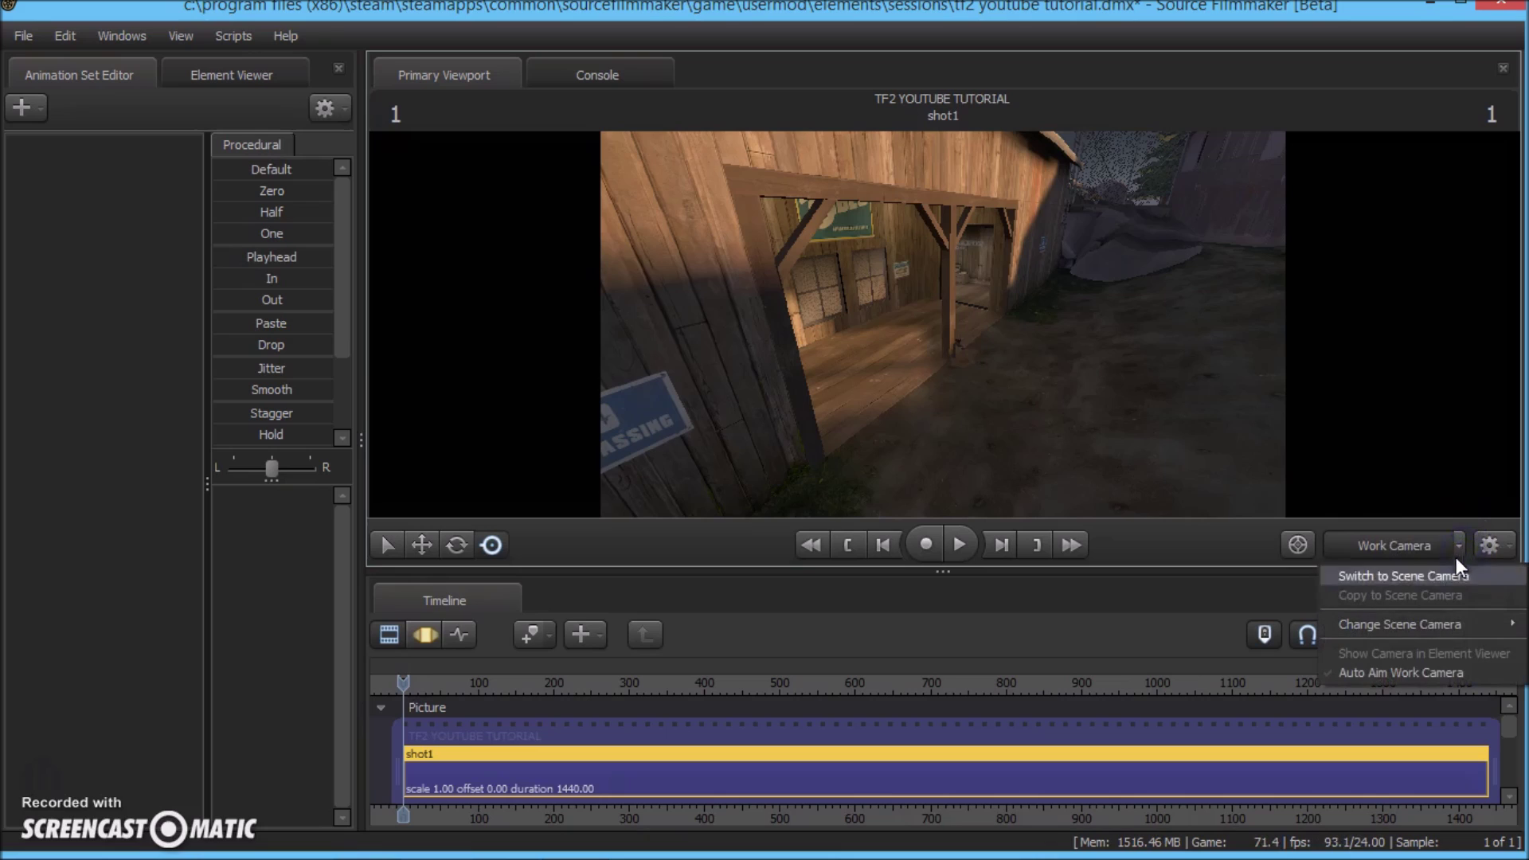
{"action": "left_click", "coordinate": [1461, 547]}
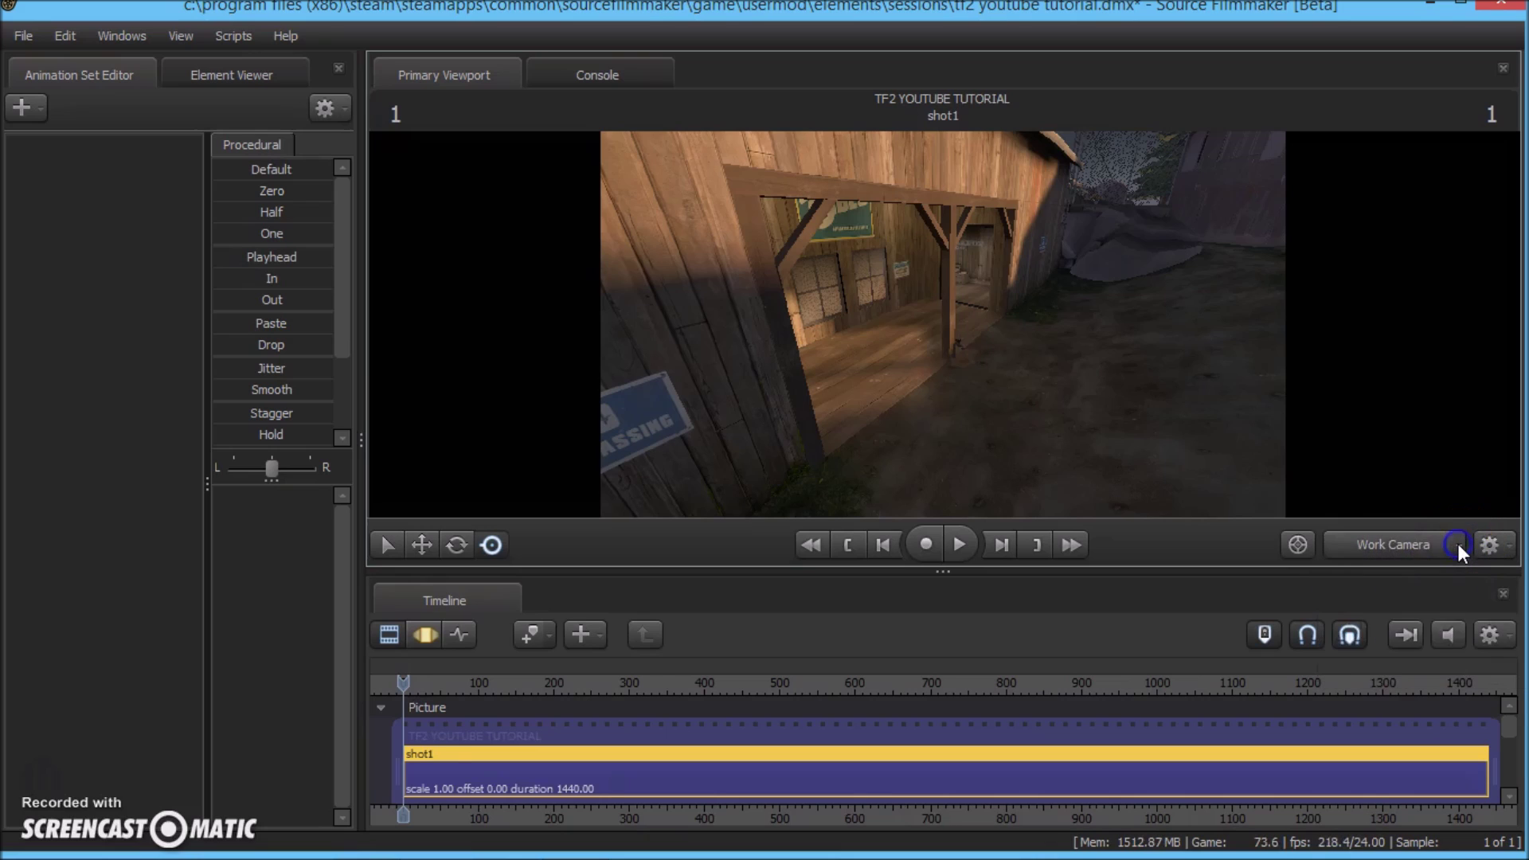
{"action": "left_click", "coordinate": [1458, 545]}
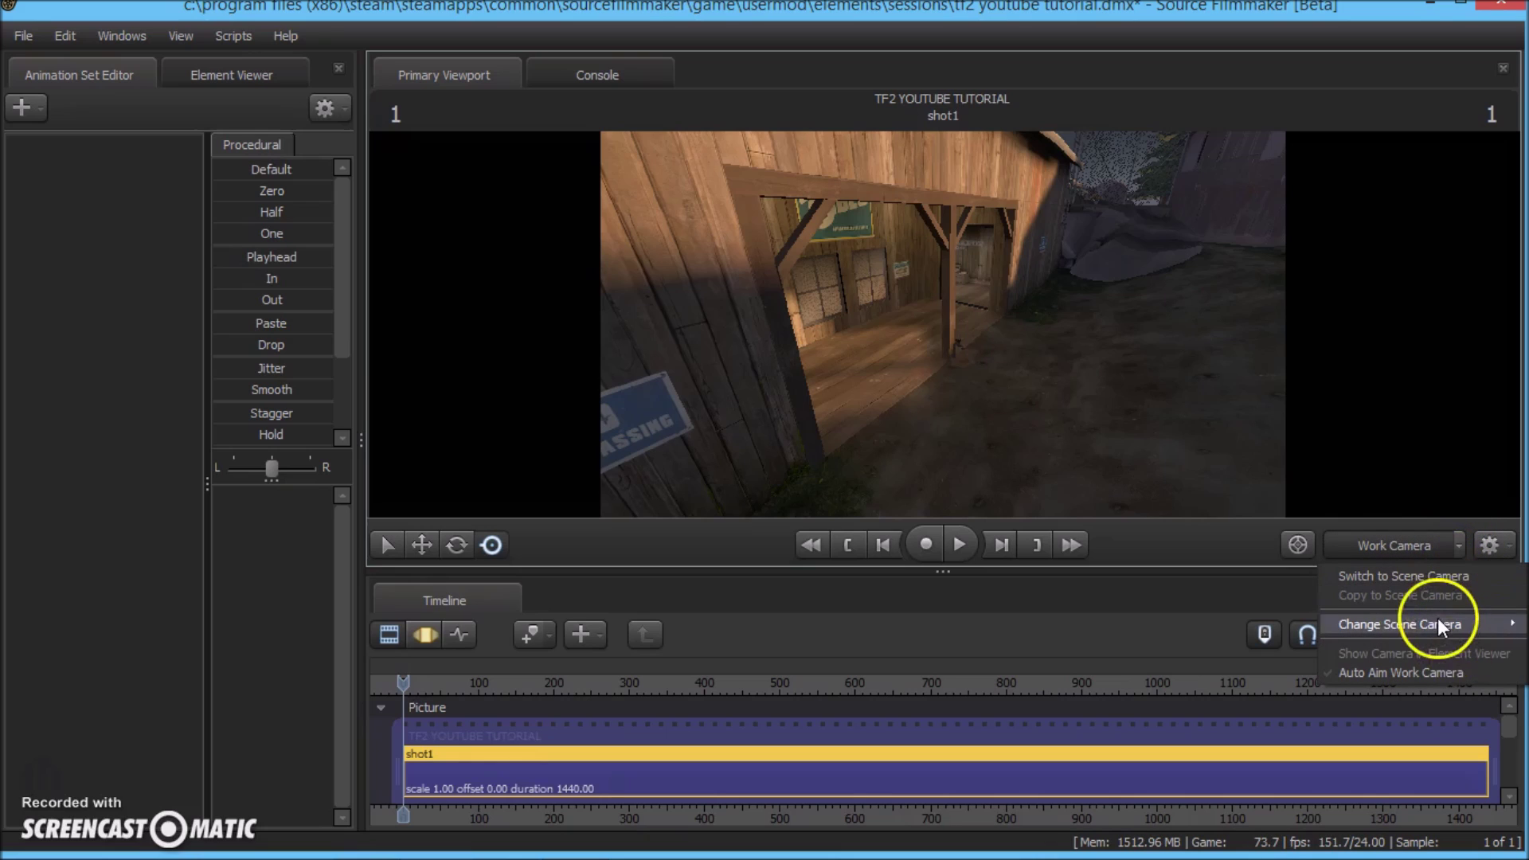
{"action": "mouse_move", "coordinate": [1444, 622]}
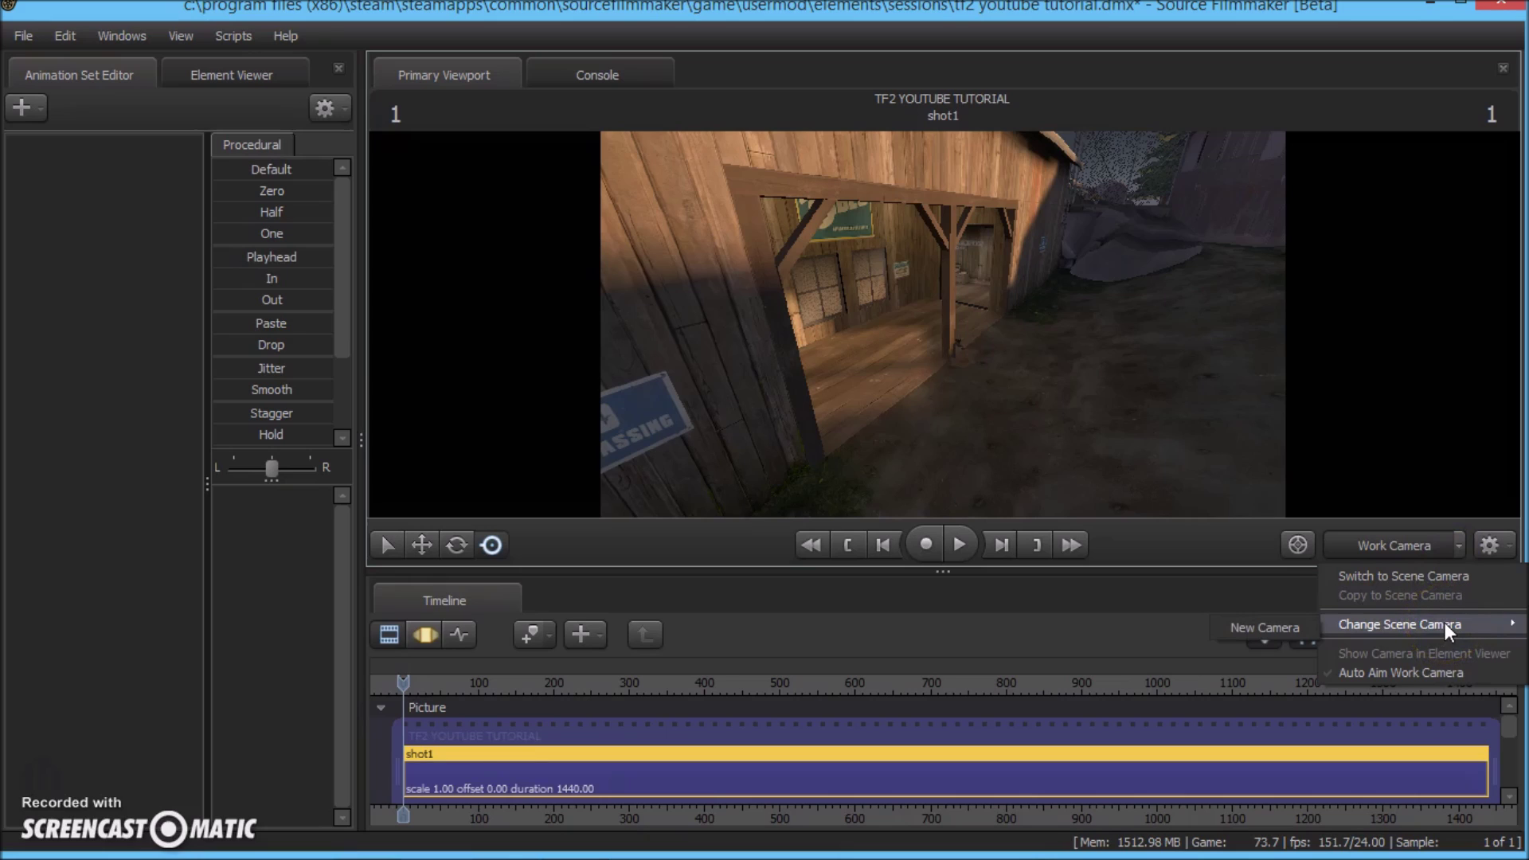
{"action": "left_click", "coordinate": [1287, 628]}
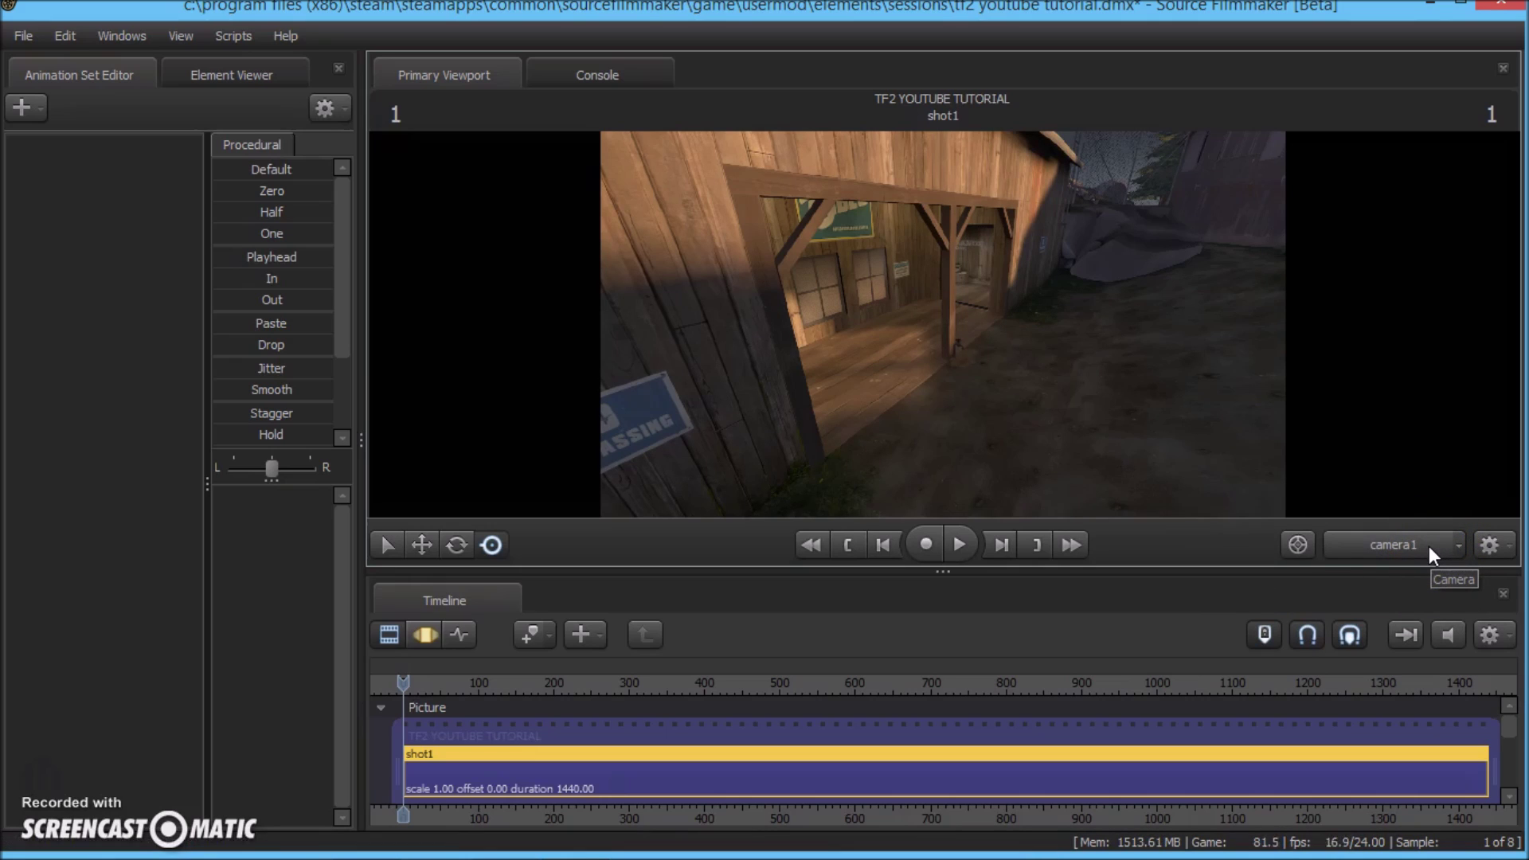
- Create an animation set for the existing camera1 element and select it to show its controls
{"action": "left_click", "coordinate": [41, 108]}
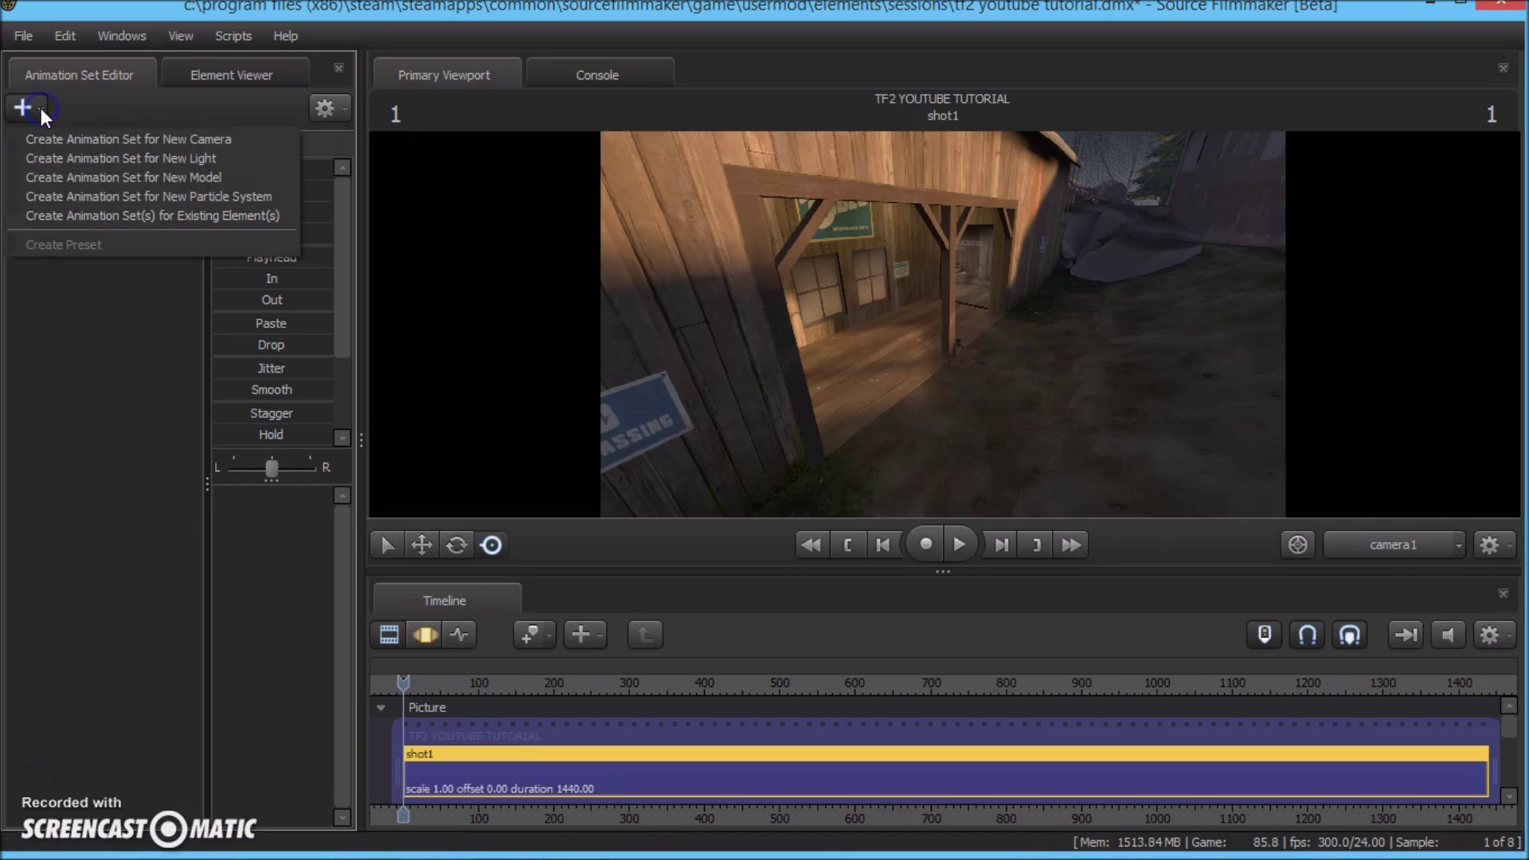
{"action": "left_click", "coordinate": [150, 215]}
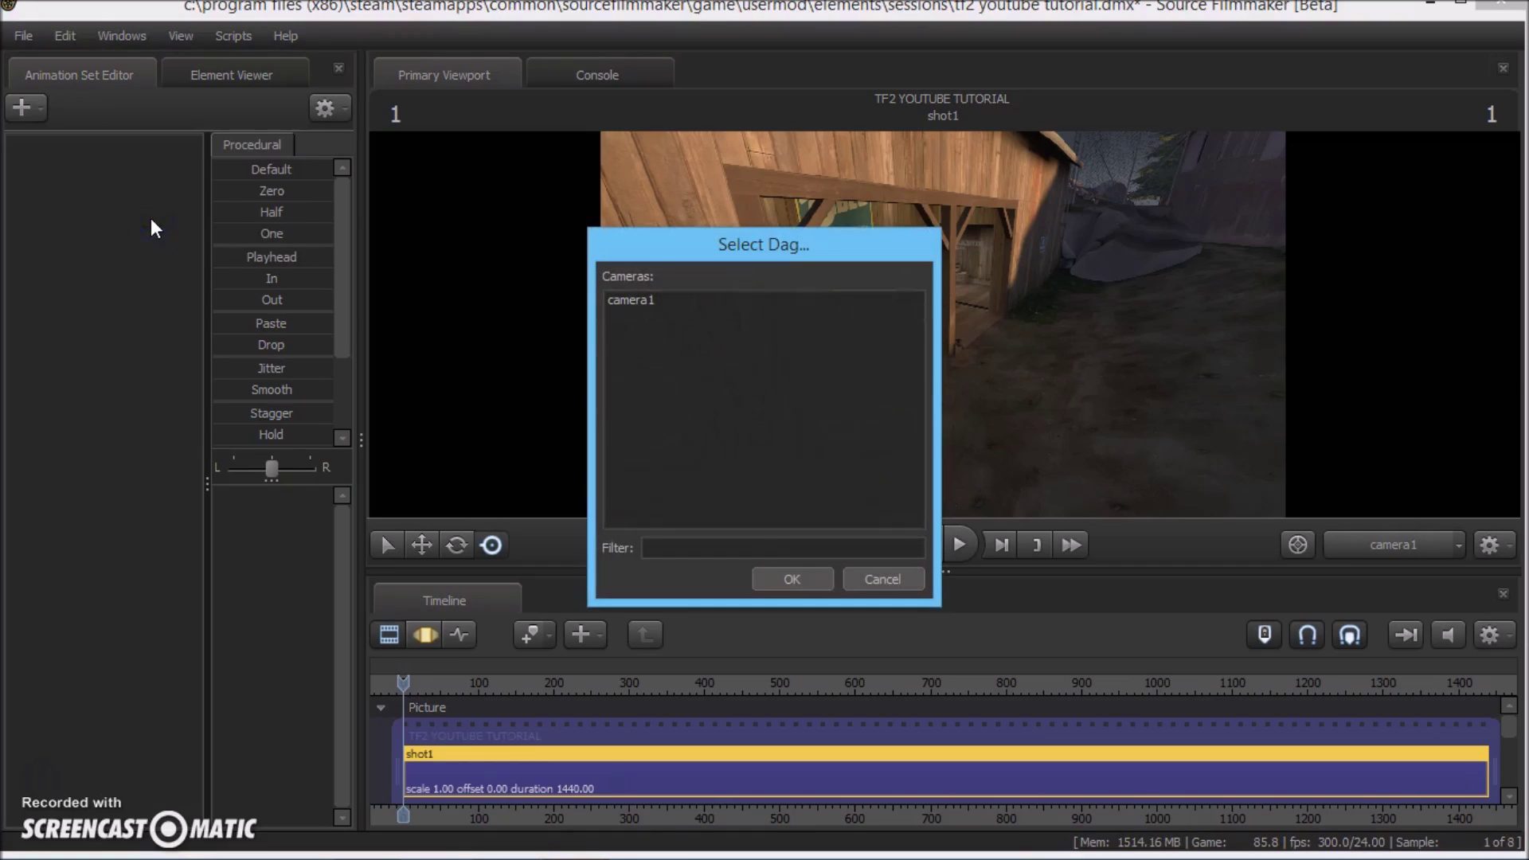
{"action": "left_click", "coordinate": [646, 307]}
{"action": "left_click", "coordinate": [785, 583]}
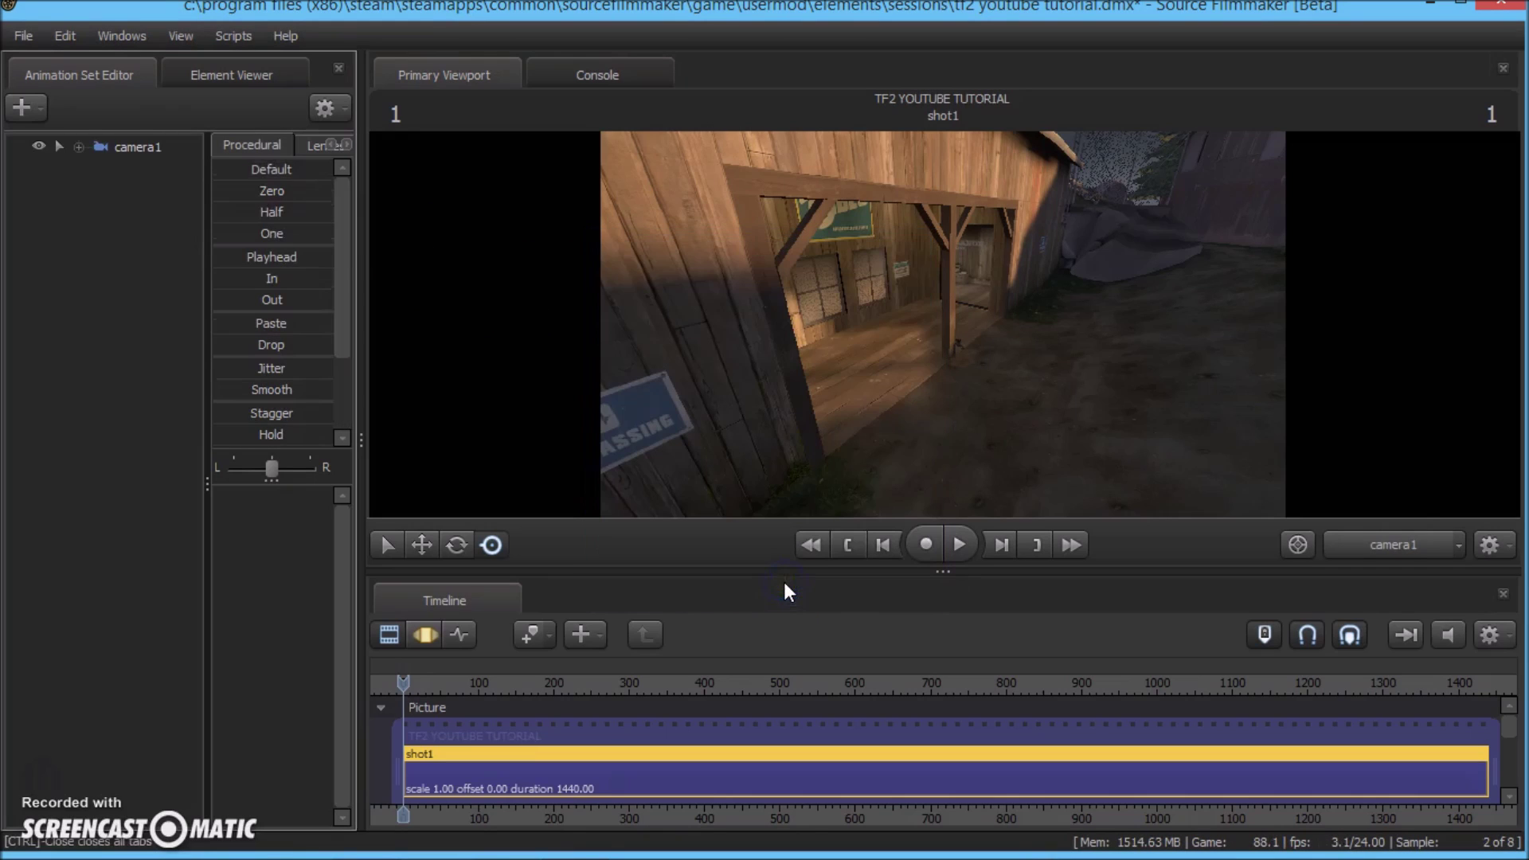
{"action": "left_click", "coordinate": [137, 148]}
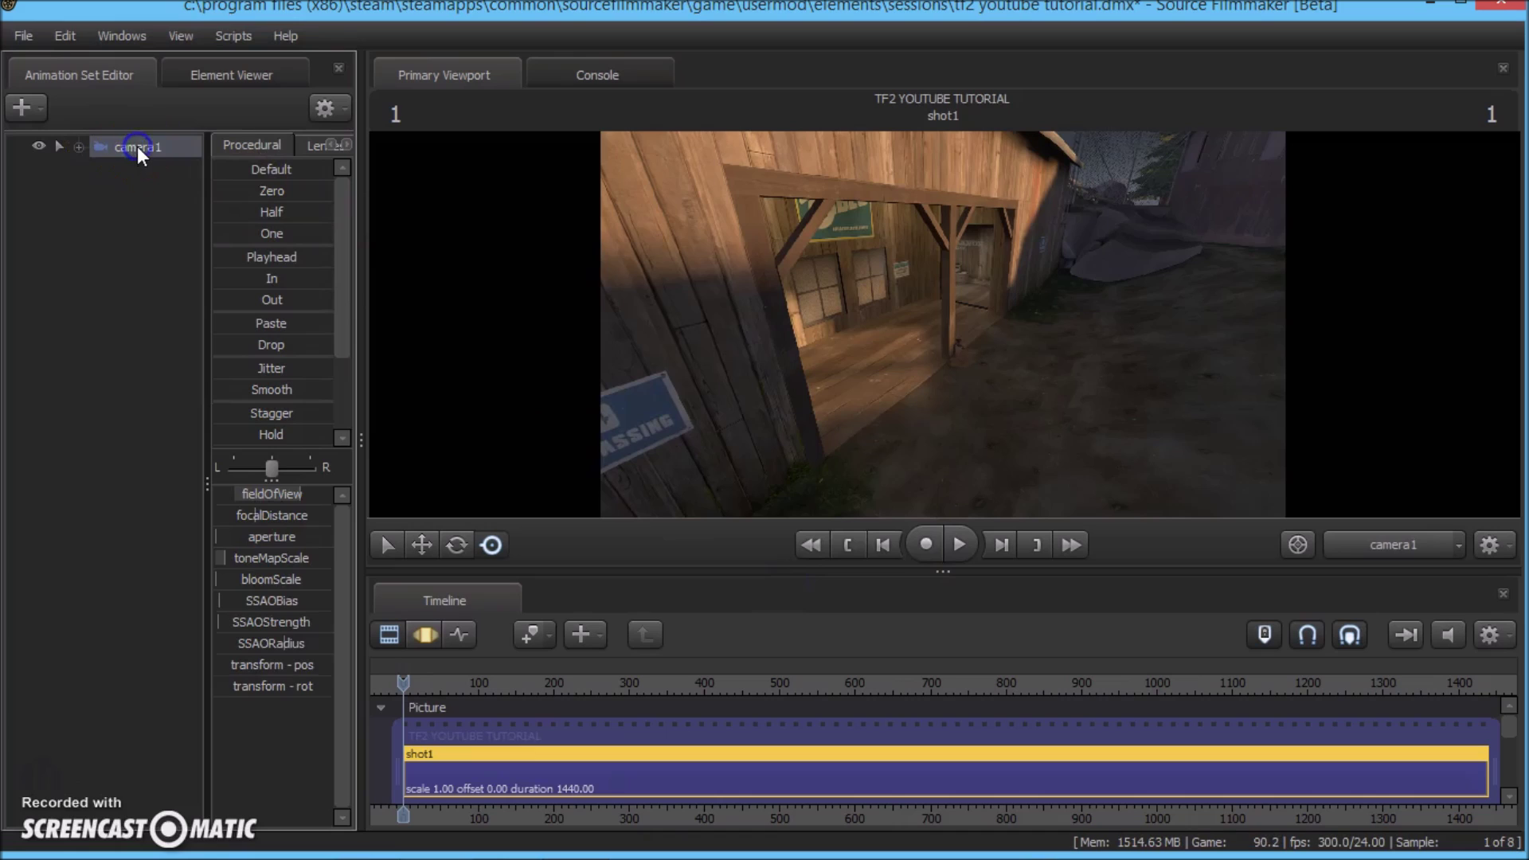
{"action": "right_click", "coordinate": [144, 146]}
{"action": "left_click", "coordinate": [122, 165]}
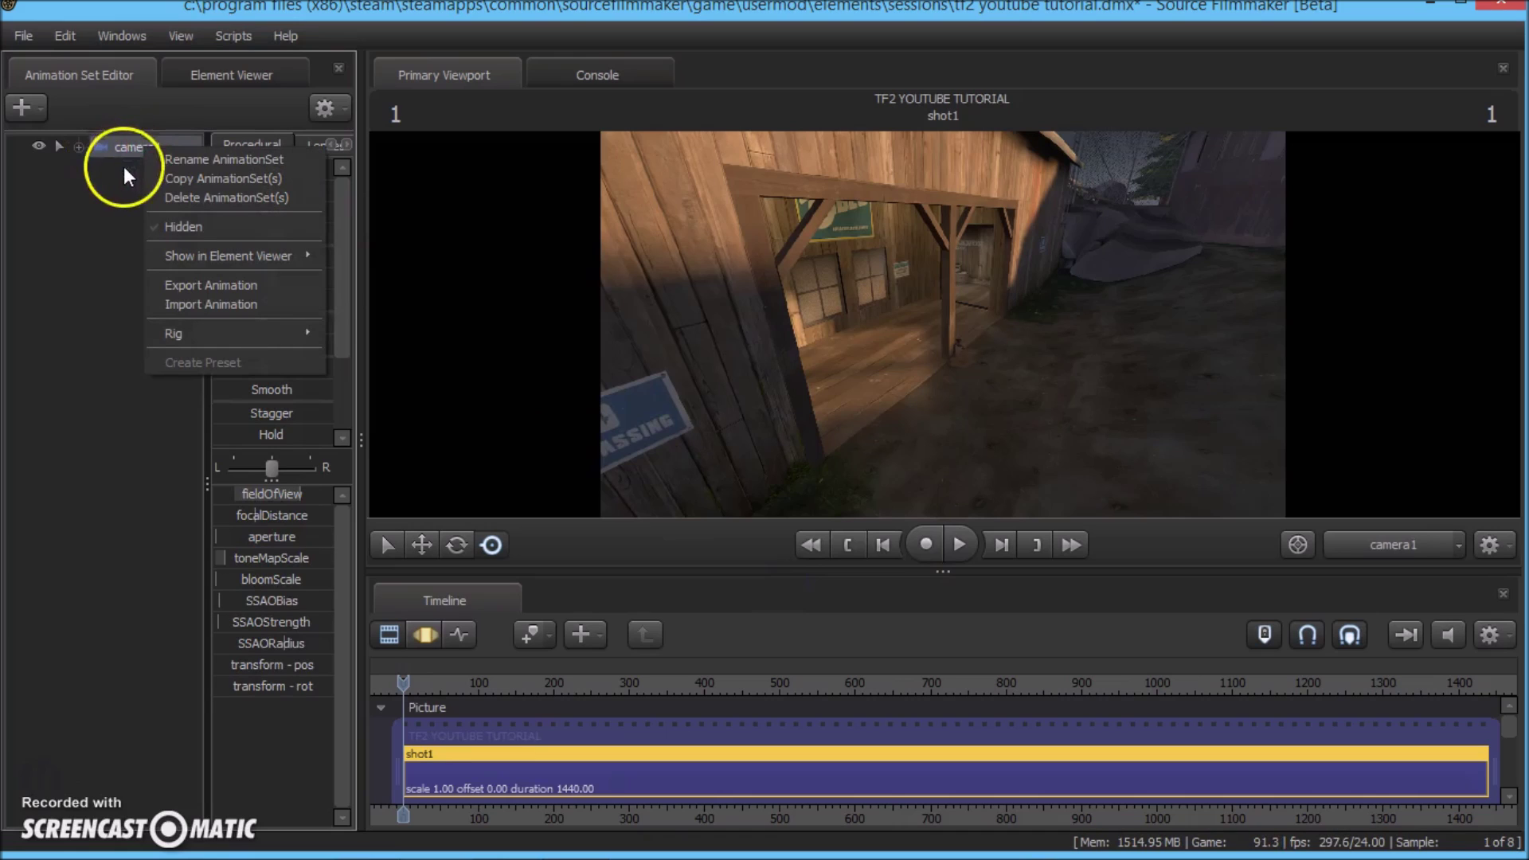
- Switch to the Work Camera and fly it back from the wooden building until camera1's frustum outline is in view
{"action": "left_click", "coordinate": [1386, 549]}
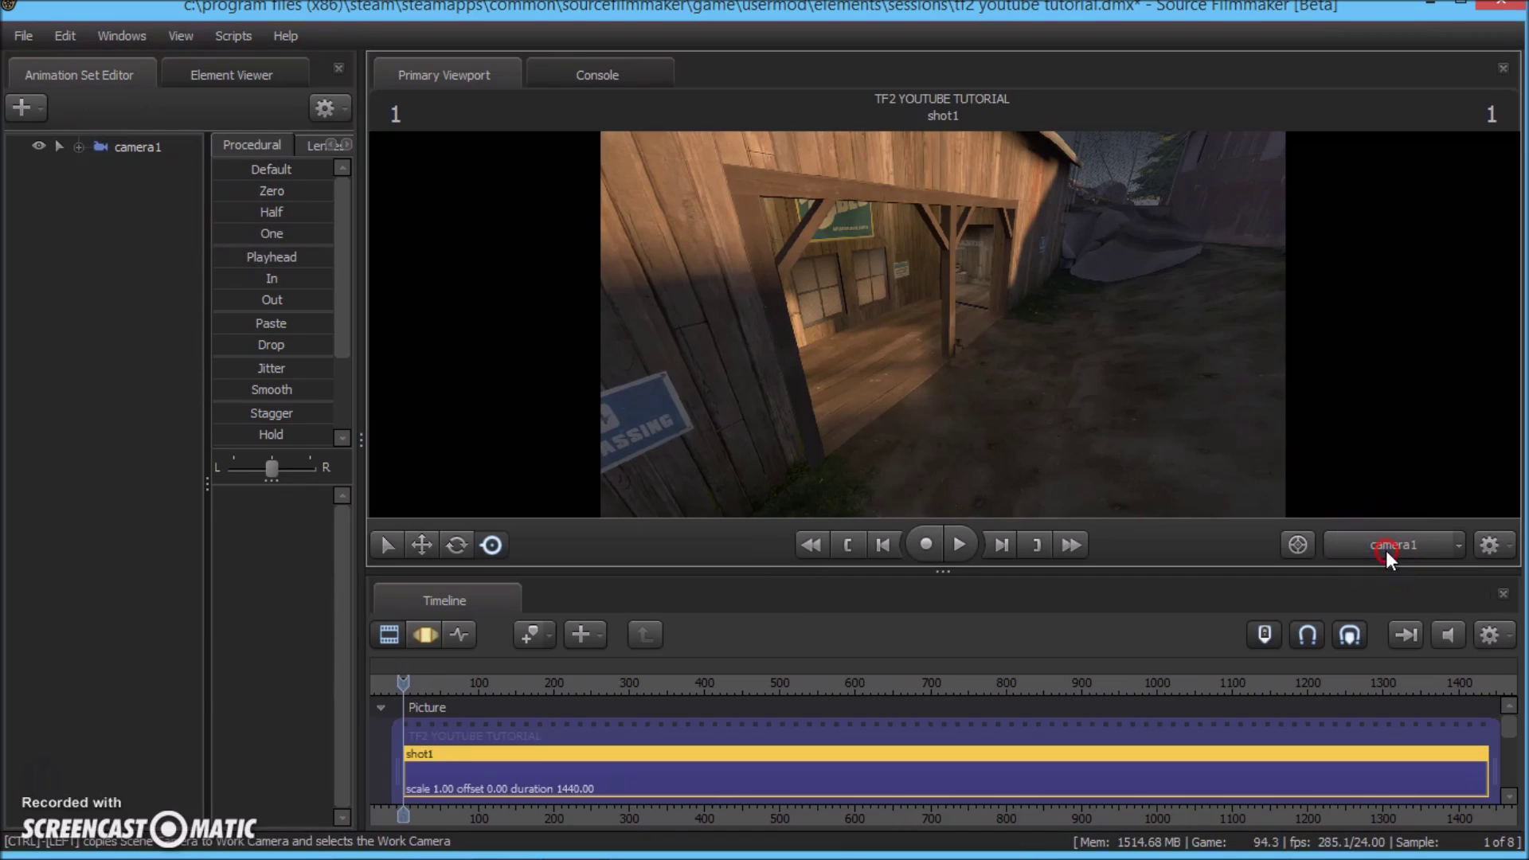
{"action": "left_click", "coordinate": [890, 381]}
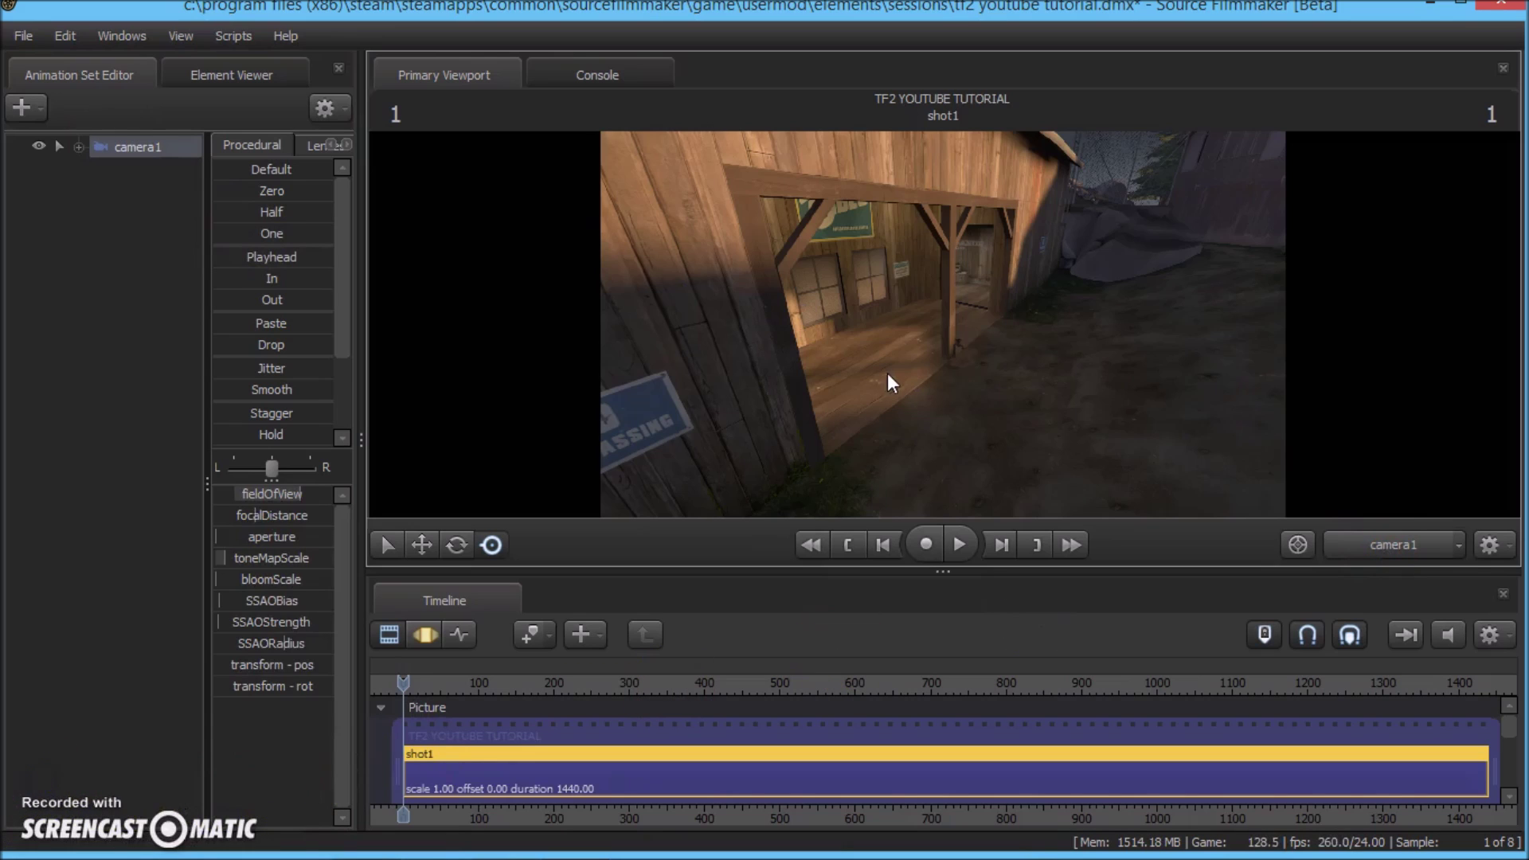
{"action": "left_click", "coordinate": [1464, 547]}
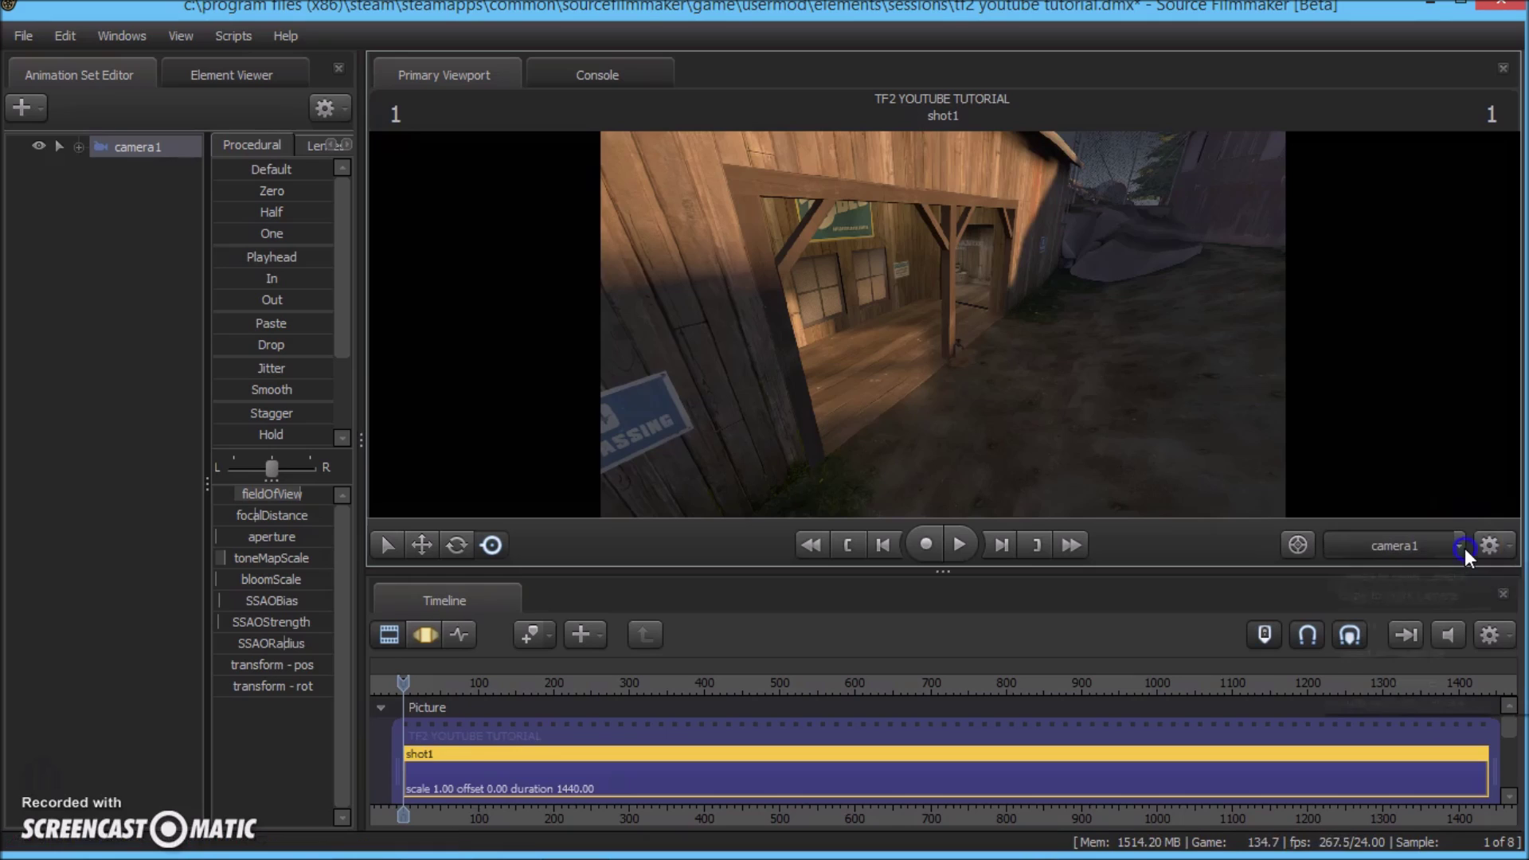
{"action": "mouse_move", "coordinate": [1442, 630]}
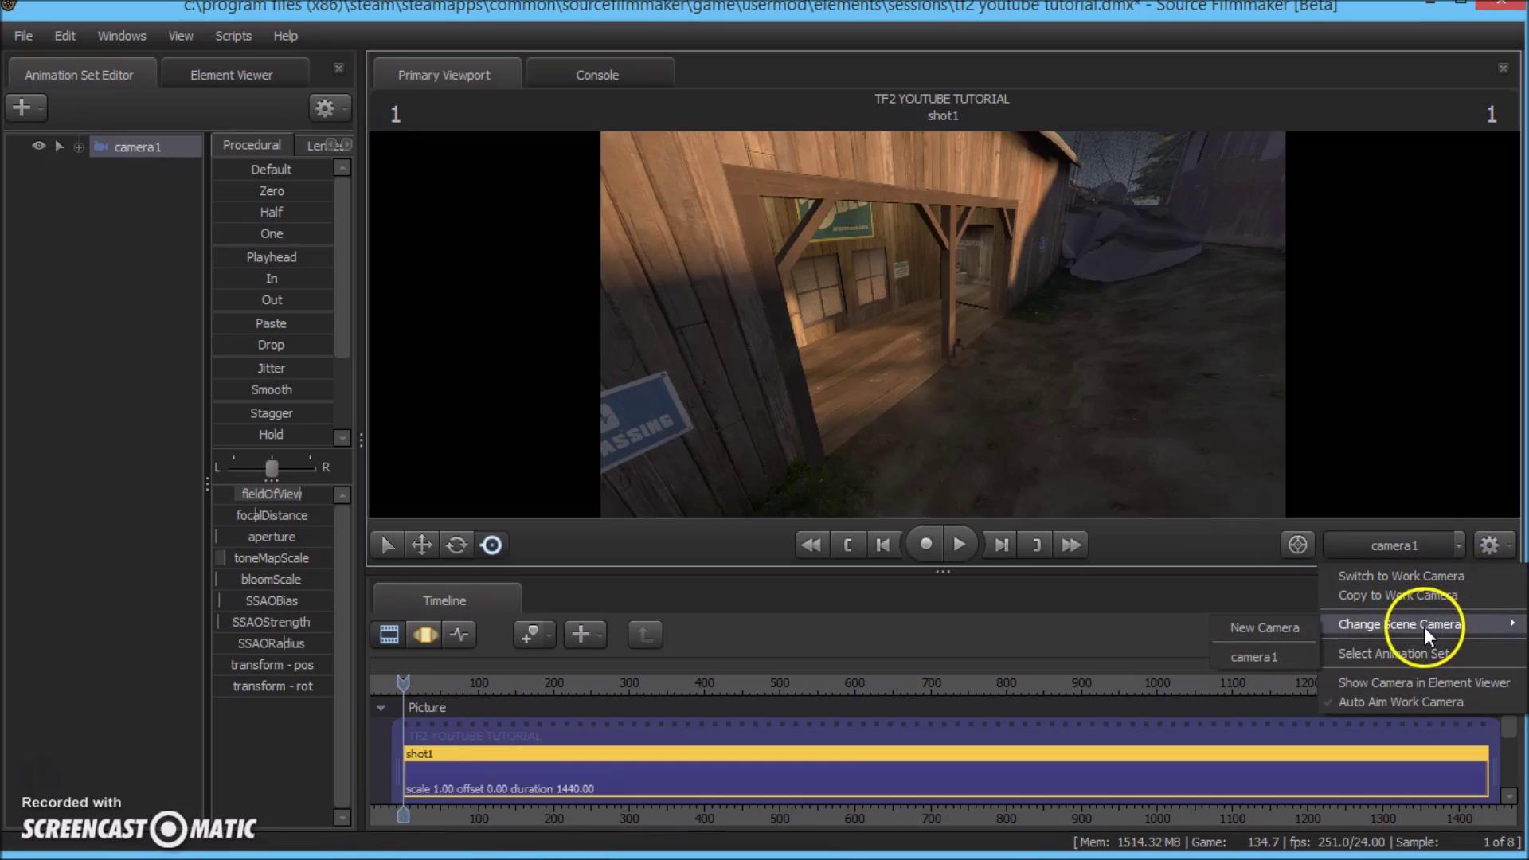
{"action": "left_click", "coordinate": [1172, 559]}
{"action": "left_click", "coordinate": [1402, 543], "text": "ctrl"}
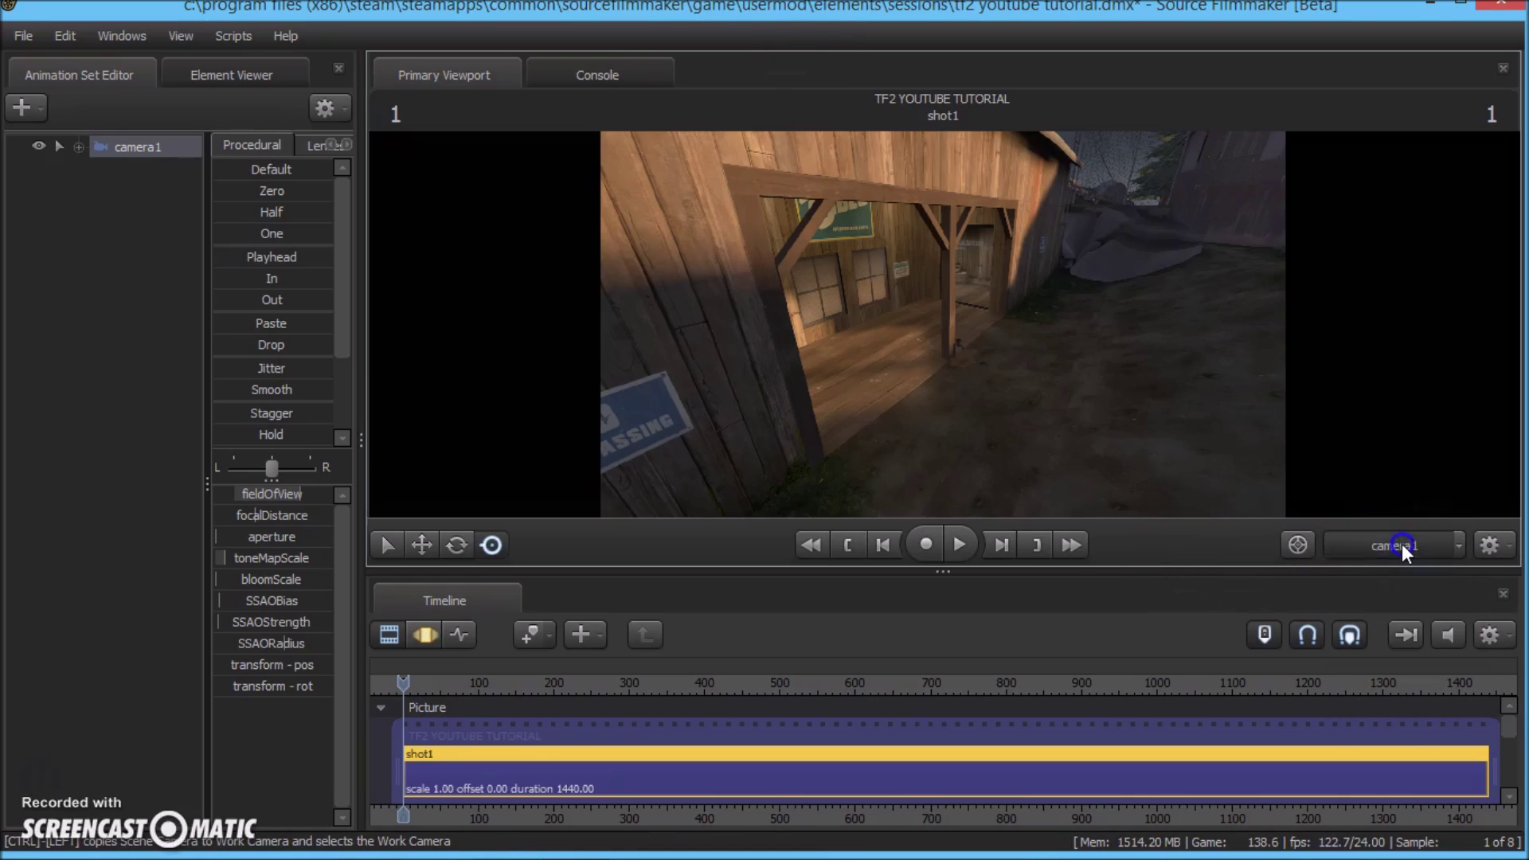
{"action": "left_click_drag", "start_coordinate": [1149, 414], "coordinate": [724, 284]}
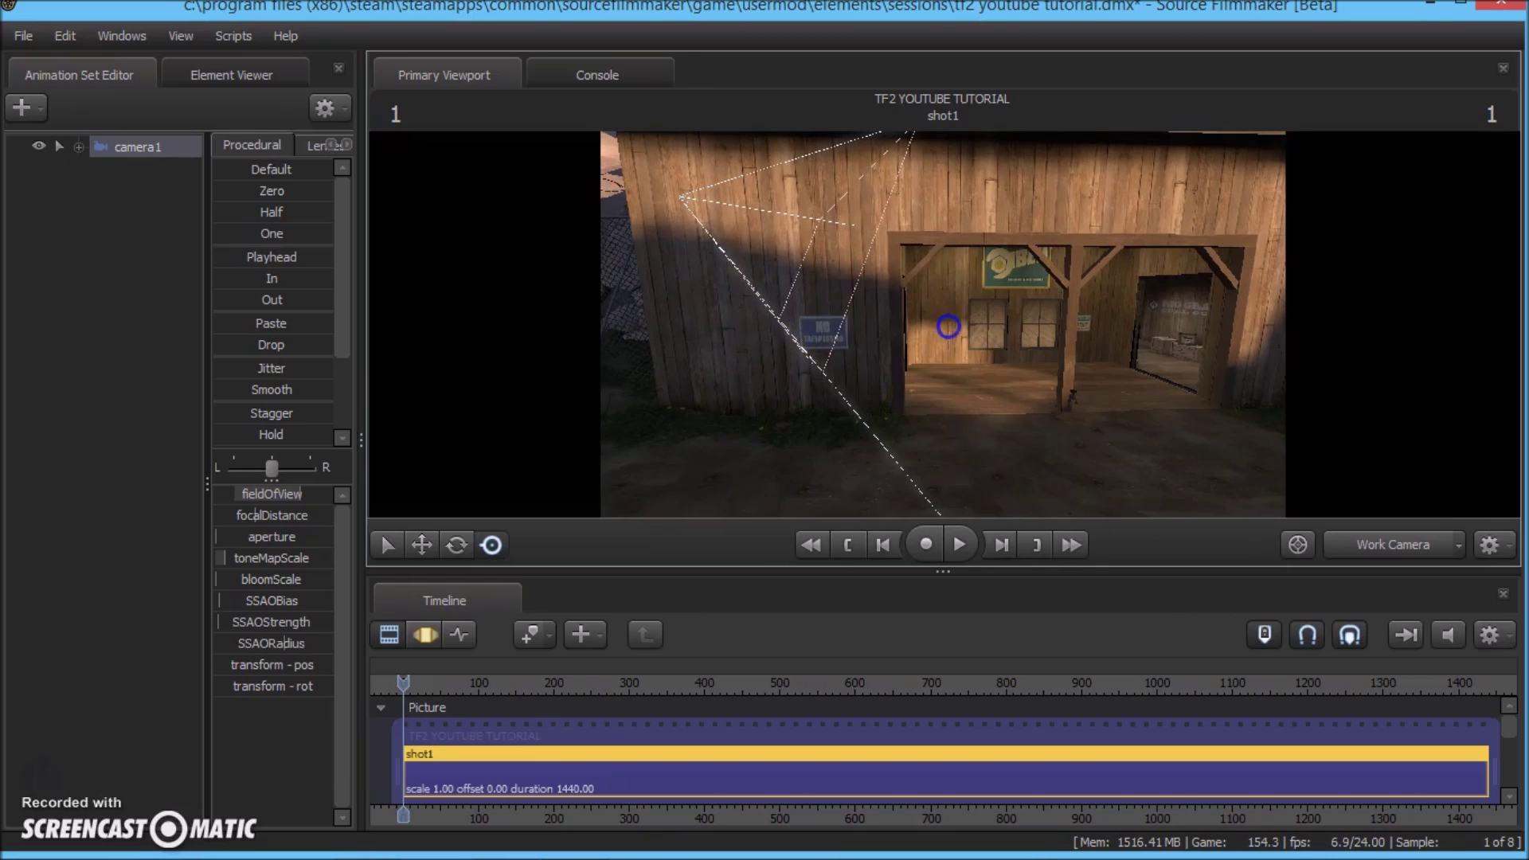
{"action": "left_click_drag", "start_coordinate": [947, 326], "coordinate": [944, 324]}
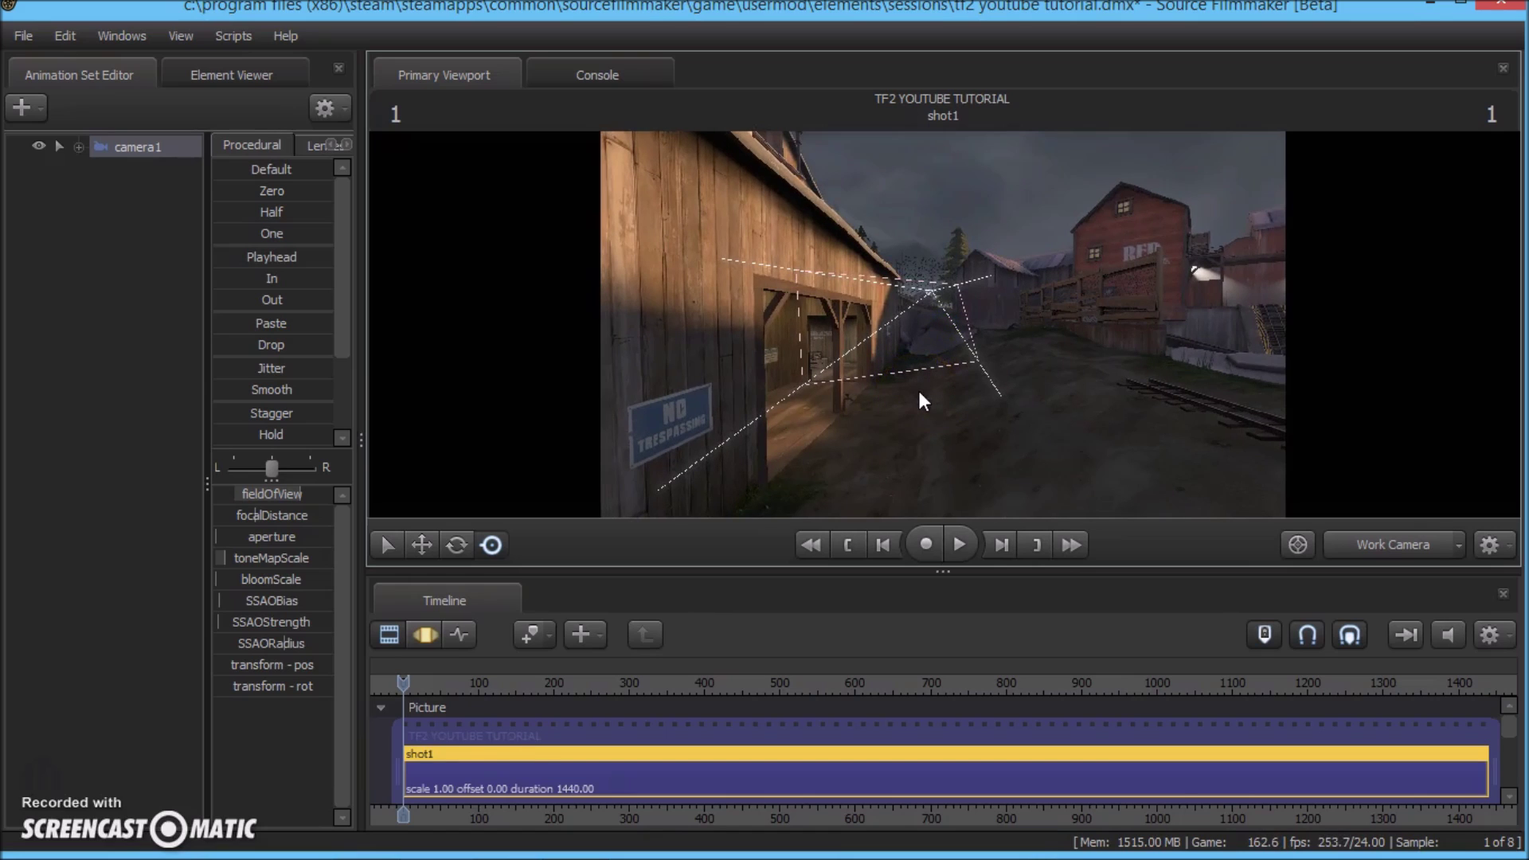
- Start a game recording with the First Person Camera option
{"action": "left_click", "coordinate": [1511, 547]}
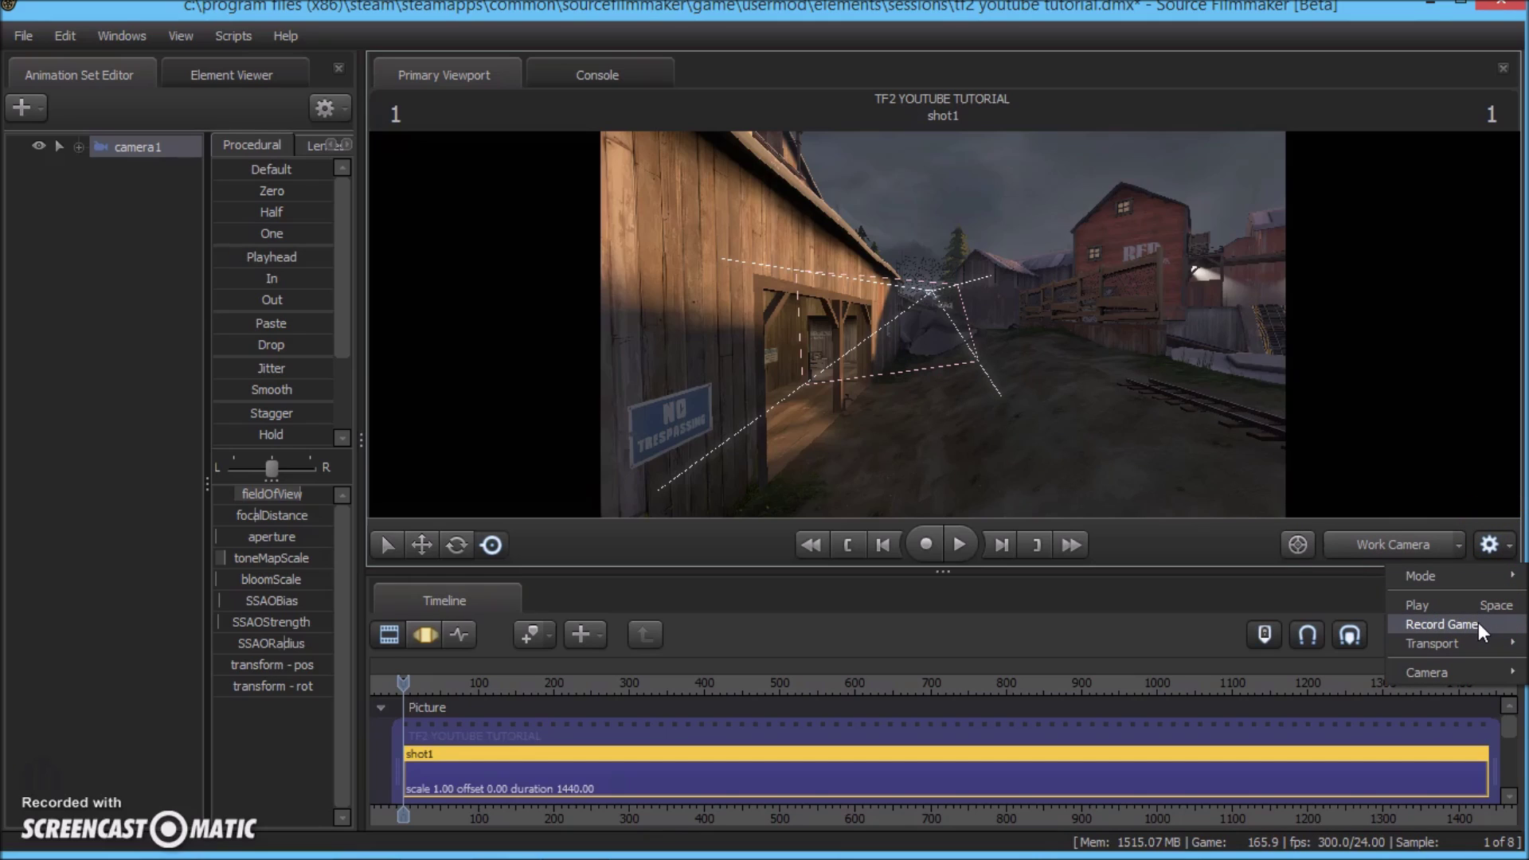
{"action": "left_click_drag", "start_coordinate": [1478, 623], "coordinate": [997, 589]}
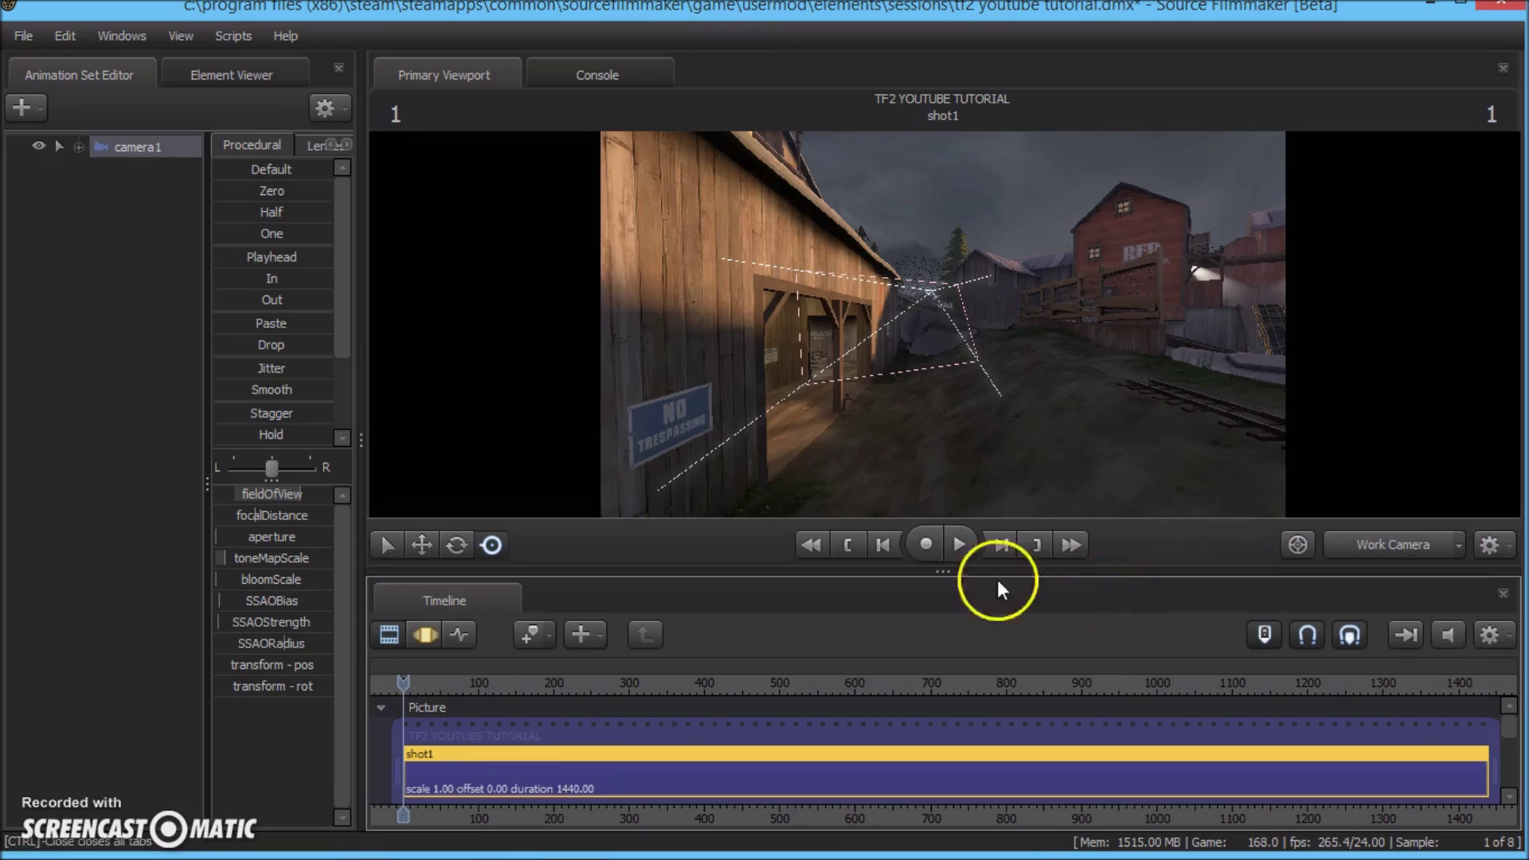
{"action": "left_click", "coordinate": [929, 551]}
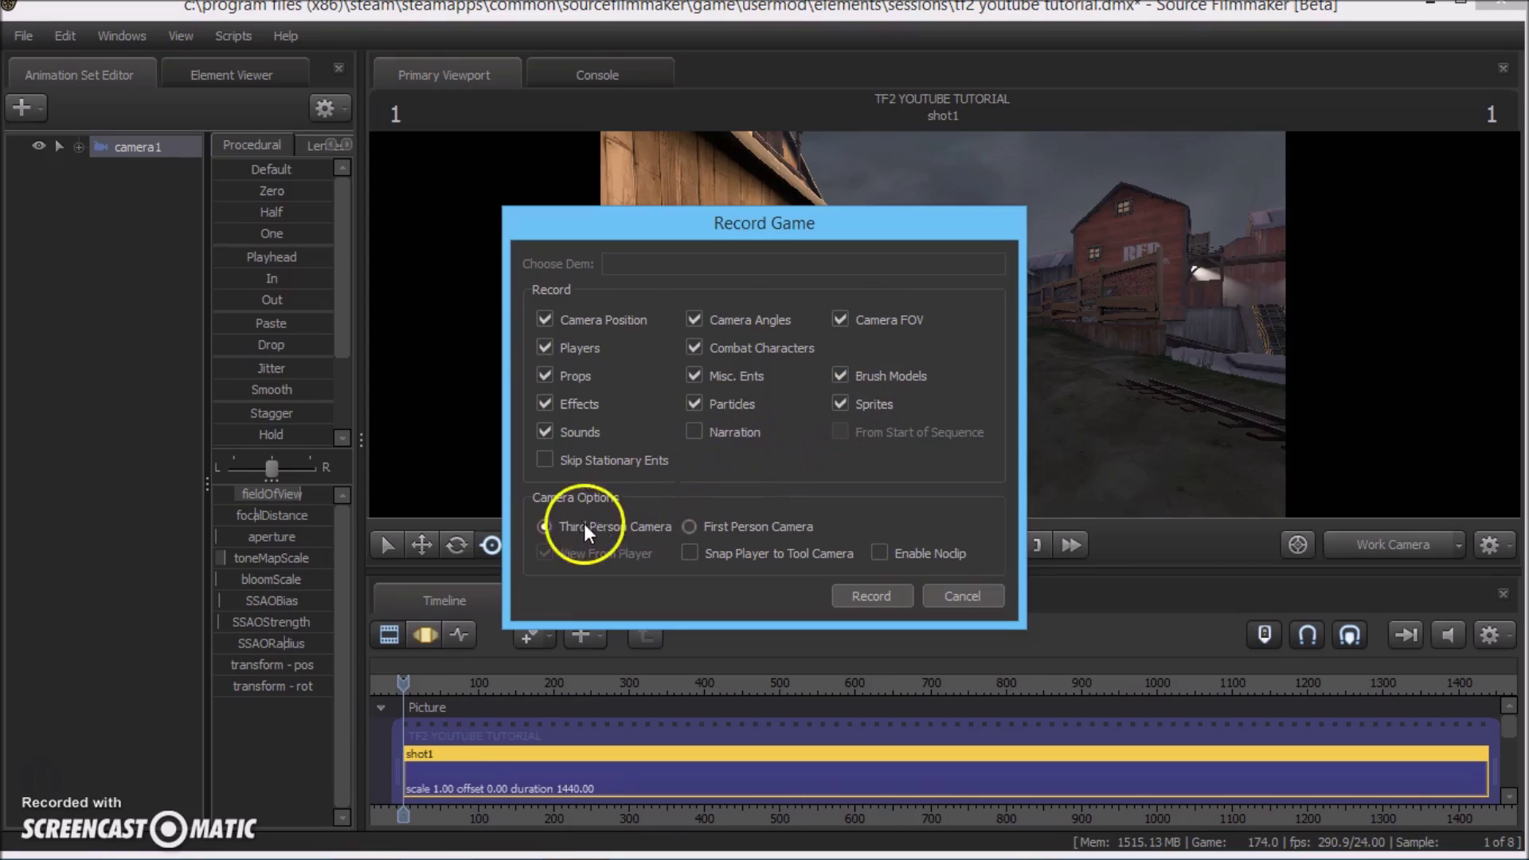
{"action": "left_click", "coordinate": [719, 530]}
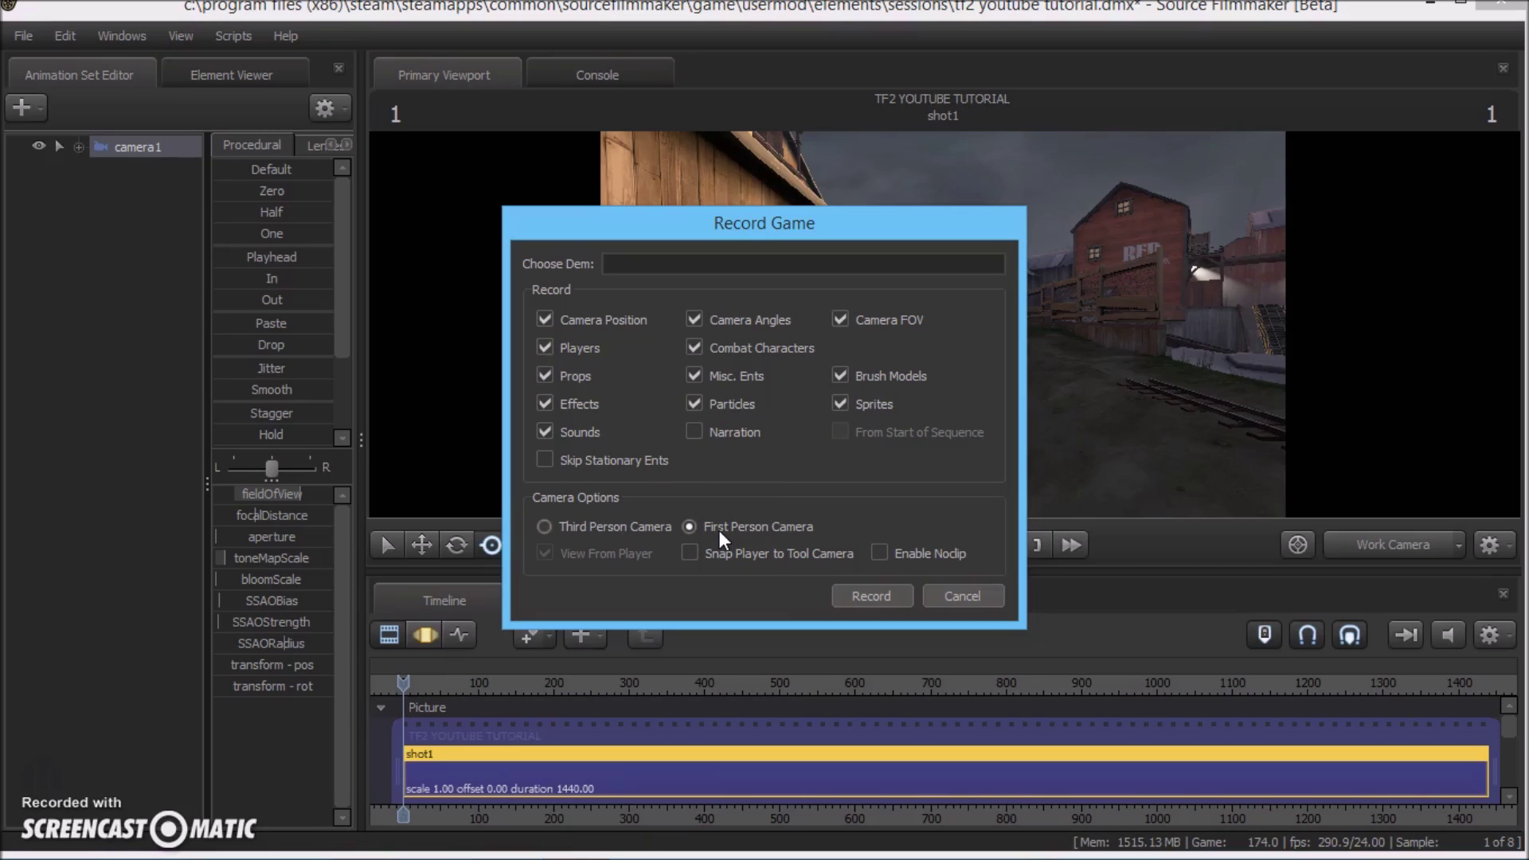
{"action": "left_click", "coordinate": [860, 595]}
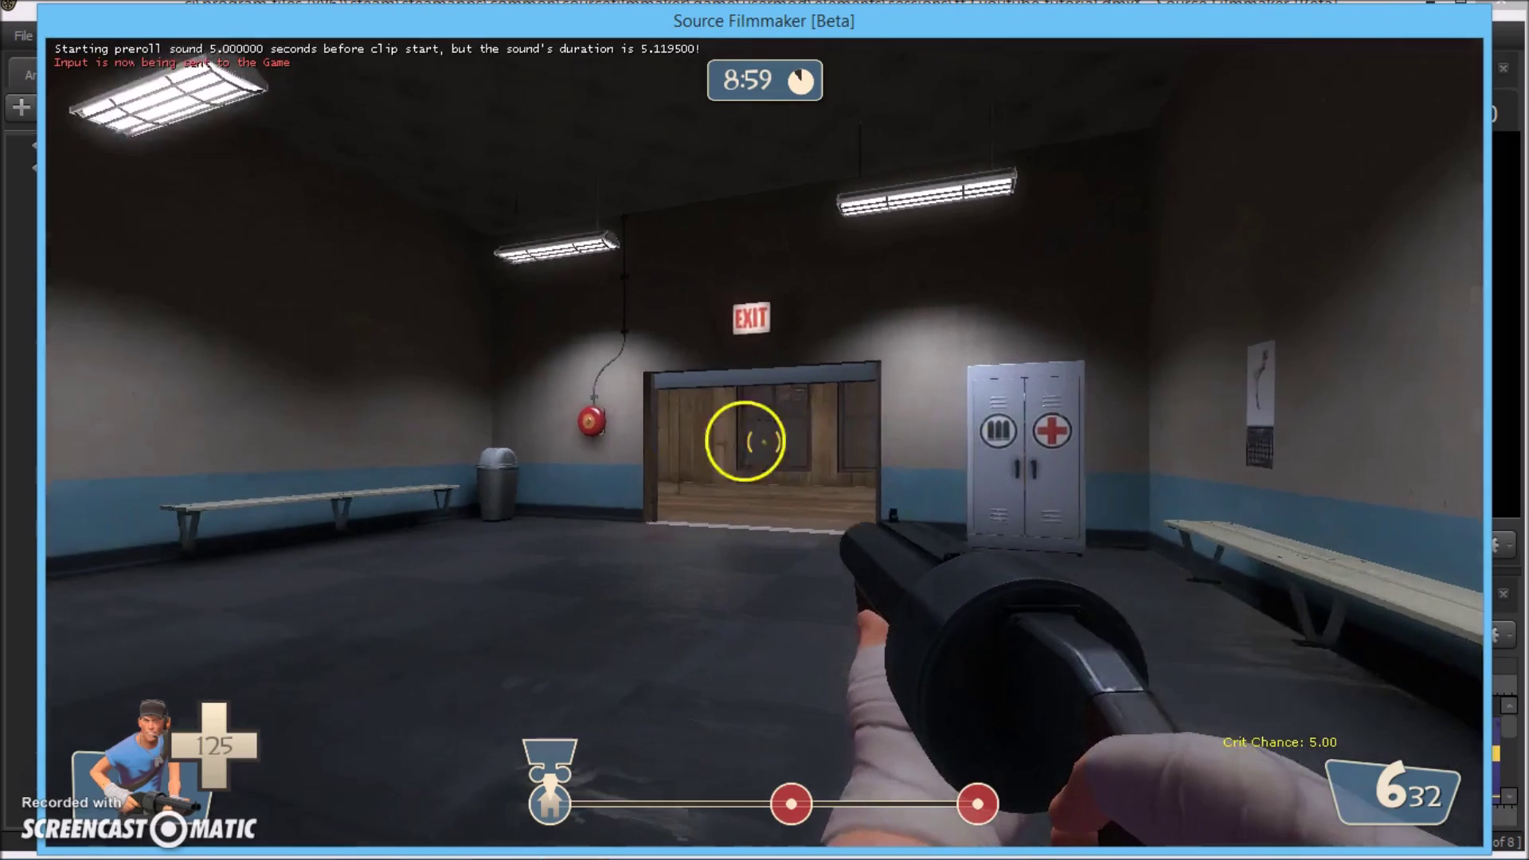
- Fire the Scout's scattergun and move around the spawn room, switching the player class to Pyro
{"action": "left_click", "coordinate": [764, 442]}
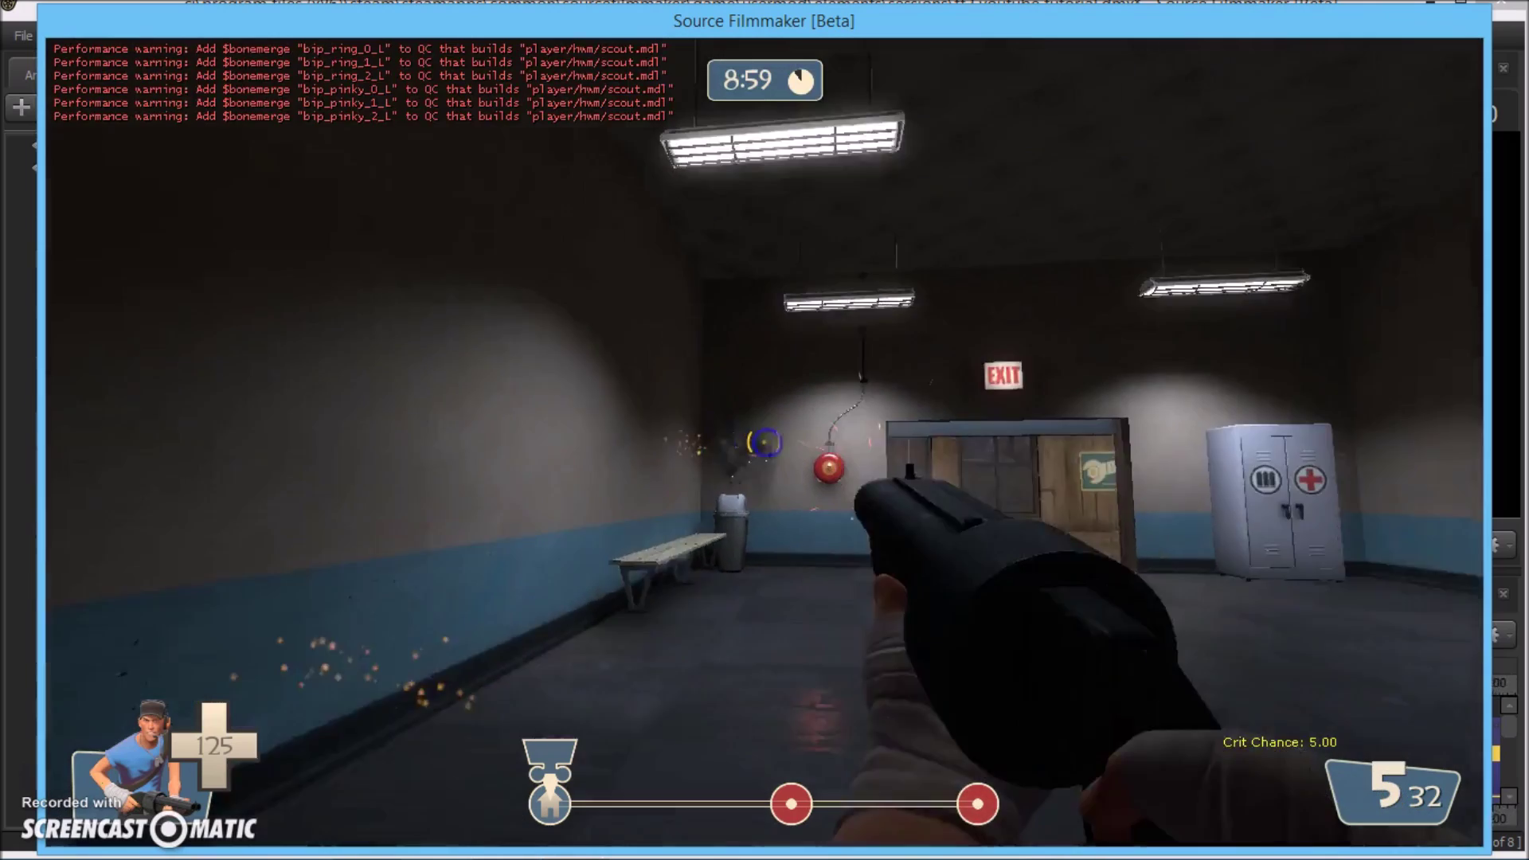
{"action": "key", "text": "s"}
{"action": "key", "text": "w"}
{"action": "key", "text": "s"}
{"action": "key", "text": "comma"}
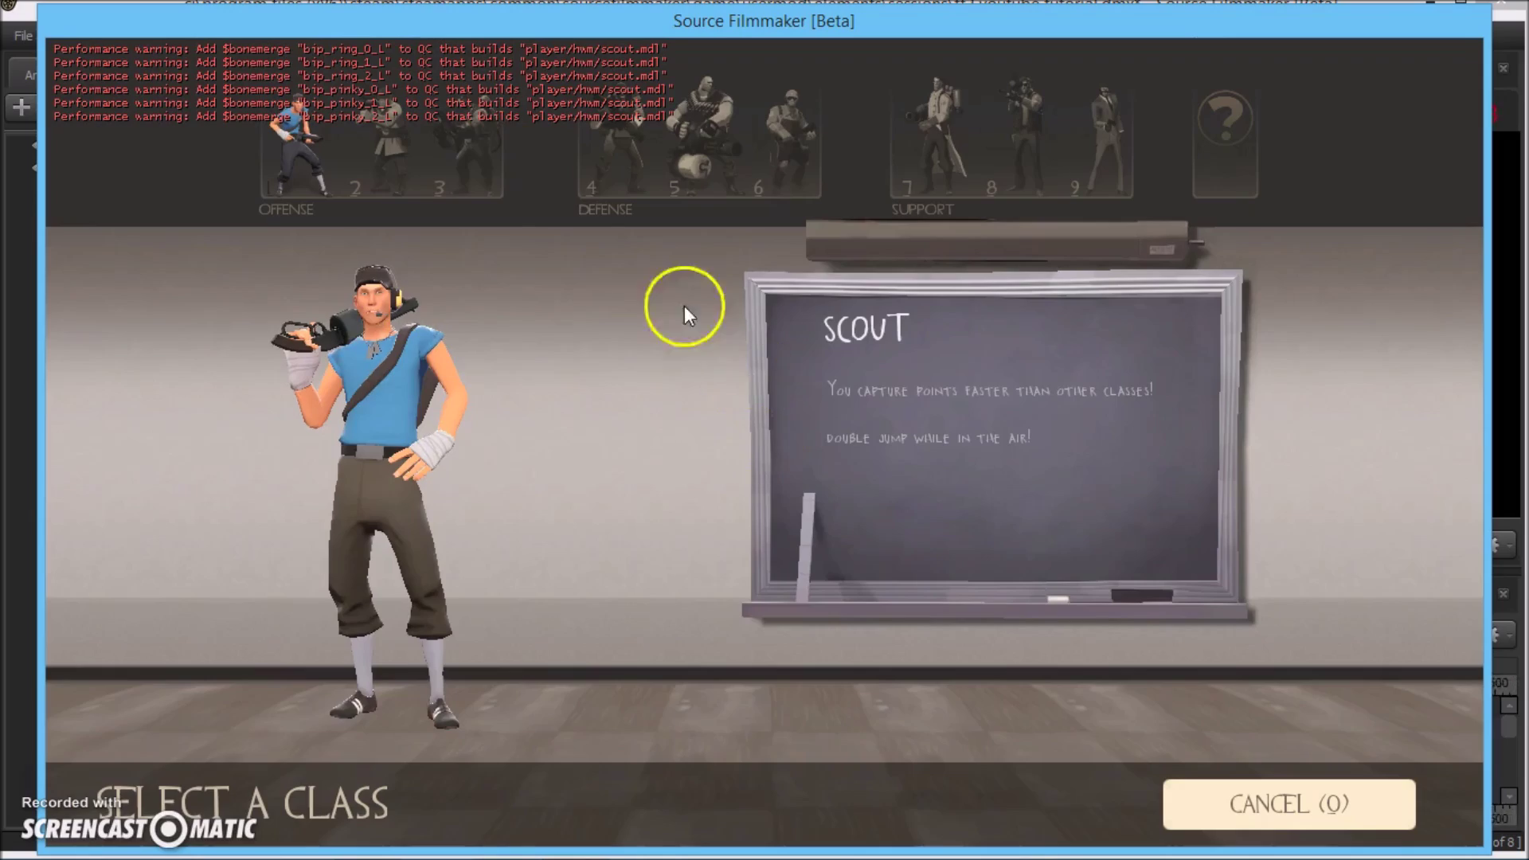
{"action": "mouse_move", "coordinate": [457, 145]}
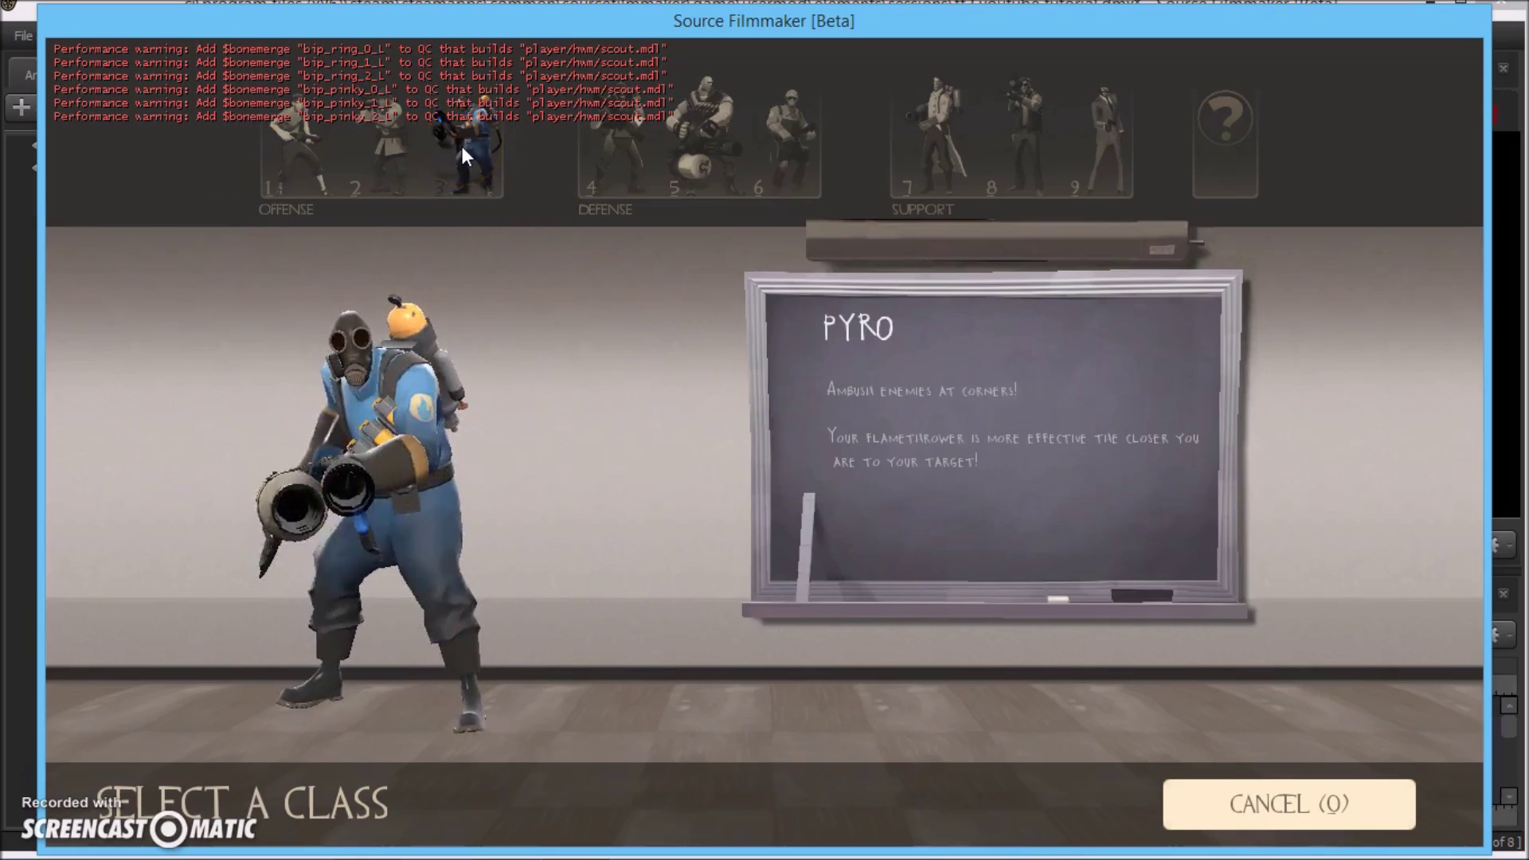
{"action": "left_click", "coordinate": [462, 148]}
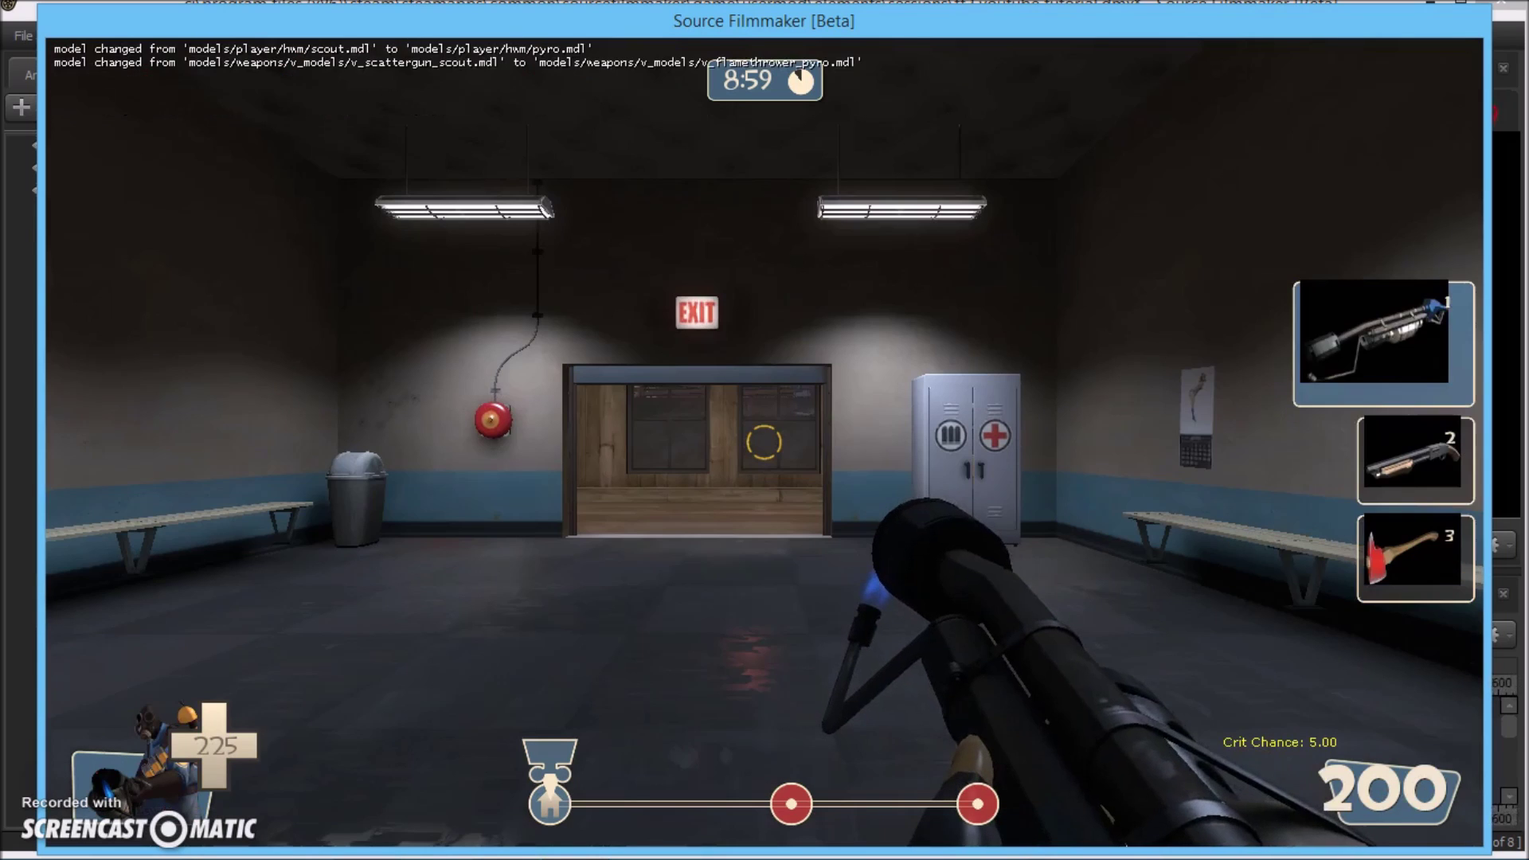
- Equip the Pyro's shotgun, fire it in the spawn room and call out the Help voice command while heading outside
{"action": "key", "text": "2"}
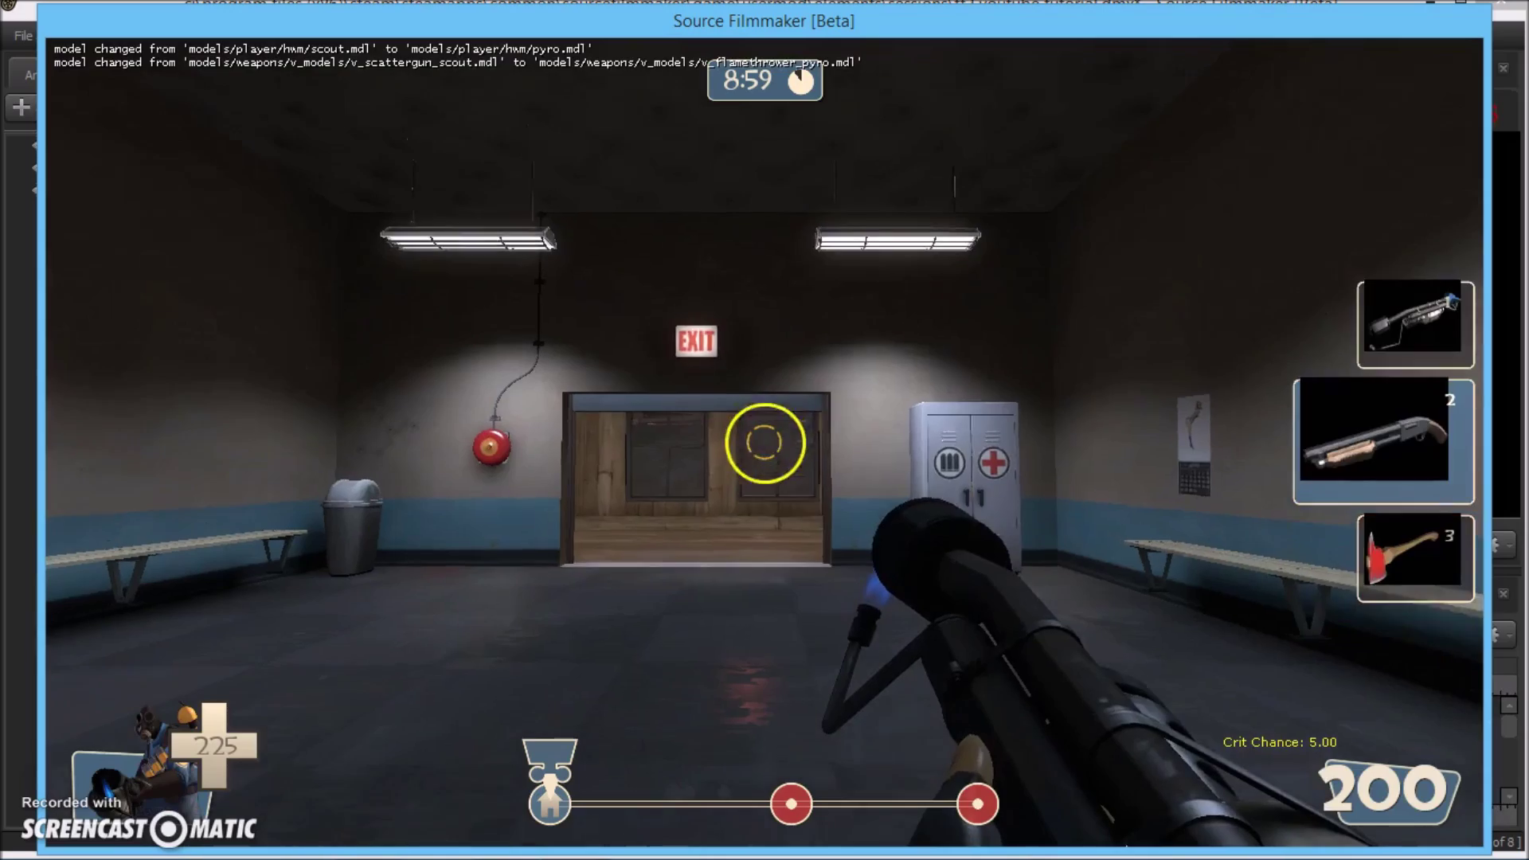
{"action": "key", "text": "s"}
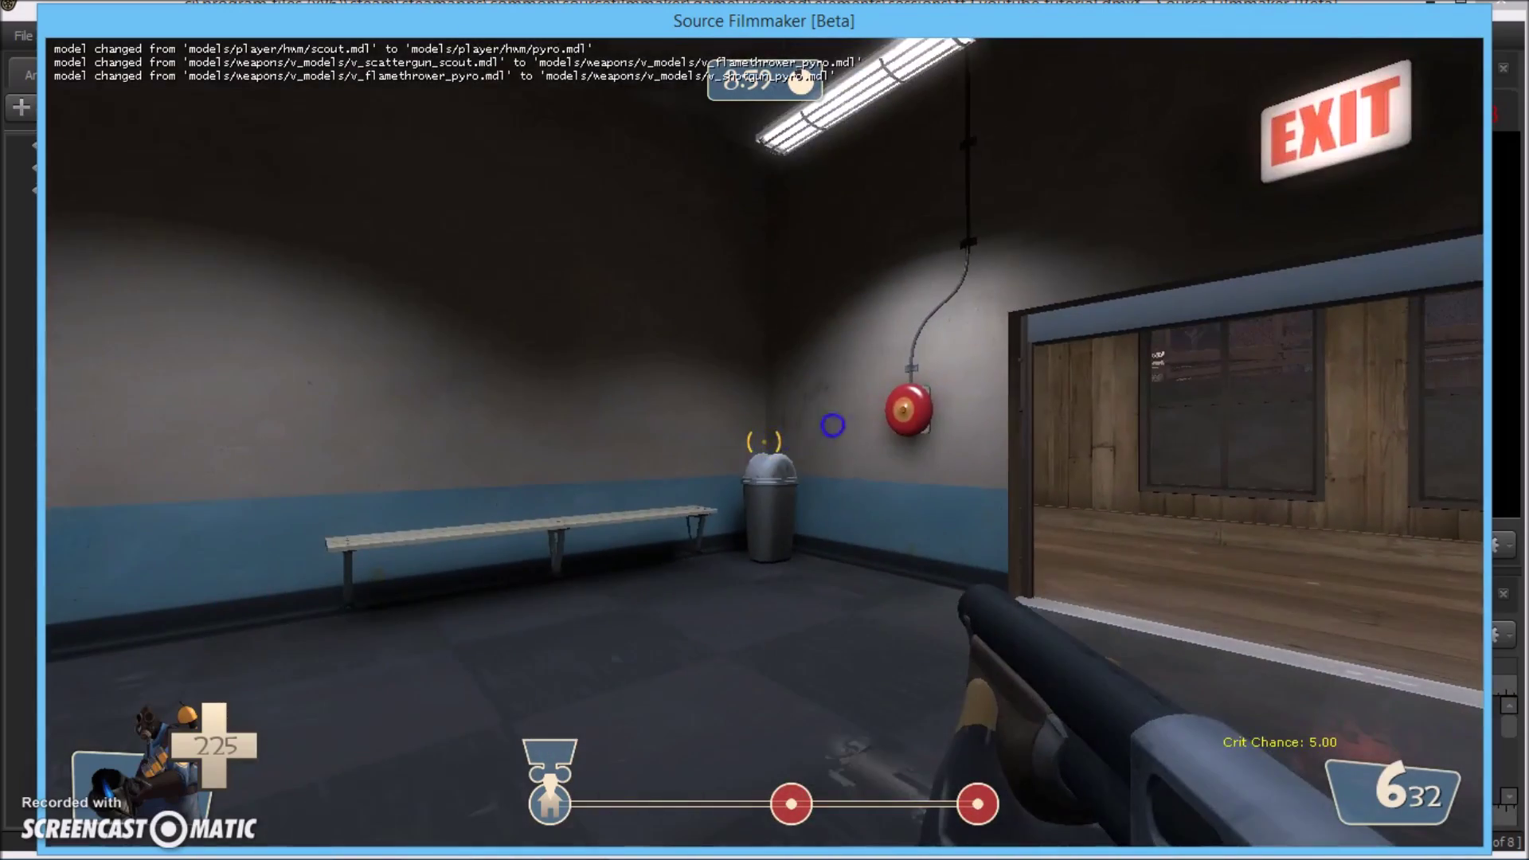
{"action": "left_click", "coordinate": [764, 440]}
{"action": "key", "text": "z"}
{"action": "key", "text": "w"}
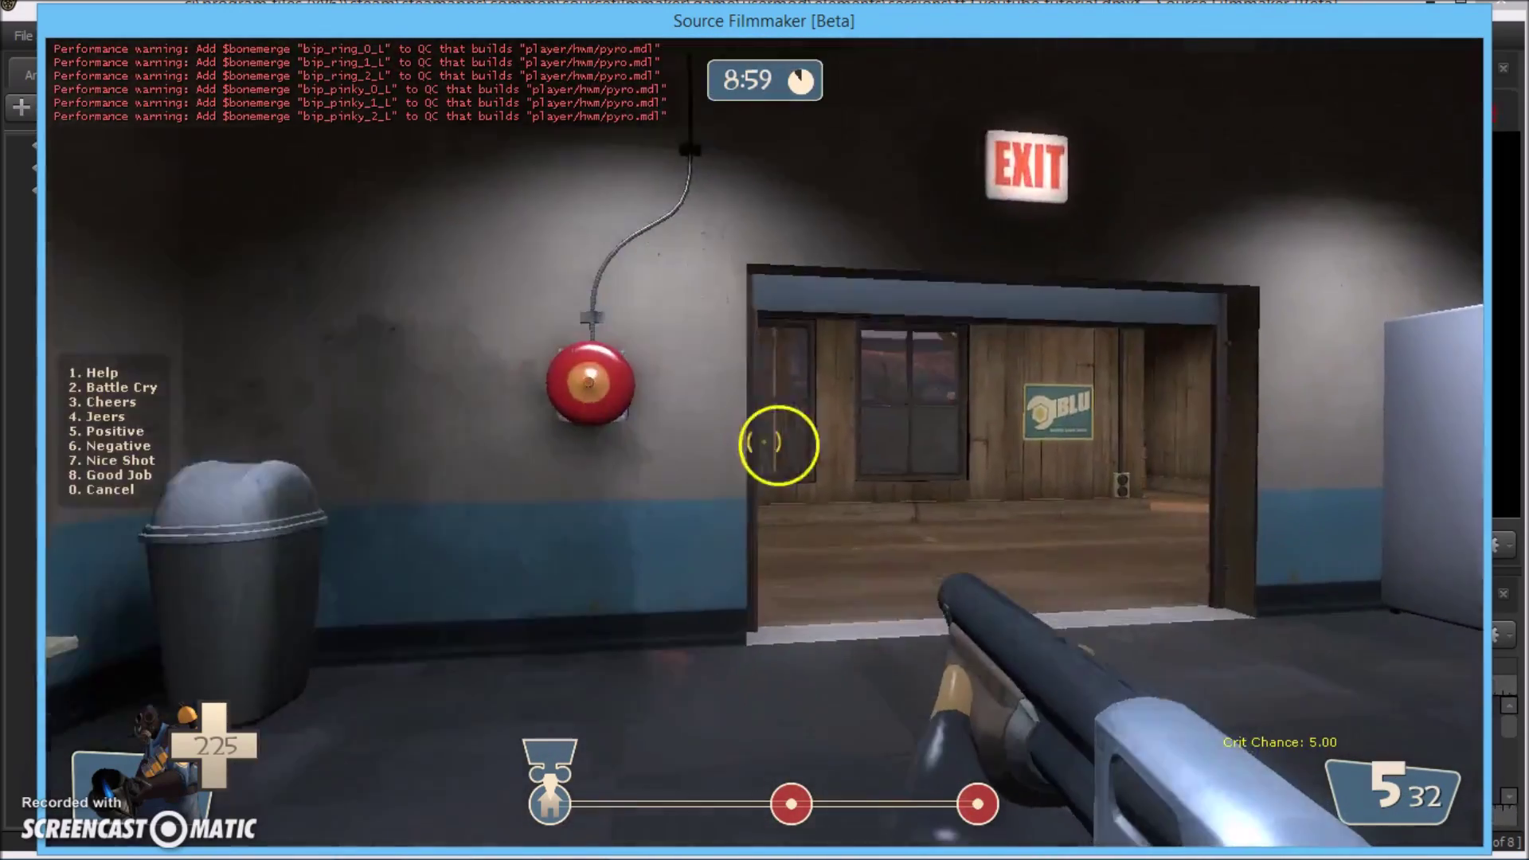
{"action": "key", "text": "1"}
{"action": "left_click", "coordinate": [745, 444]}
- Switch to the flamethrower, walk out onto the covered porch and fire a burst of flames
{"action": "key", "text": "1"}
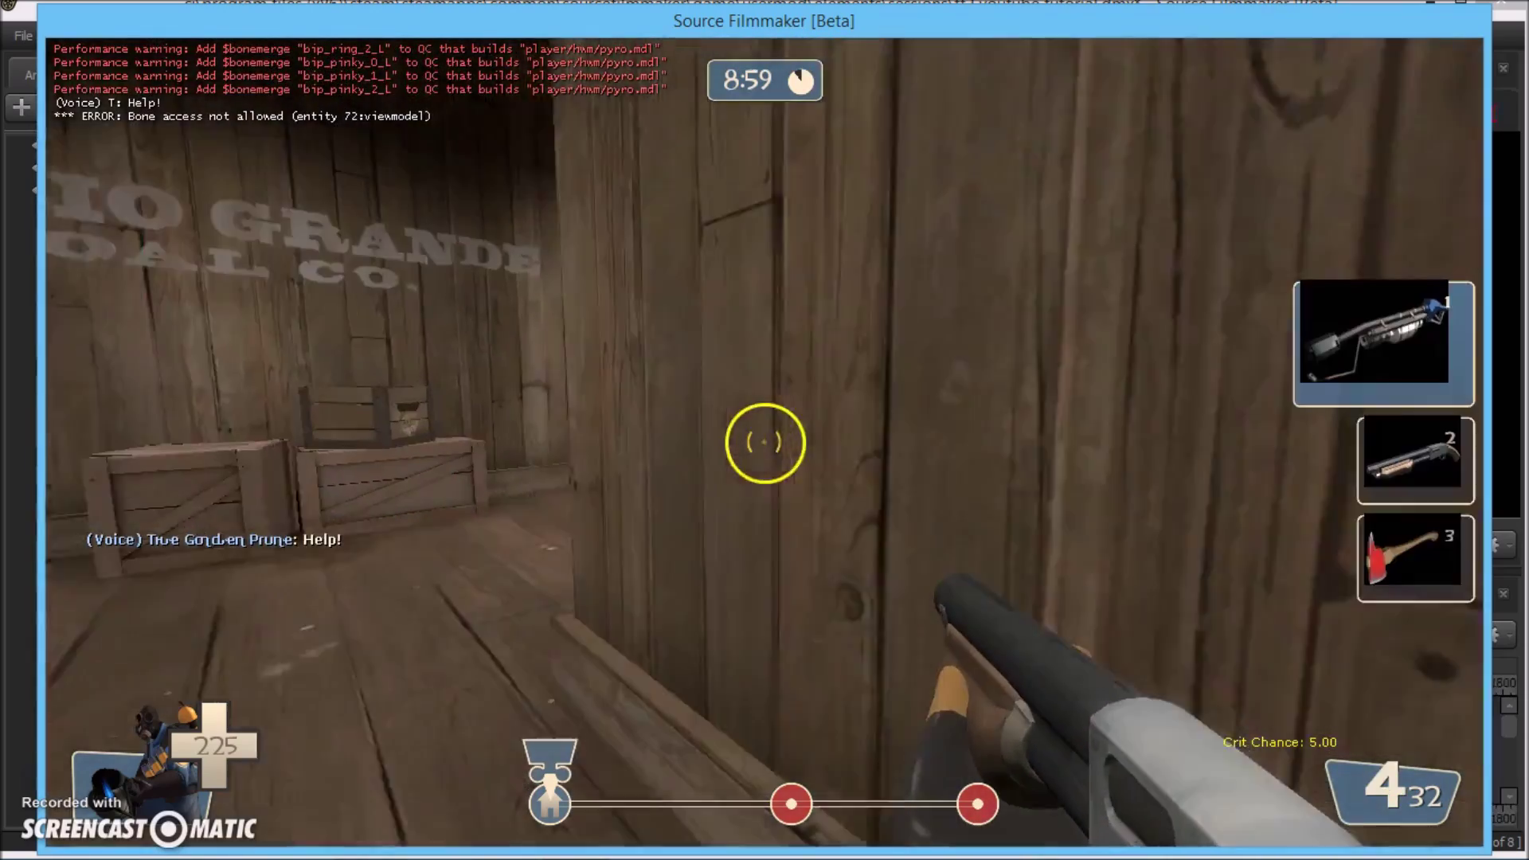
{"action": "key", "text": "w"}
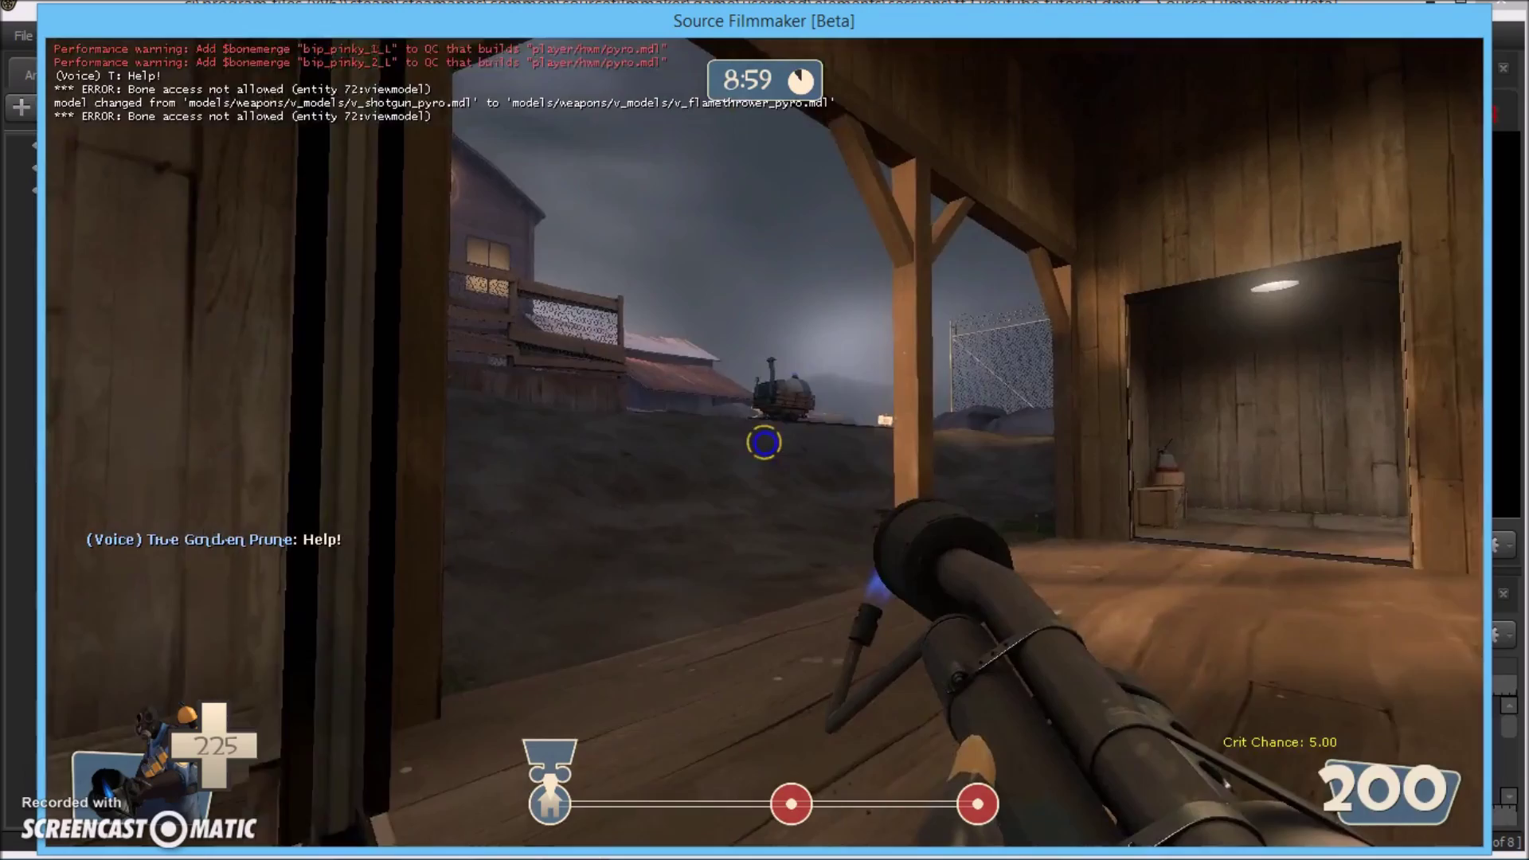
{"action": "left_click_drag", "start_coordinate": [764, 443], "coordinate": [764, 443]}
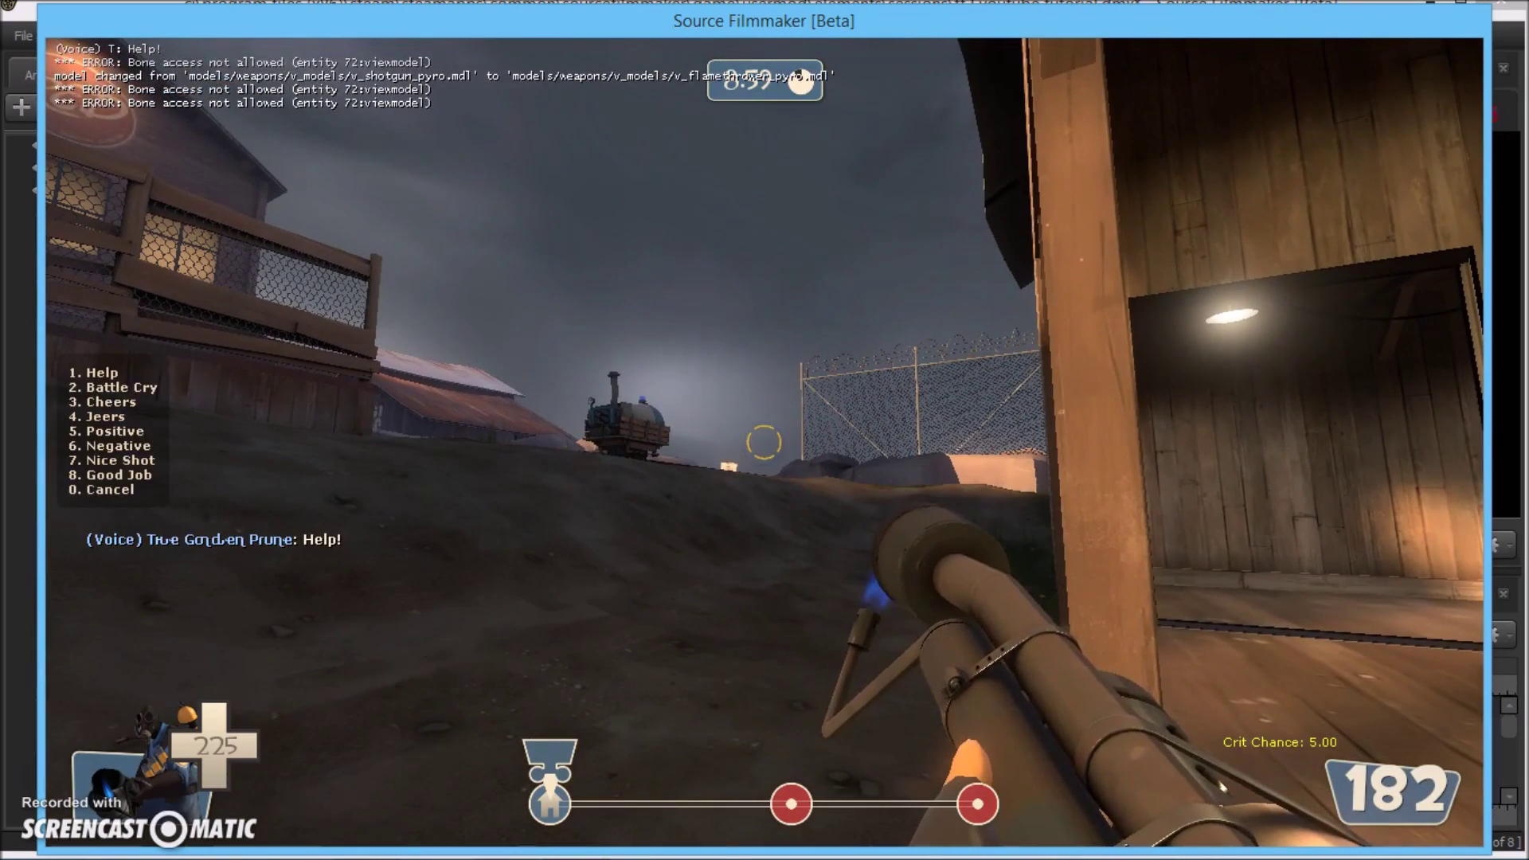
- Switch back to the shotgun and shoot at the BLU building's front until the magazine is empty
{"action": "key", "text": "2"}
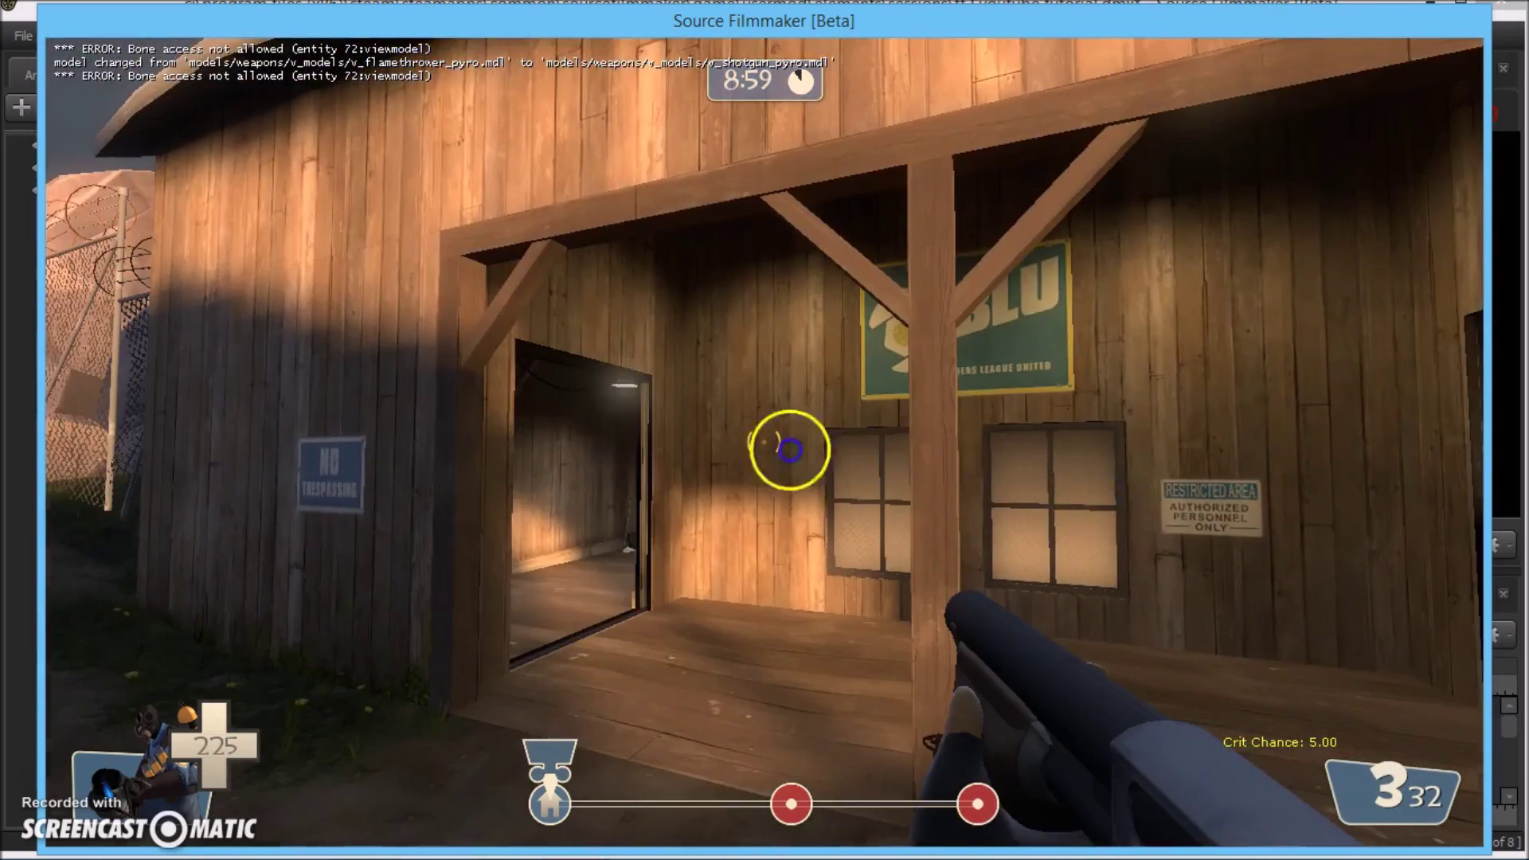
{"action": "key", "text": "w"}
{"action": "left_click", "coordinate": [765, 442]}
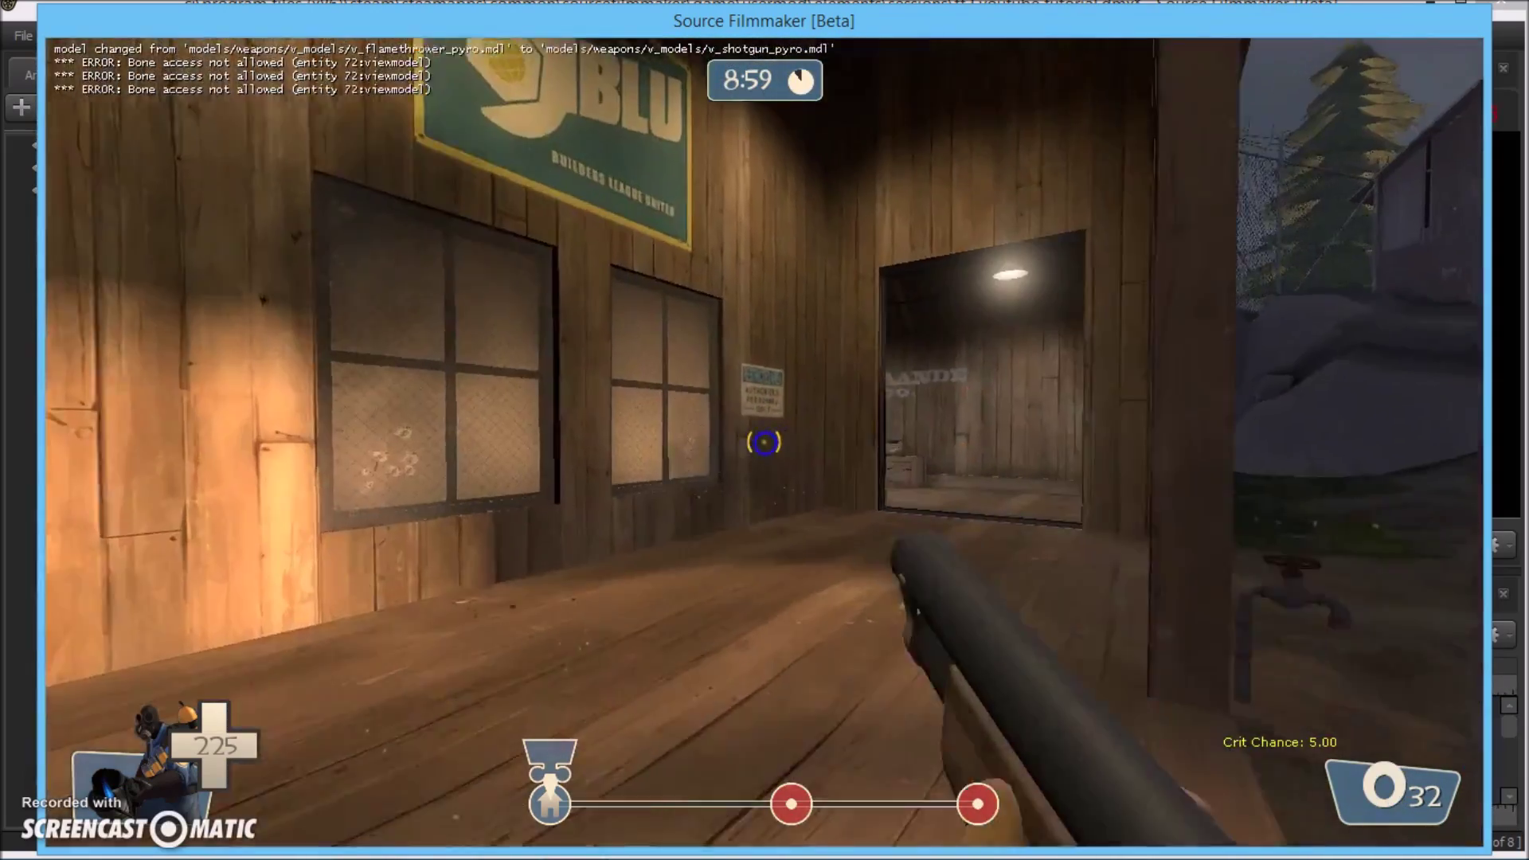
{"action": "left_click", "coordinate": [765, 442]}
{"action": "left_click", "coordinate": [765, 442]}
- Fire the flamethrower outside, walk to the train tracks, and end the game recording, dismissing the disk space notification
{"action": "key", "text": "1"}
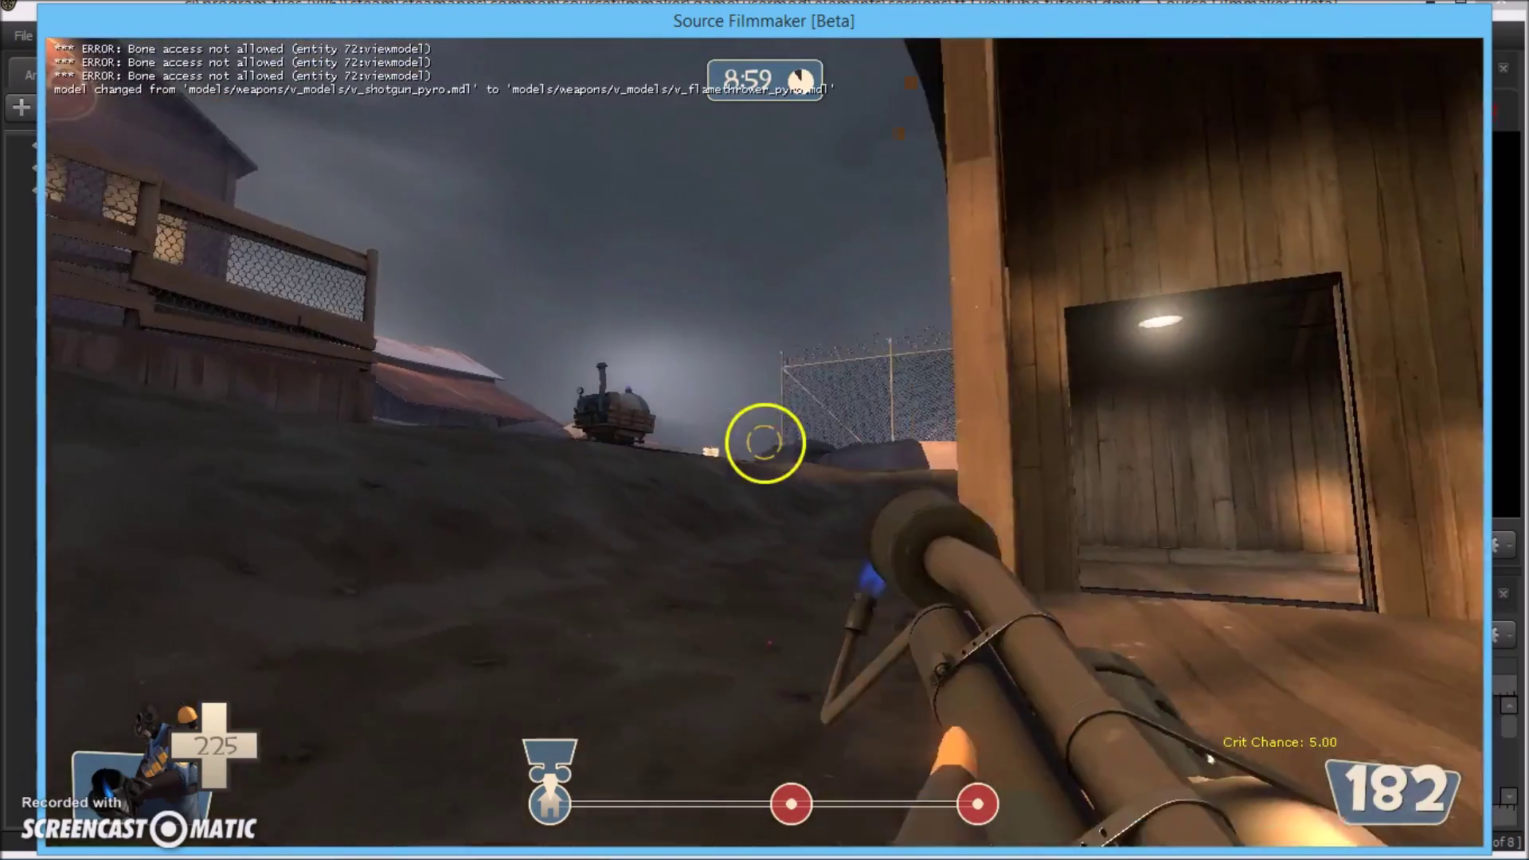
{"action": "mouse_move", "coordinate": [764, 442]}
{"action": "left_mouse_down"}
{"action": "mouse_move", "coordinate": [720, 447]}
{"action": "mouse_move", "coordinate": [765, 442]}
{"action": "left_mouse_up"}
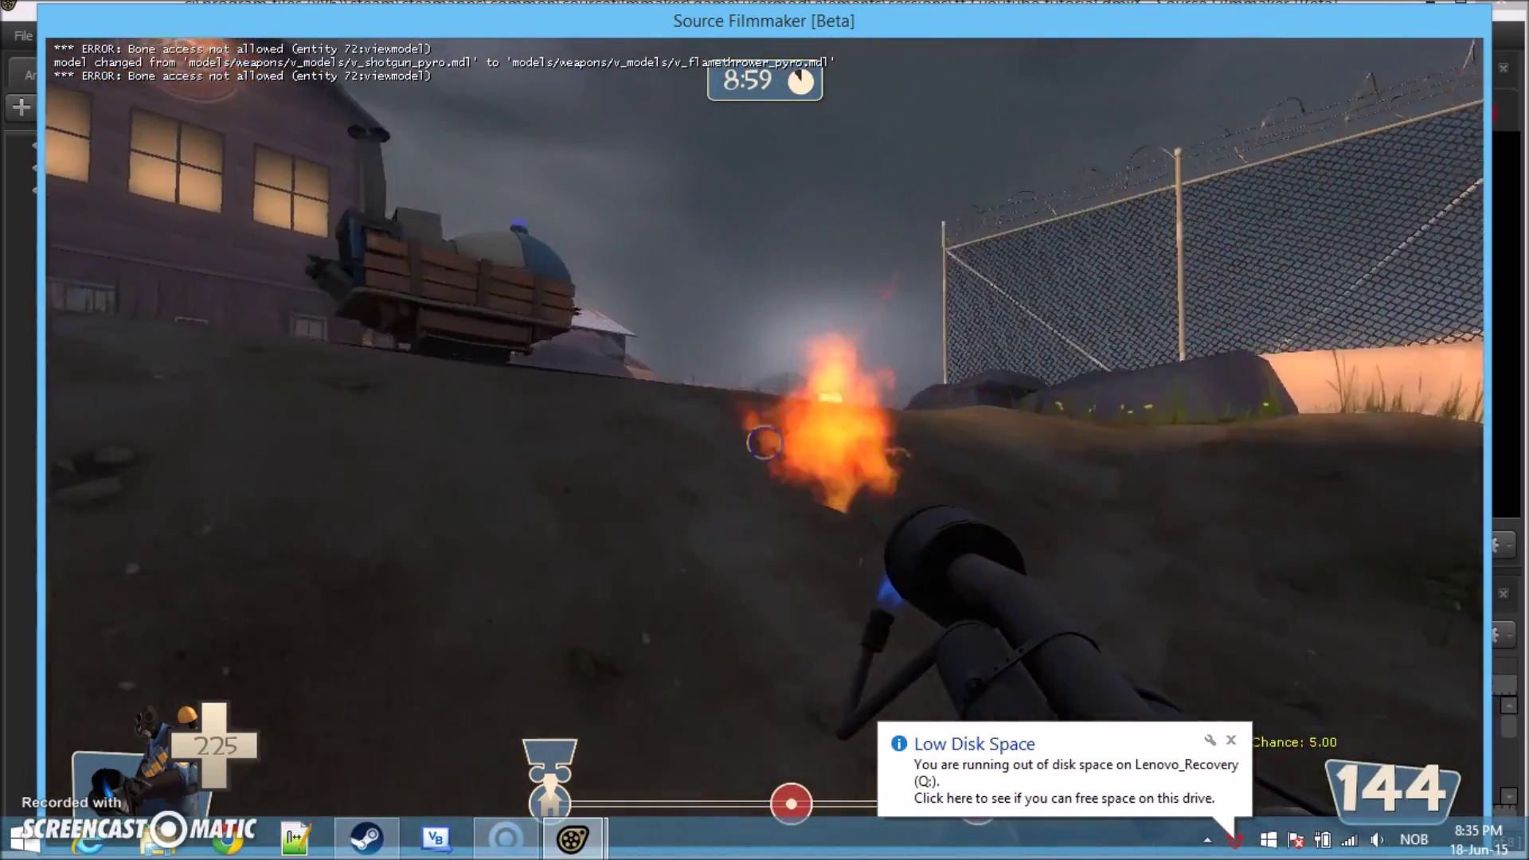
{"action": "key", "text": "w"}
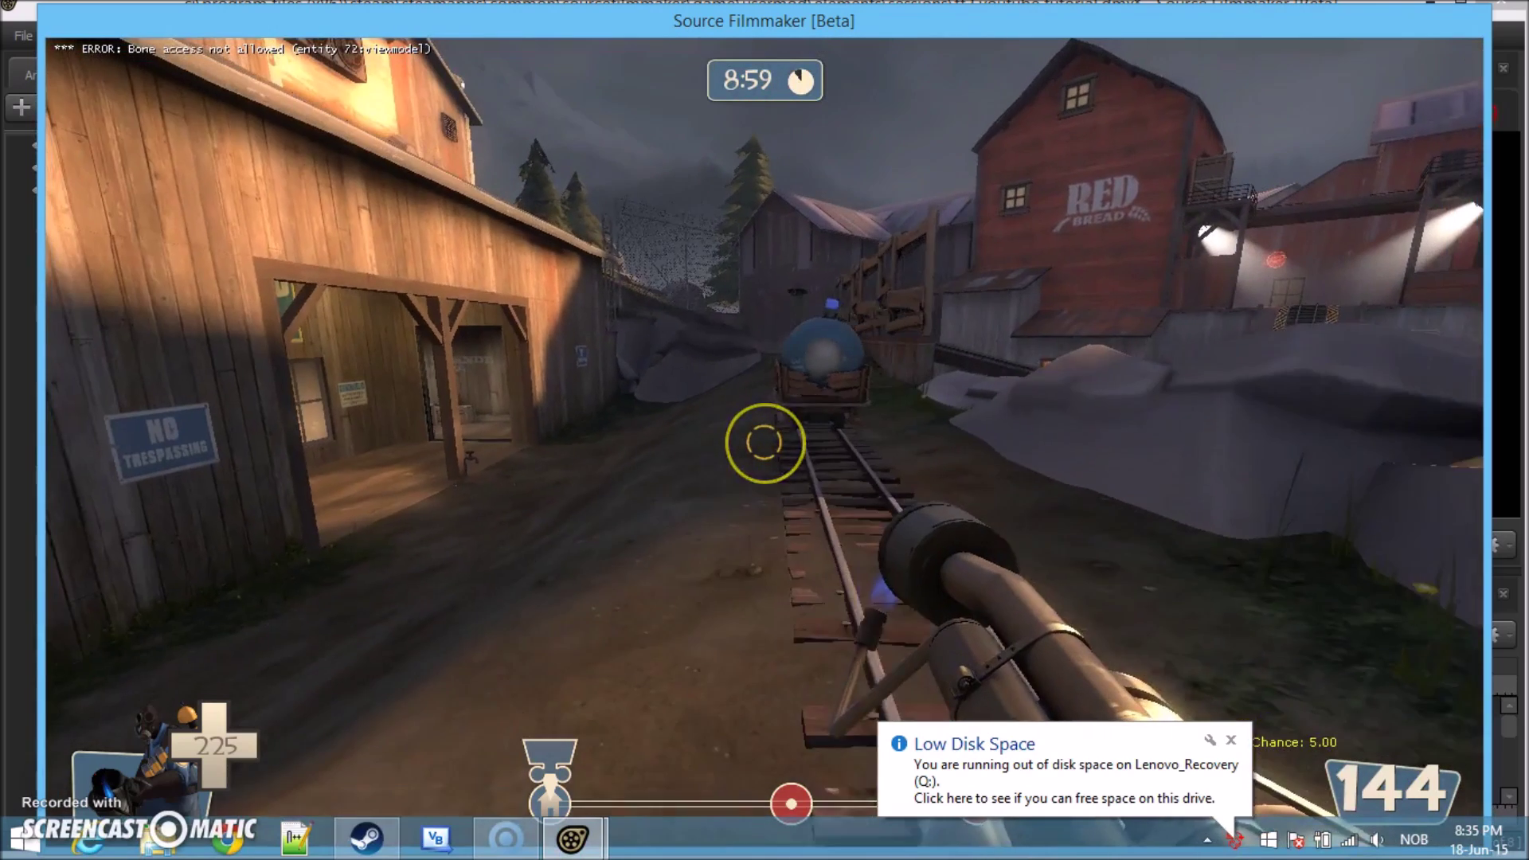
{"action": "key", "text": "Escape"}
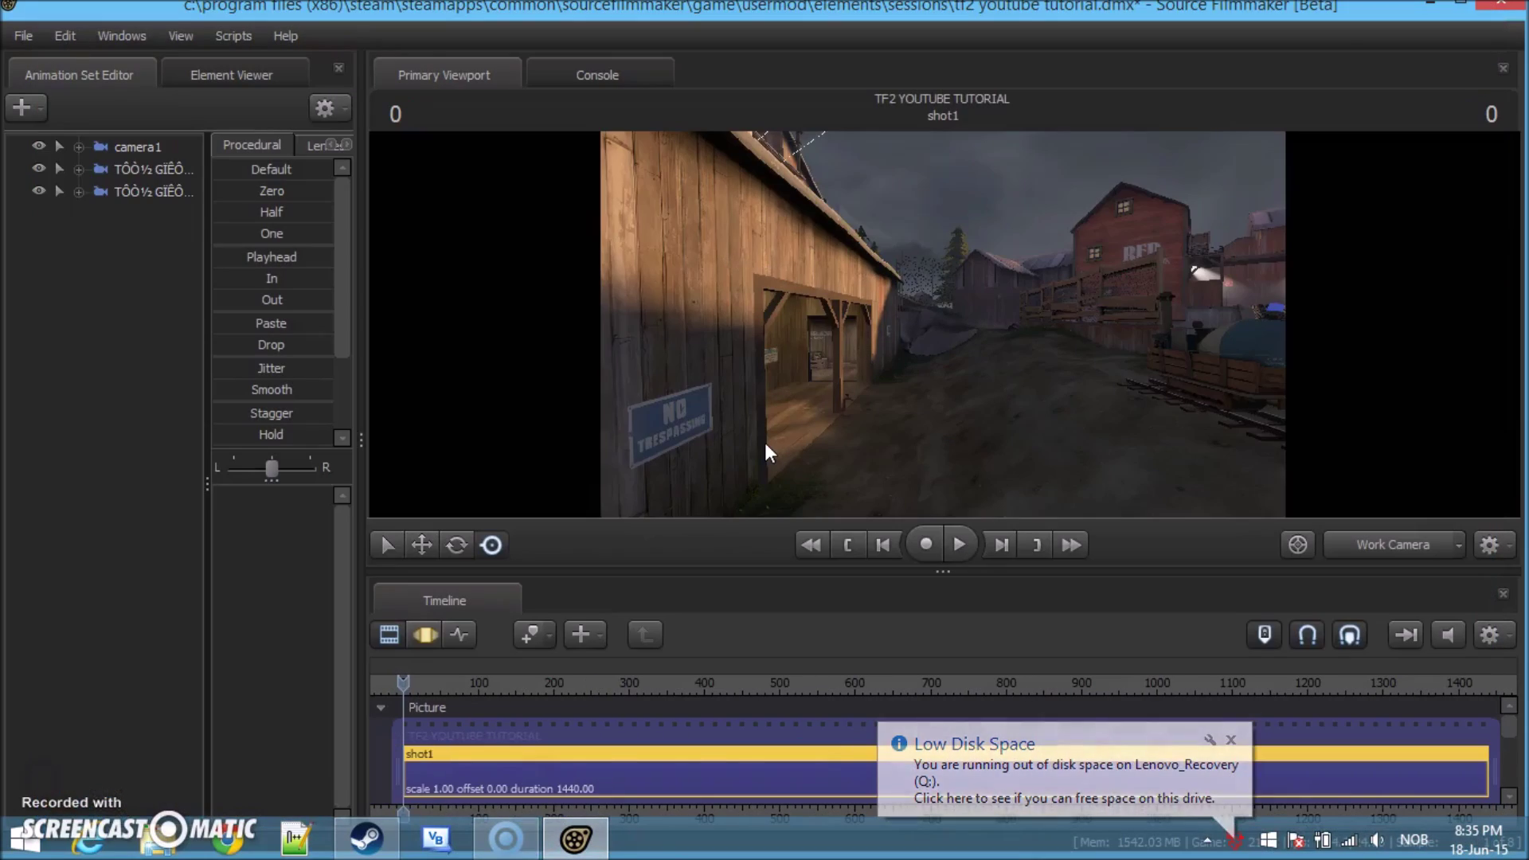
{"action": "left_click", "coordinate": [1231, 742]}
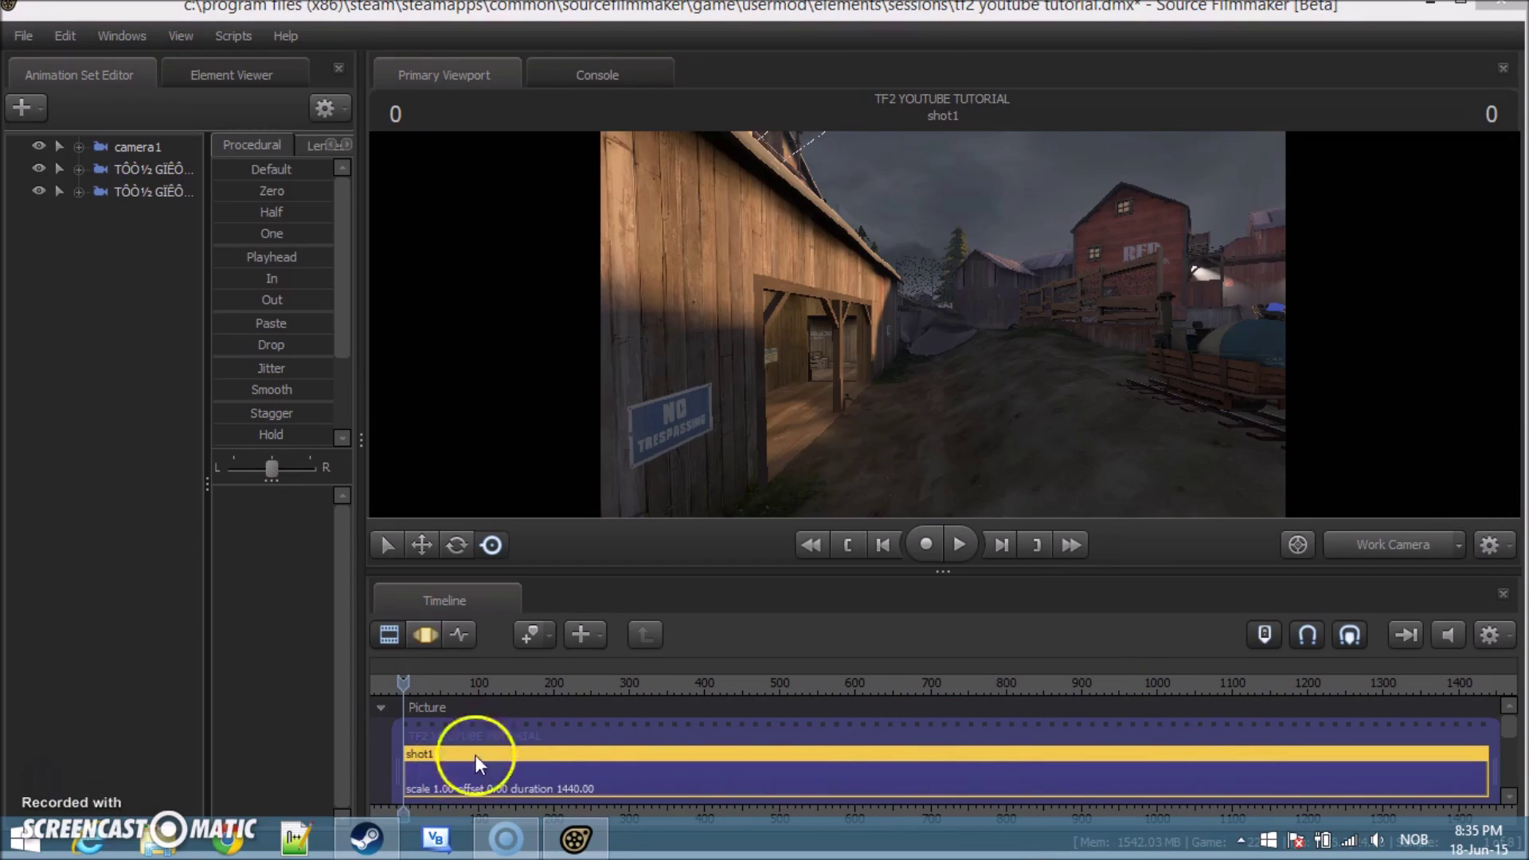
- Play back the recorded gameplay through the Work Camera and pause at frame 782 with the Pyro outside
{"action": "left_click", "coordinate": [960, 546]}
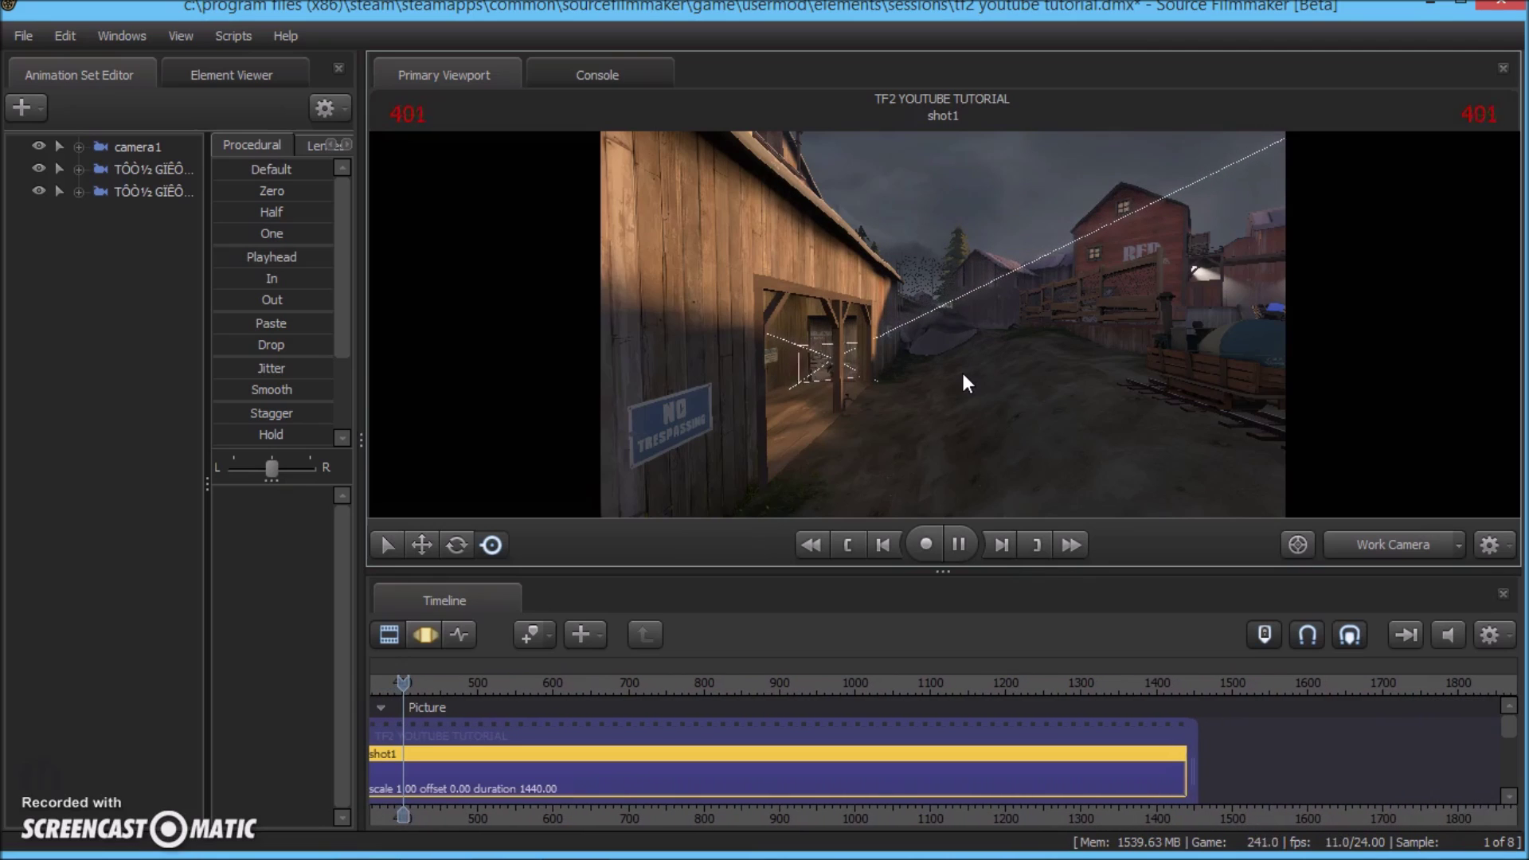
{"action": "mouse_move", "coordinate": [932, 376]}
{"action": "left_mouse_down"}
{"action": "mouse_move", "coordinate": [895, 384]}
{"action": "mouse_move", "coordinate": [910, 409]}
{"action": "left_mouse_up"}
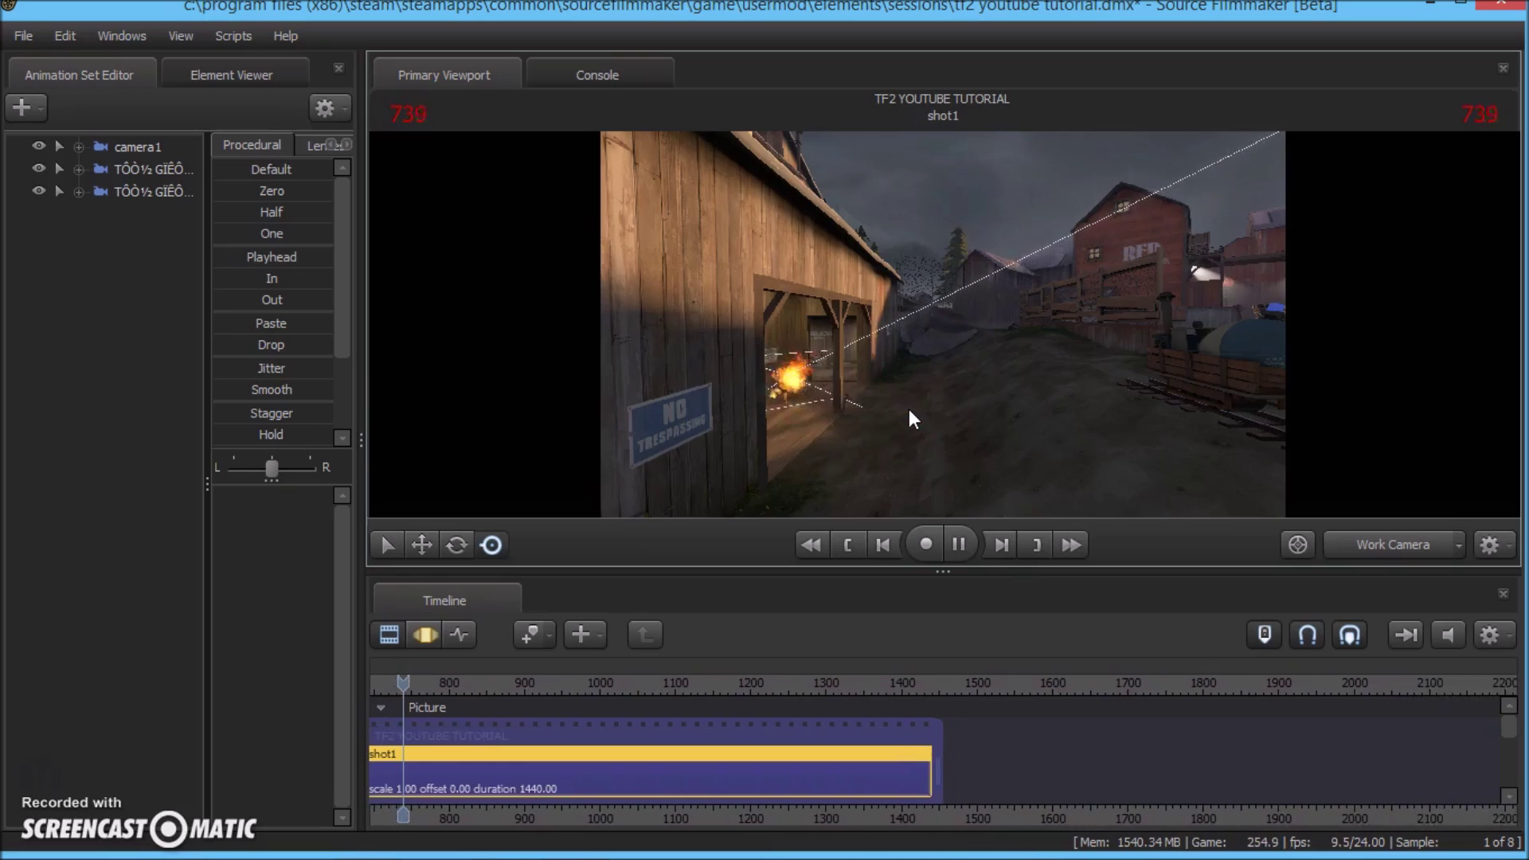
{"action": "left_click", "coordinate": [959, 545]}
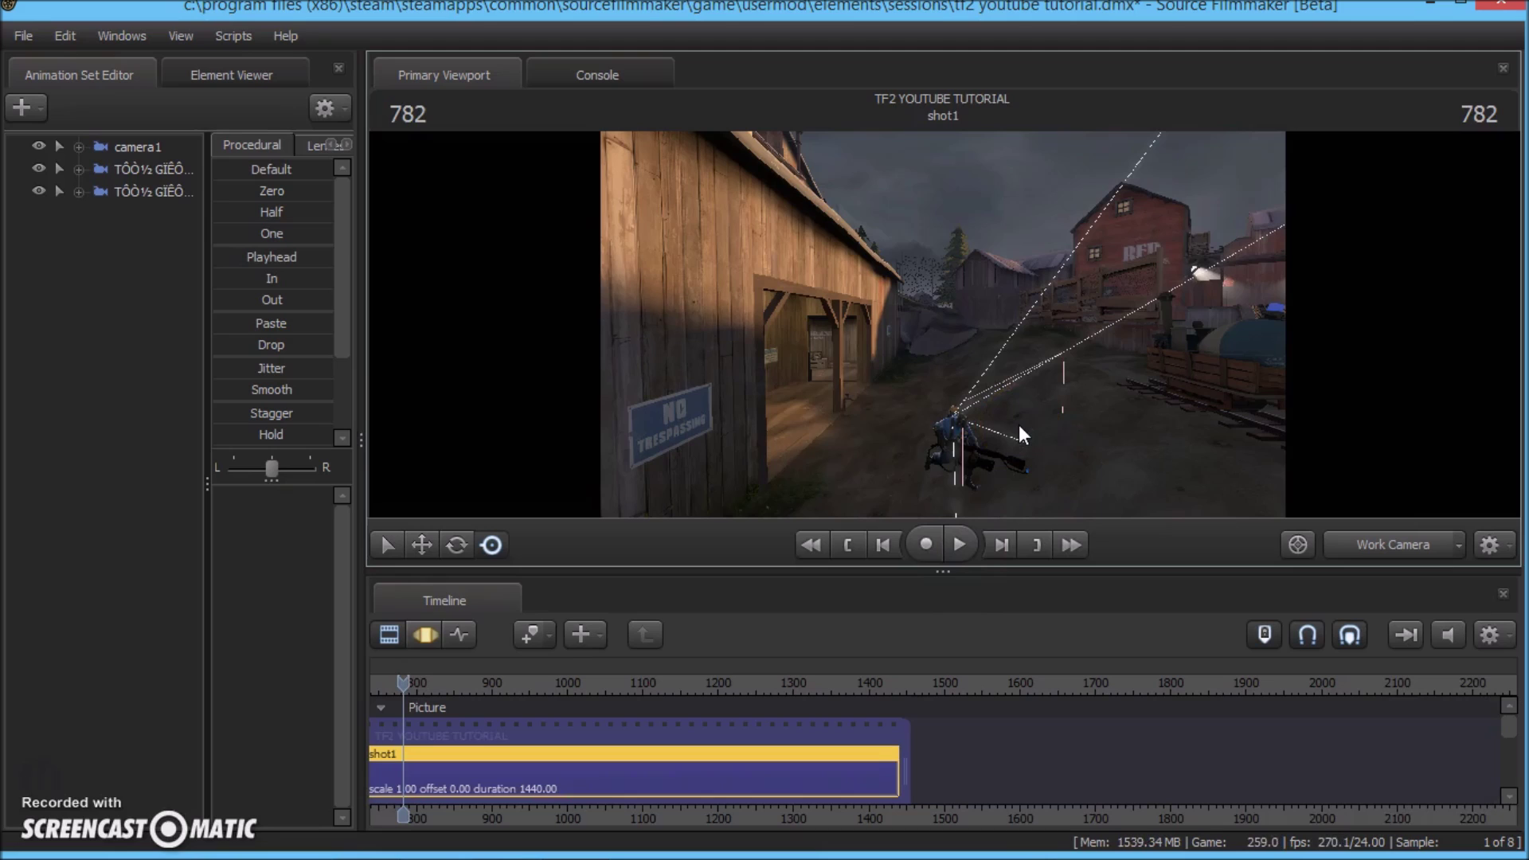
- Change the shot's scene camera to the recorded first-person camera2
{"action": "left_click", "coordinate": [1461, 543]}
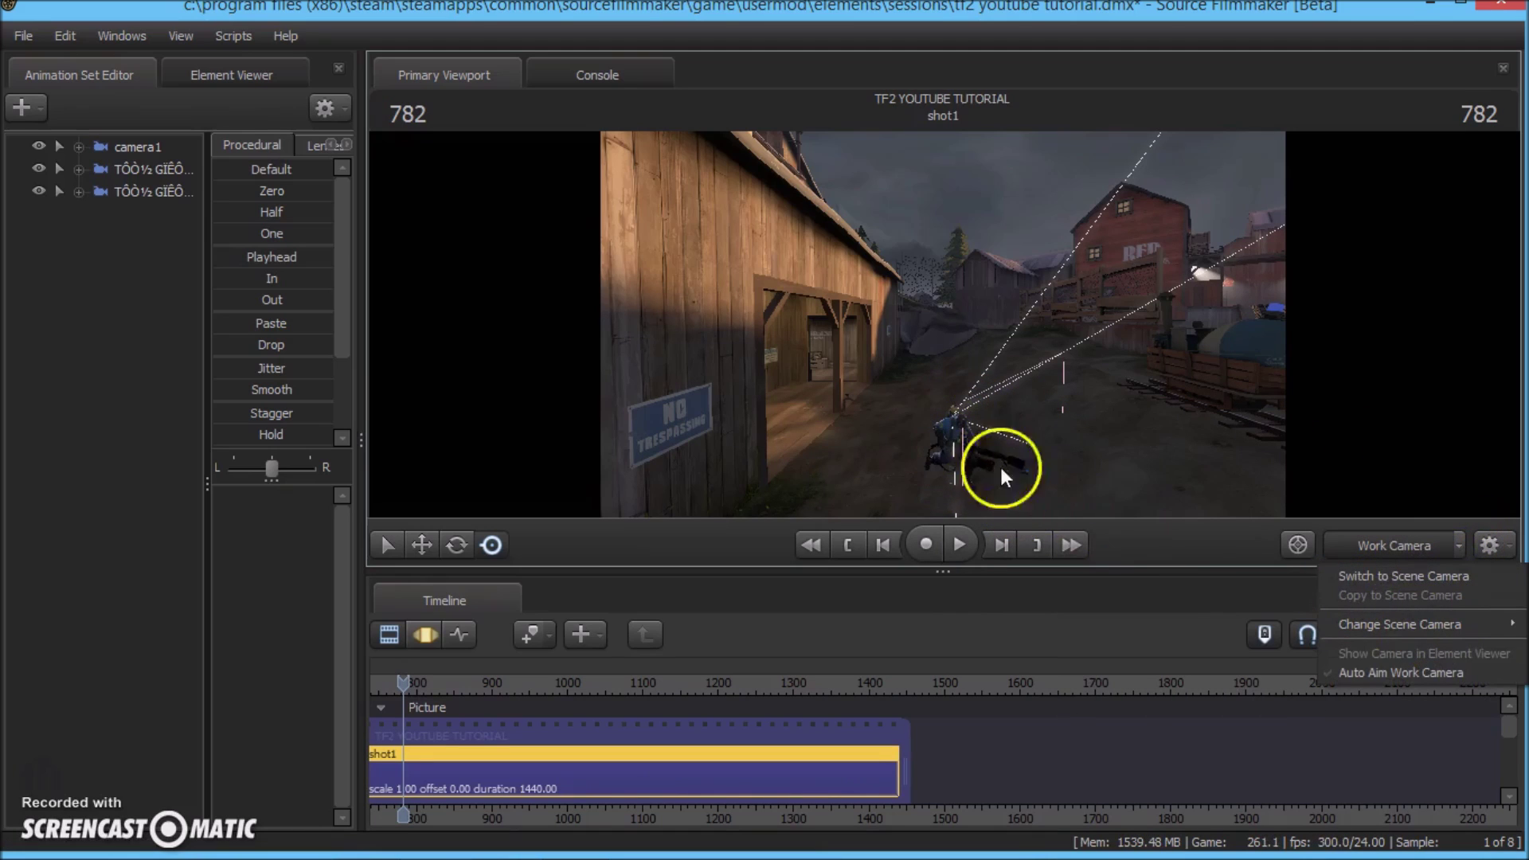
{"action": "mouse_move", "coordinate": [1454, 624]}
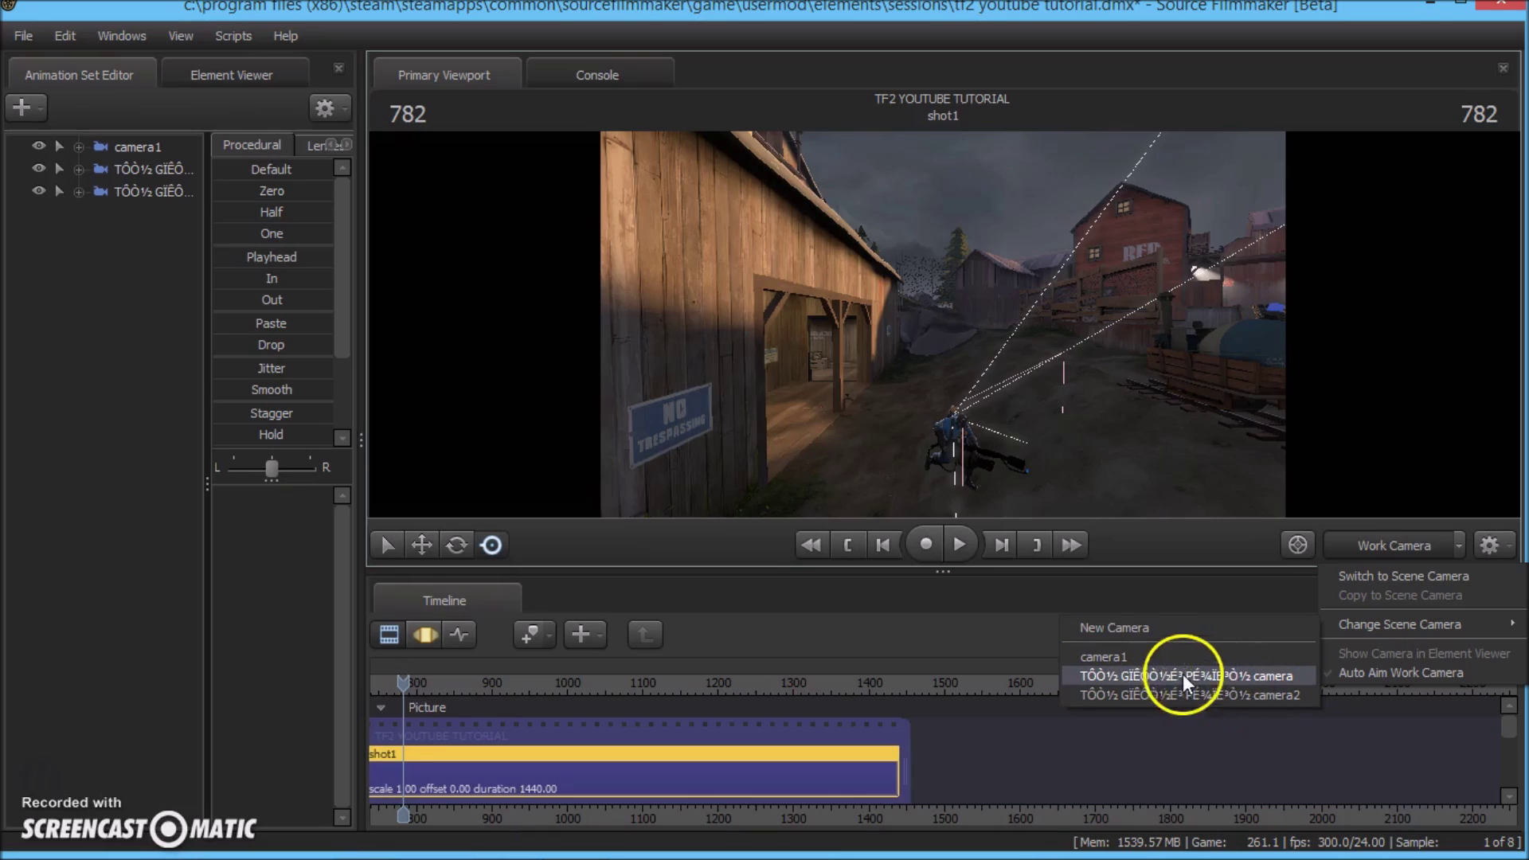
{"action": "left_click", "coordinate": [1203, 679]}
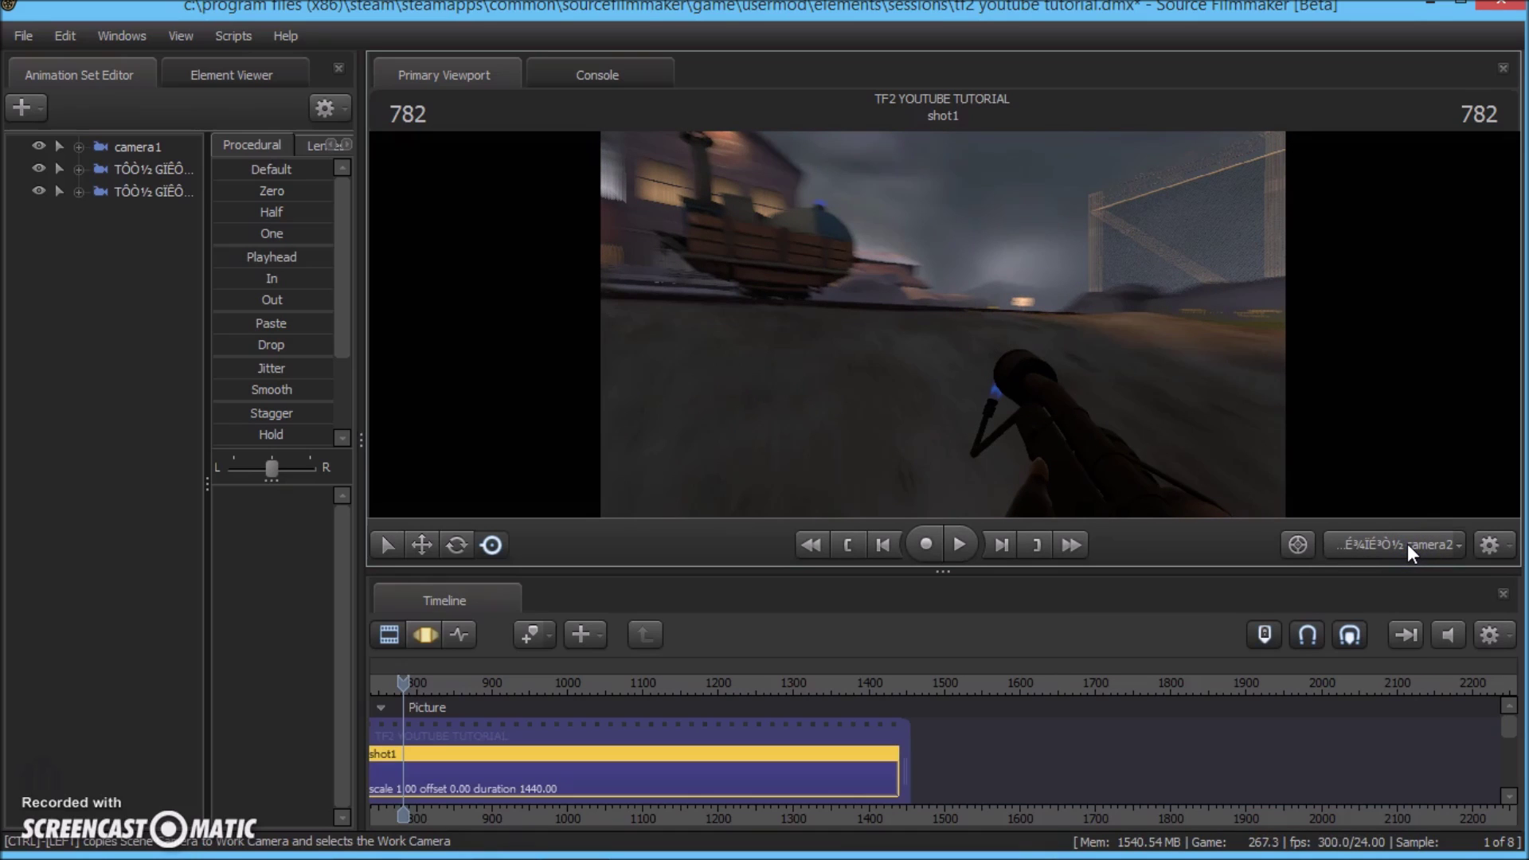
- Return the playhead to near the shot's start and play the recording through camera2 up to frame 327
{"action": "middle_click_drag", "start_coordinate": [757, 727], "coordinate": [1331, 720]}
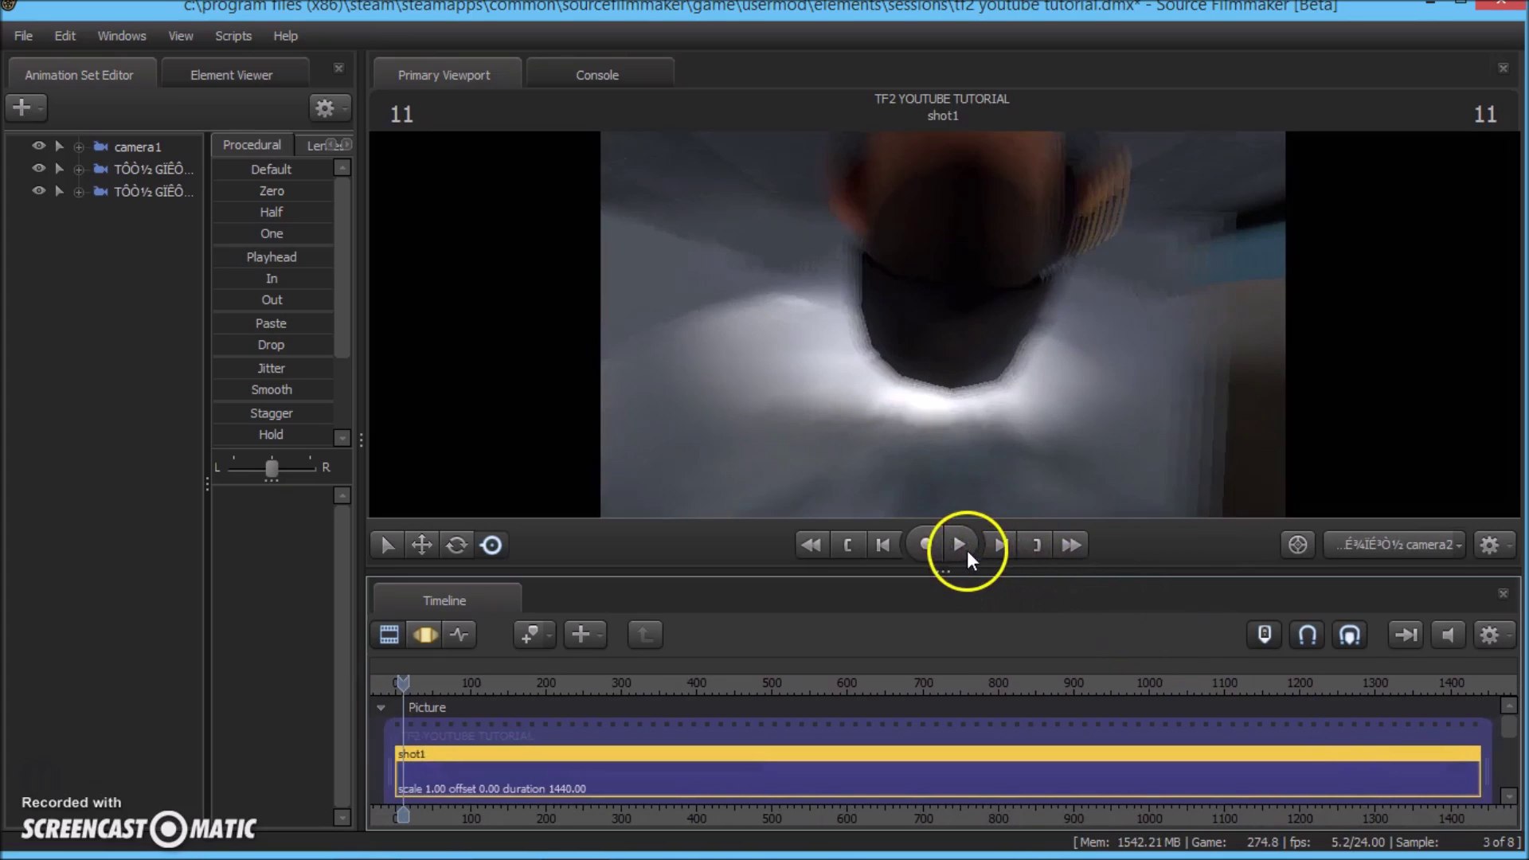
{"action": "left_click", "coordinate": [961, 547]}
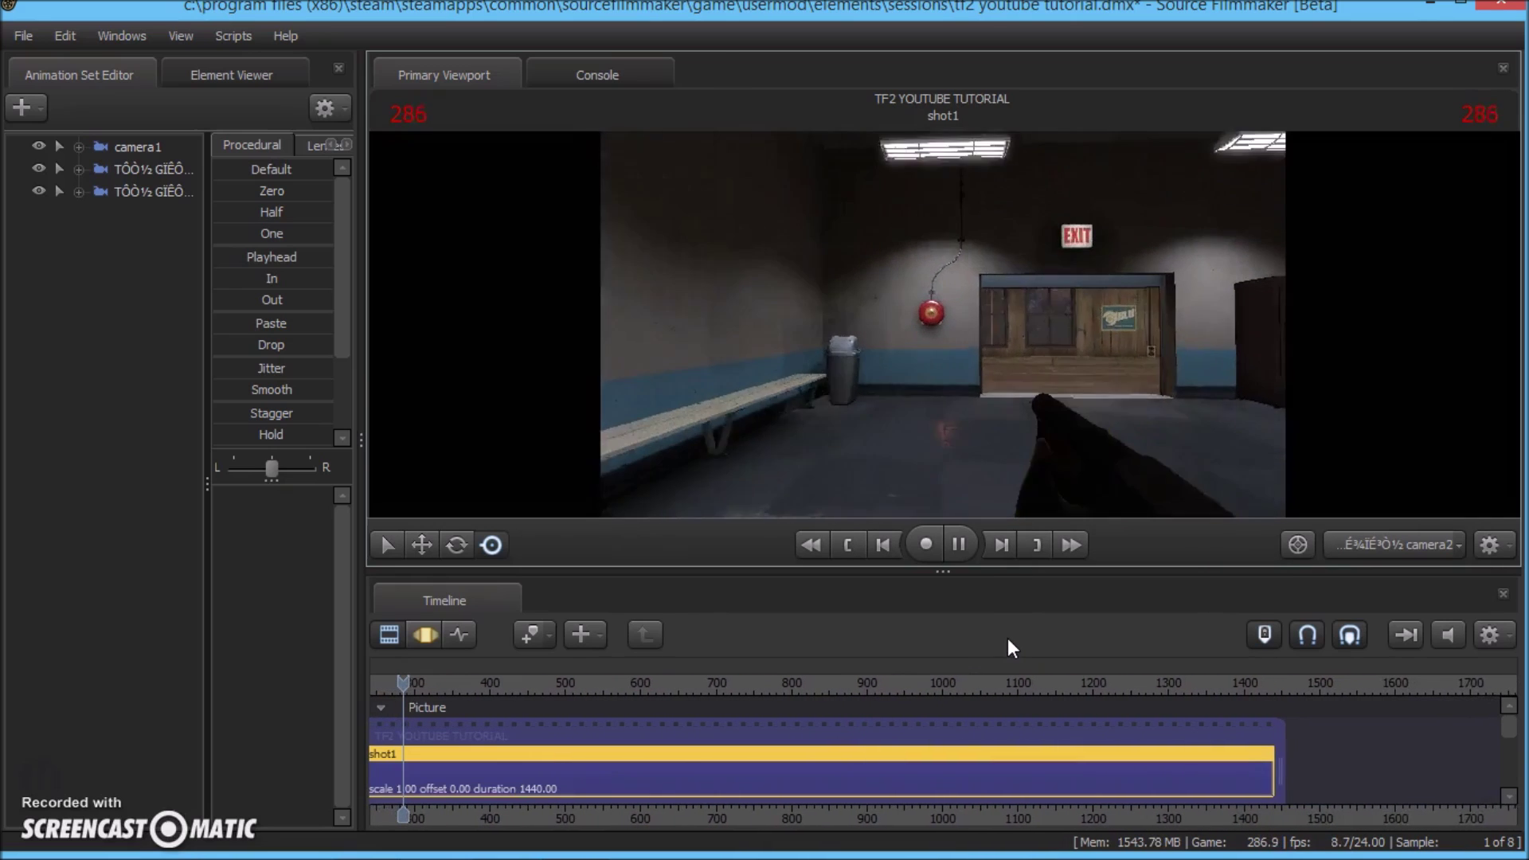
{"action": "left_click", "coordinate": [960, 544]}
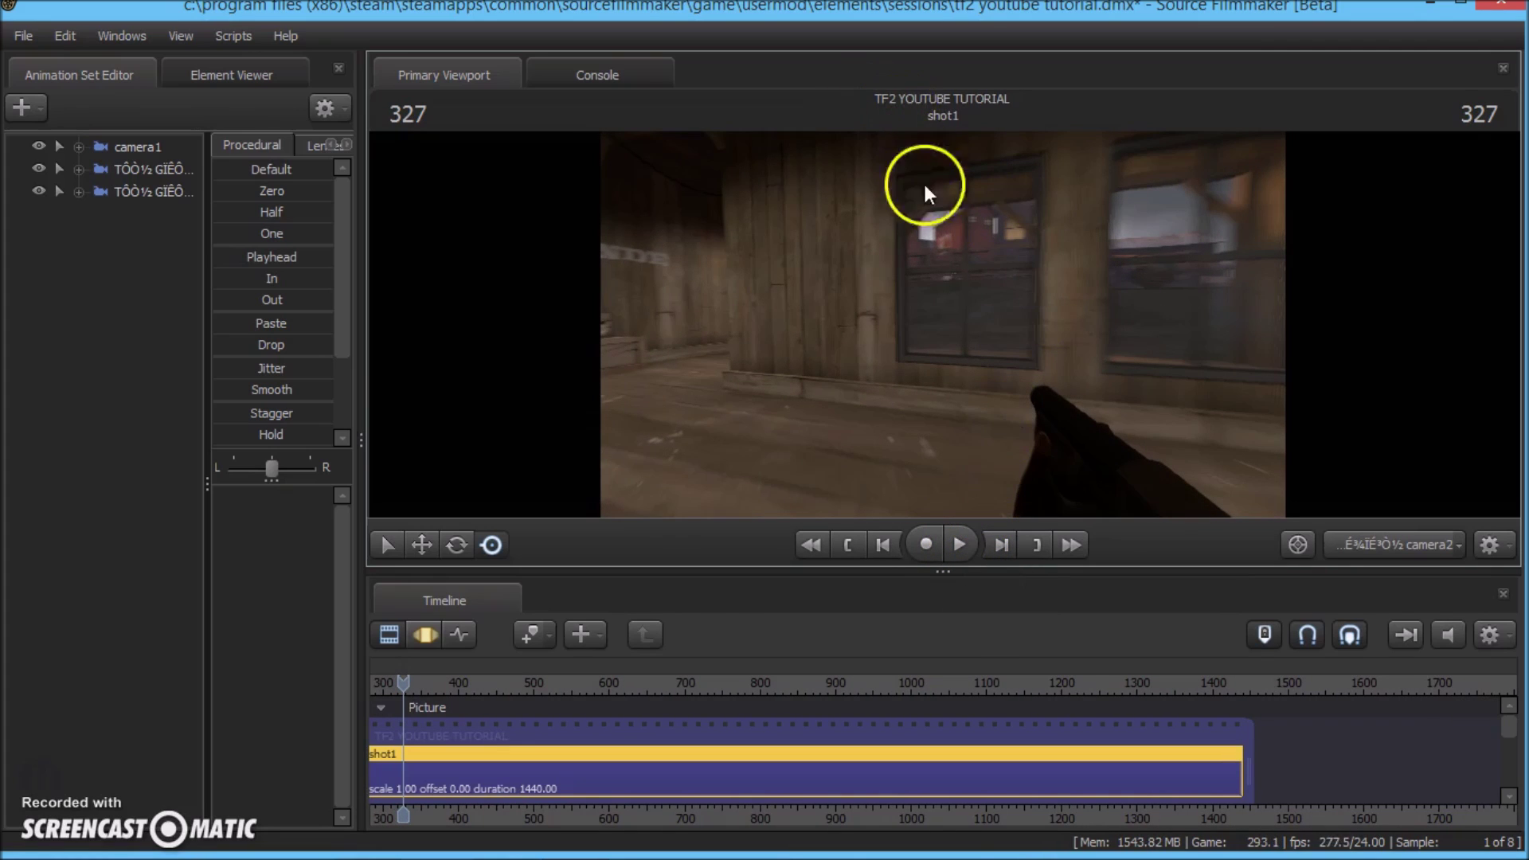
- Start another first-person game recording, change the player class to Engineer and move forward in the spawn room
{"action": "left_click", "coordinate": [924, 540]}
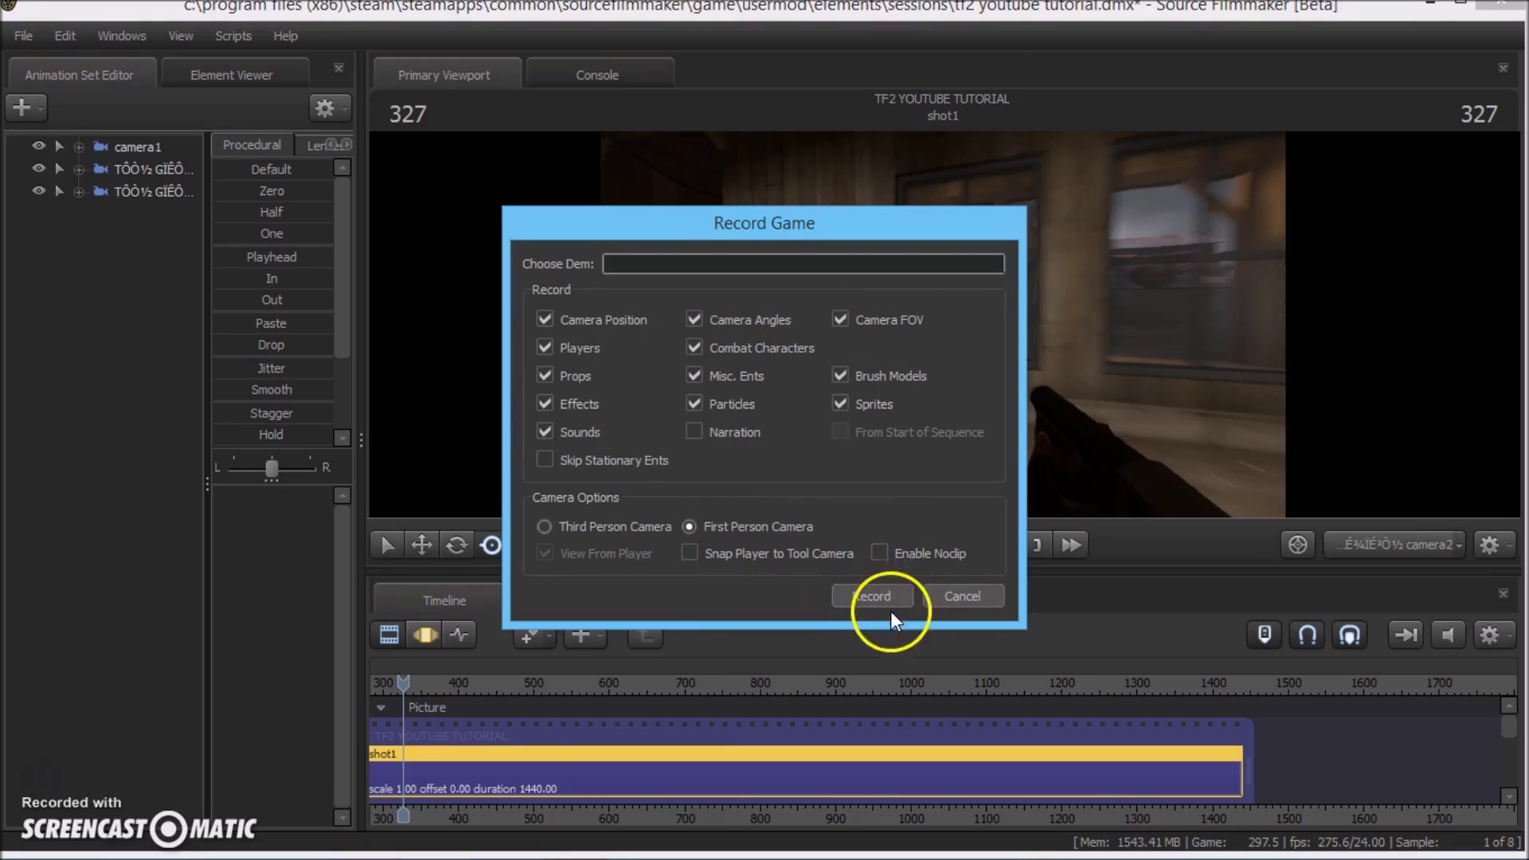
{"action": "left_click", "coordinate": [873, 595]}
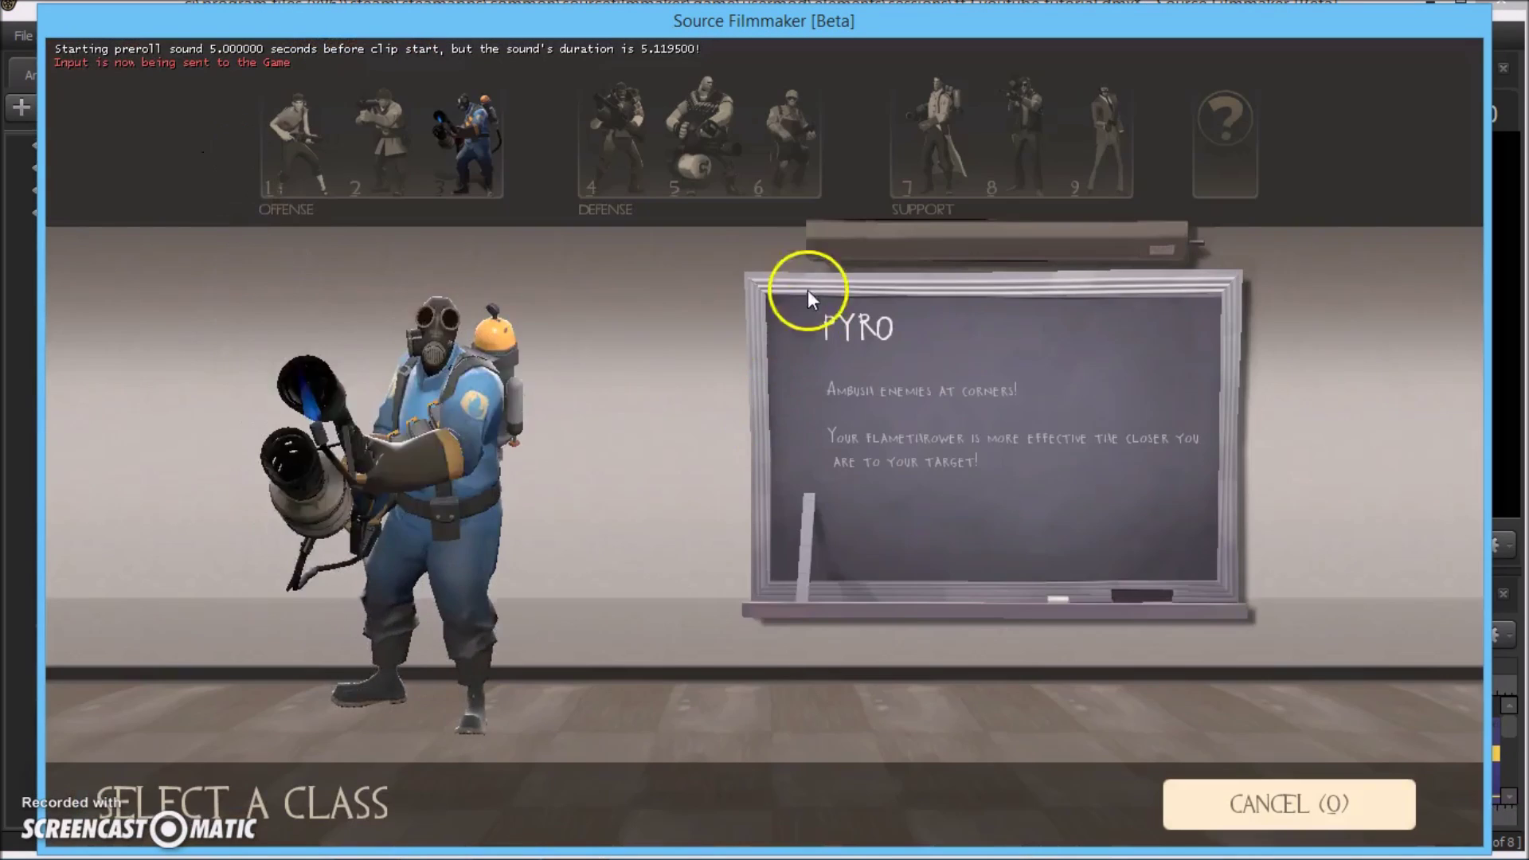
{"action": "left_click", "coordinate": [767, 146]}
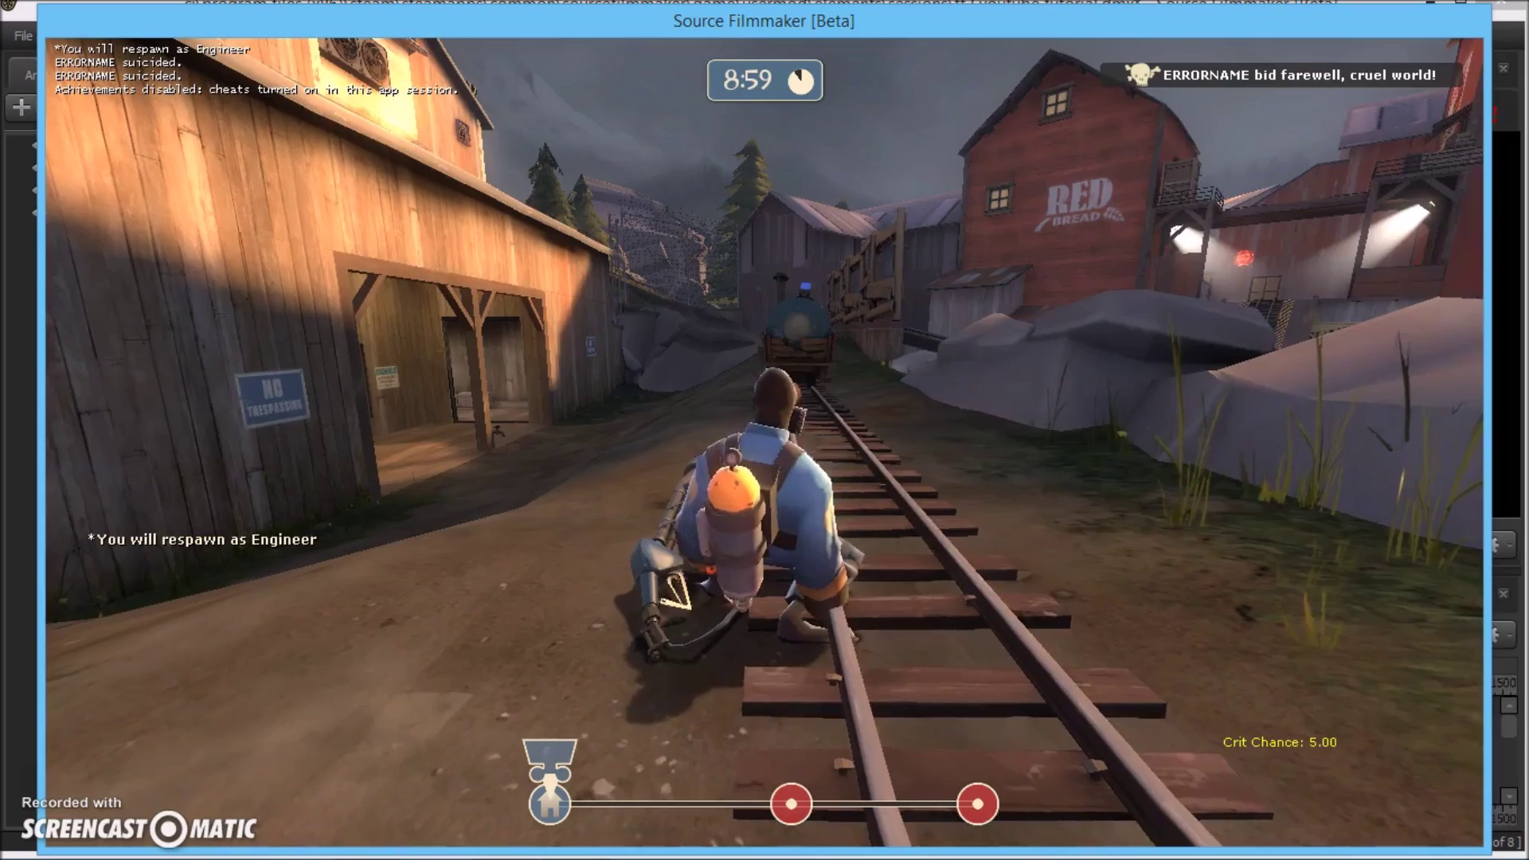
{"action": "key", "text": "w"}
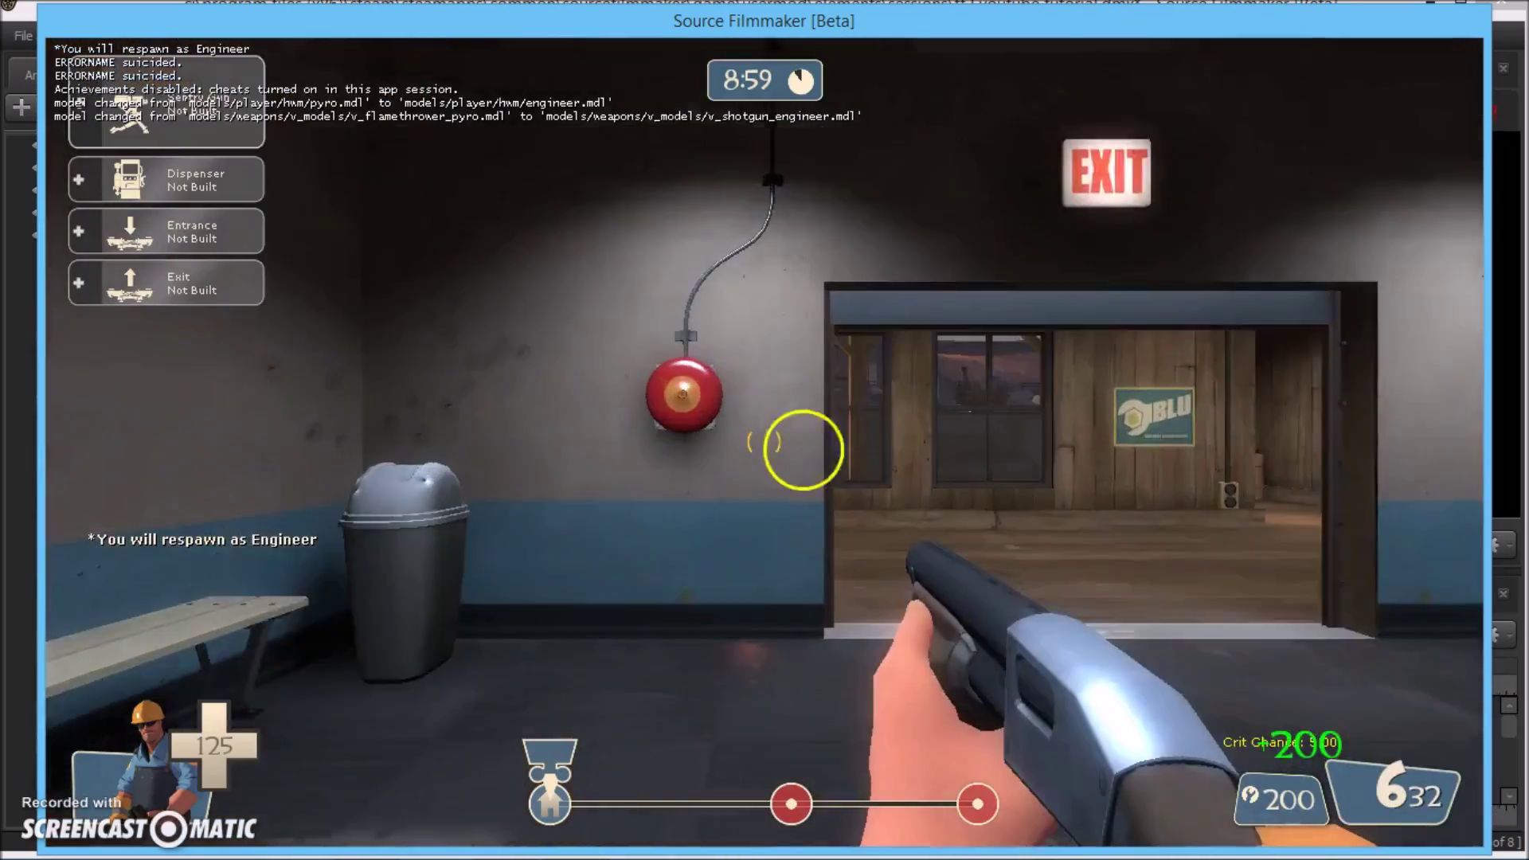
- Choose the Sentry Gun blueprint with the Engineer's build tool, carry it outside the spawn building and place it on the dirt
{"action": "scroll", "coordinate": [765, 430], "scroll_direction": "down", "scroll_amount": 1}
{"action": "scroll", "coordinate": [709, 446], "scroll_direction": "down", "scroll_amount": 2}
{"action": "left_click", "coordinate": [758, 438]}
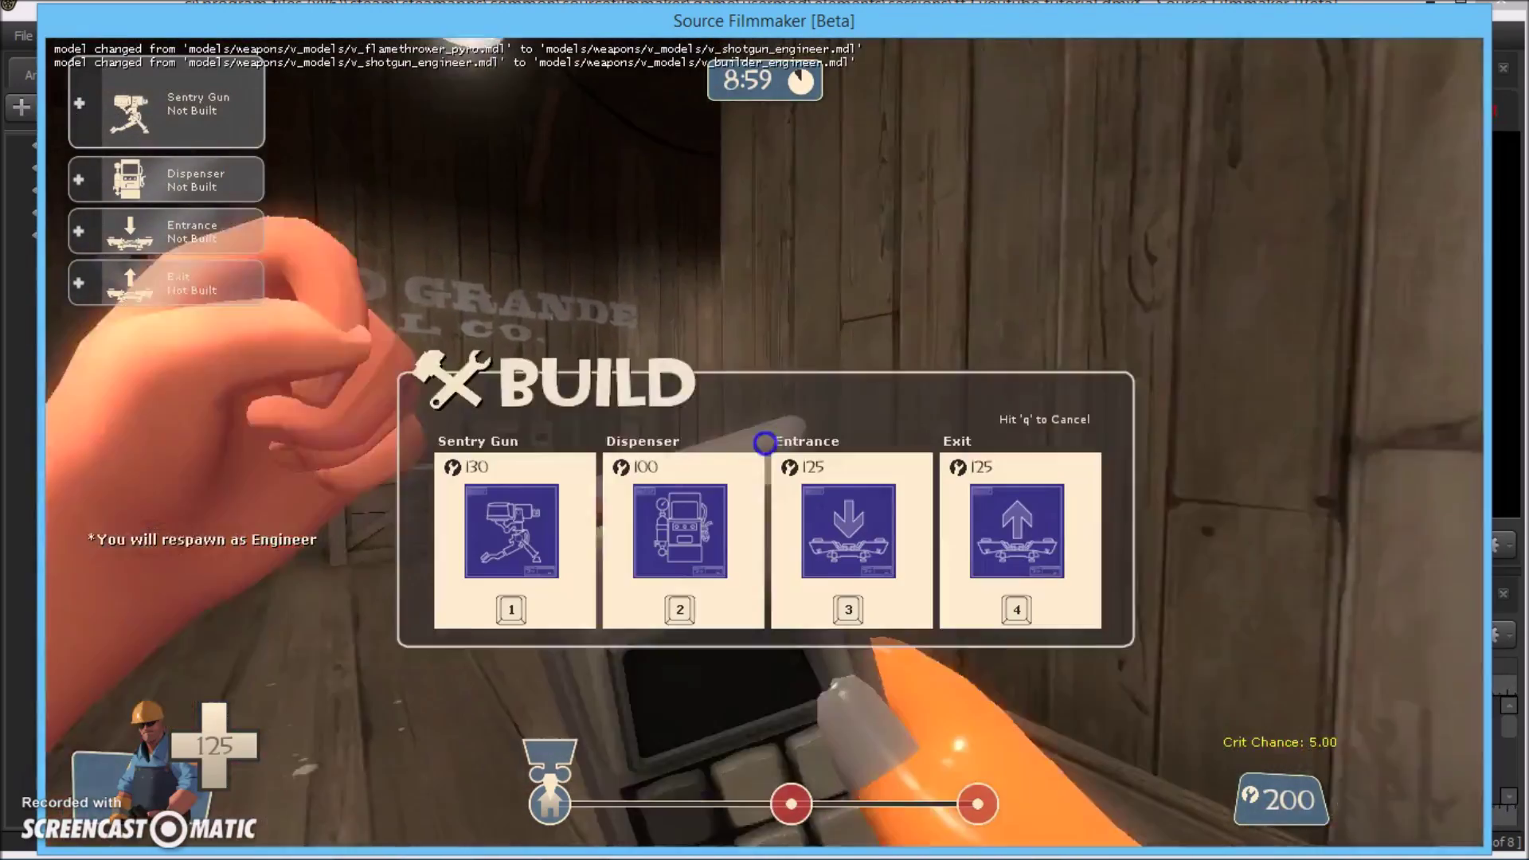
{"action": "key", "text": "2"}
{"action": "key", "text": "w"}
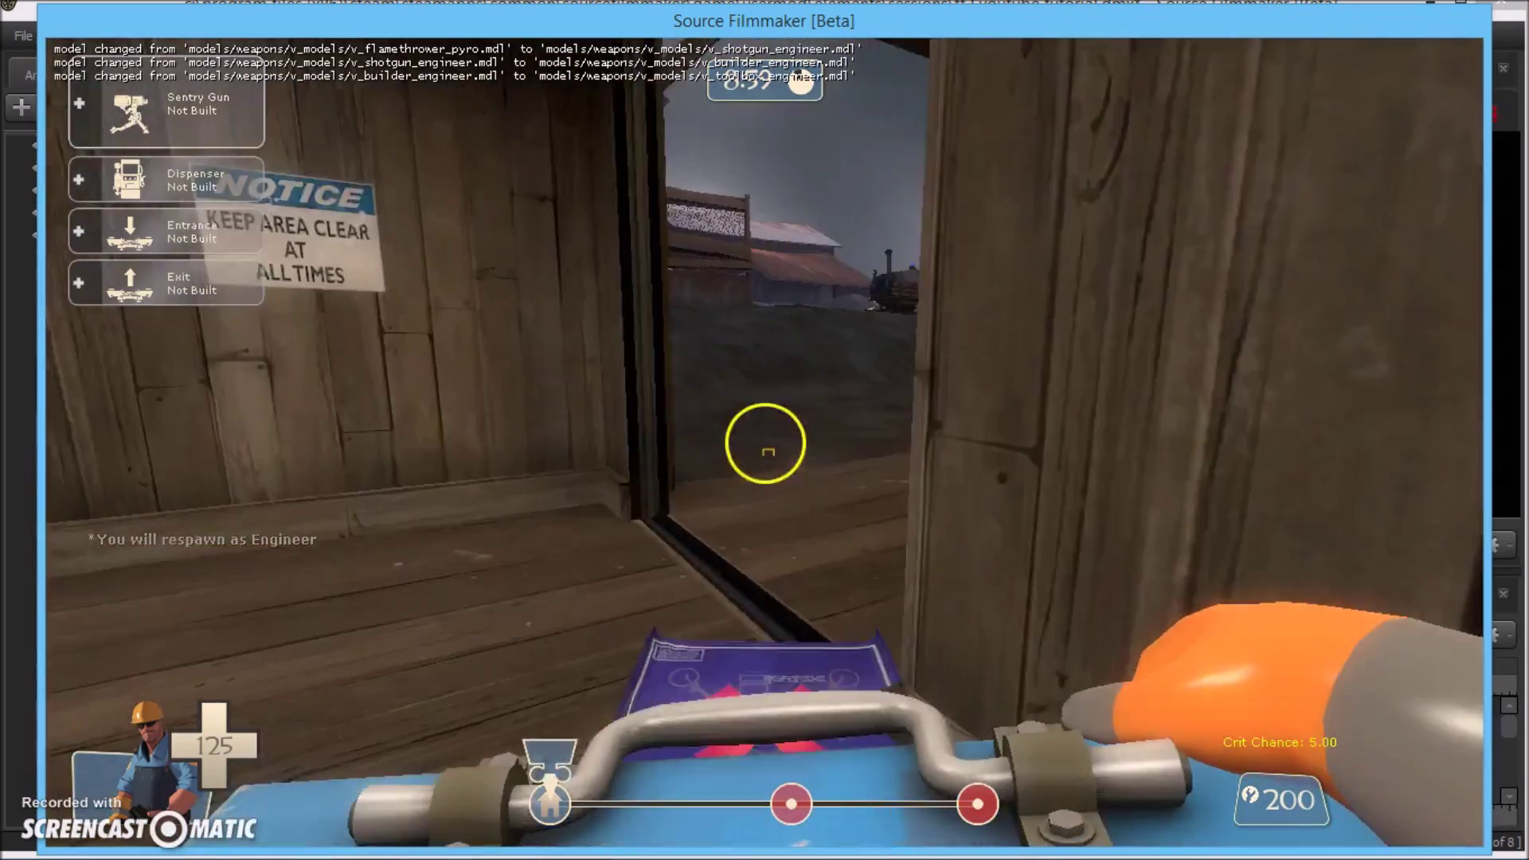
{"action": "key", "text": "w"}
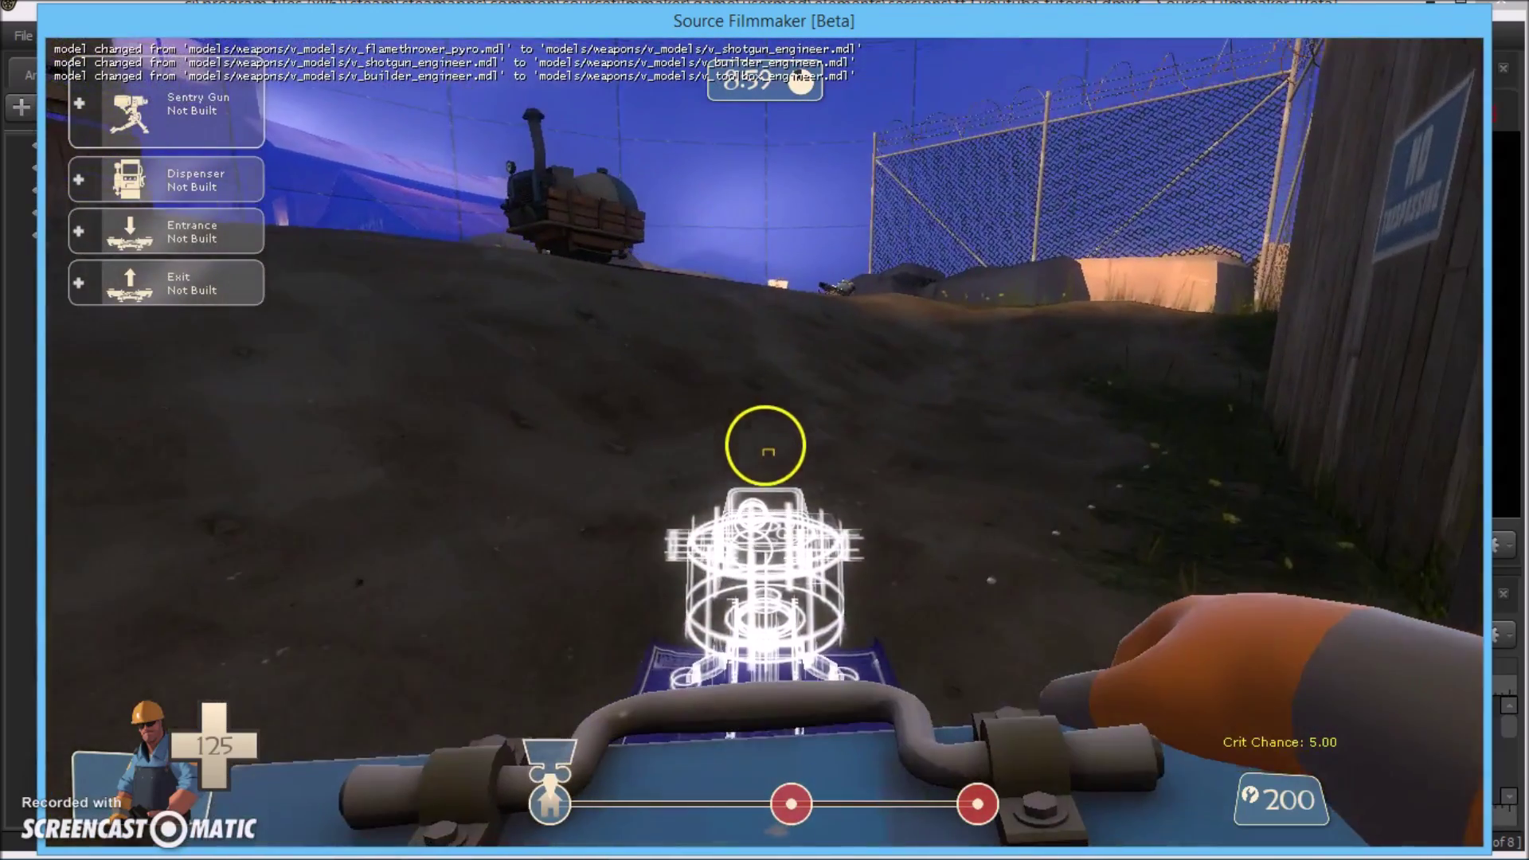
{"action": "left_click", "coordinate": [765, 446]}
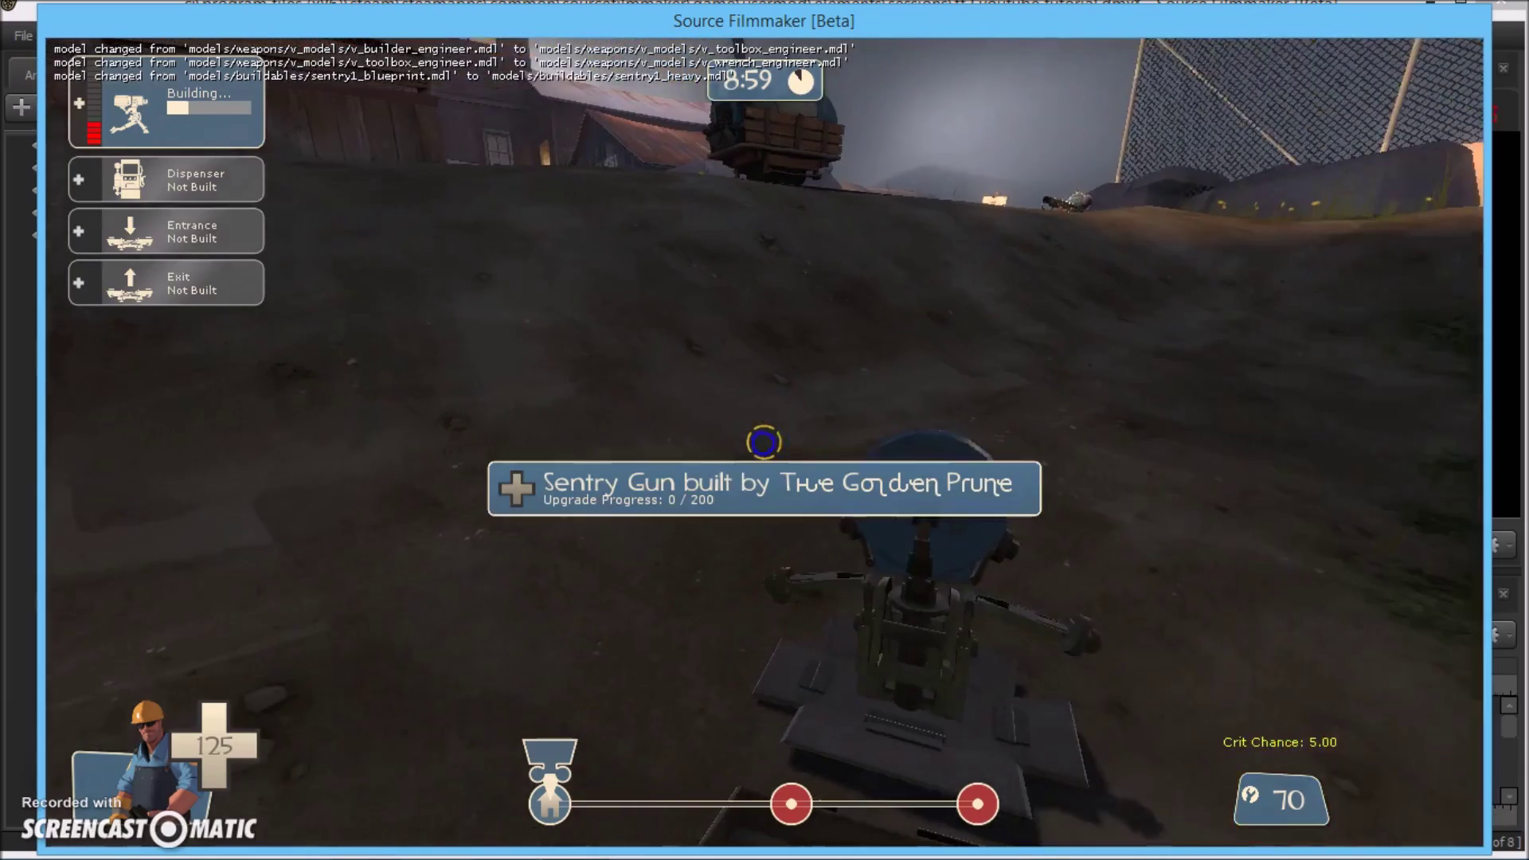
- Swing the Engineer's wrench while moving around the new sentry gun and the porch of the BLU building
{"action": "left_click", "coordinate": [765, 443]}
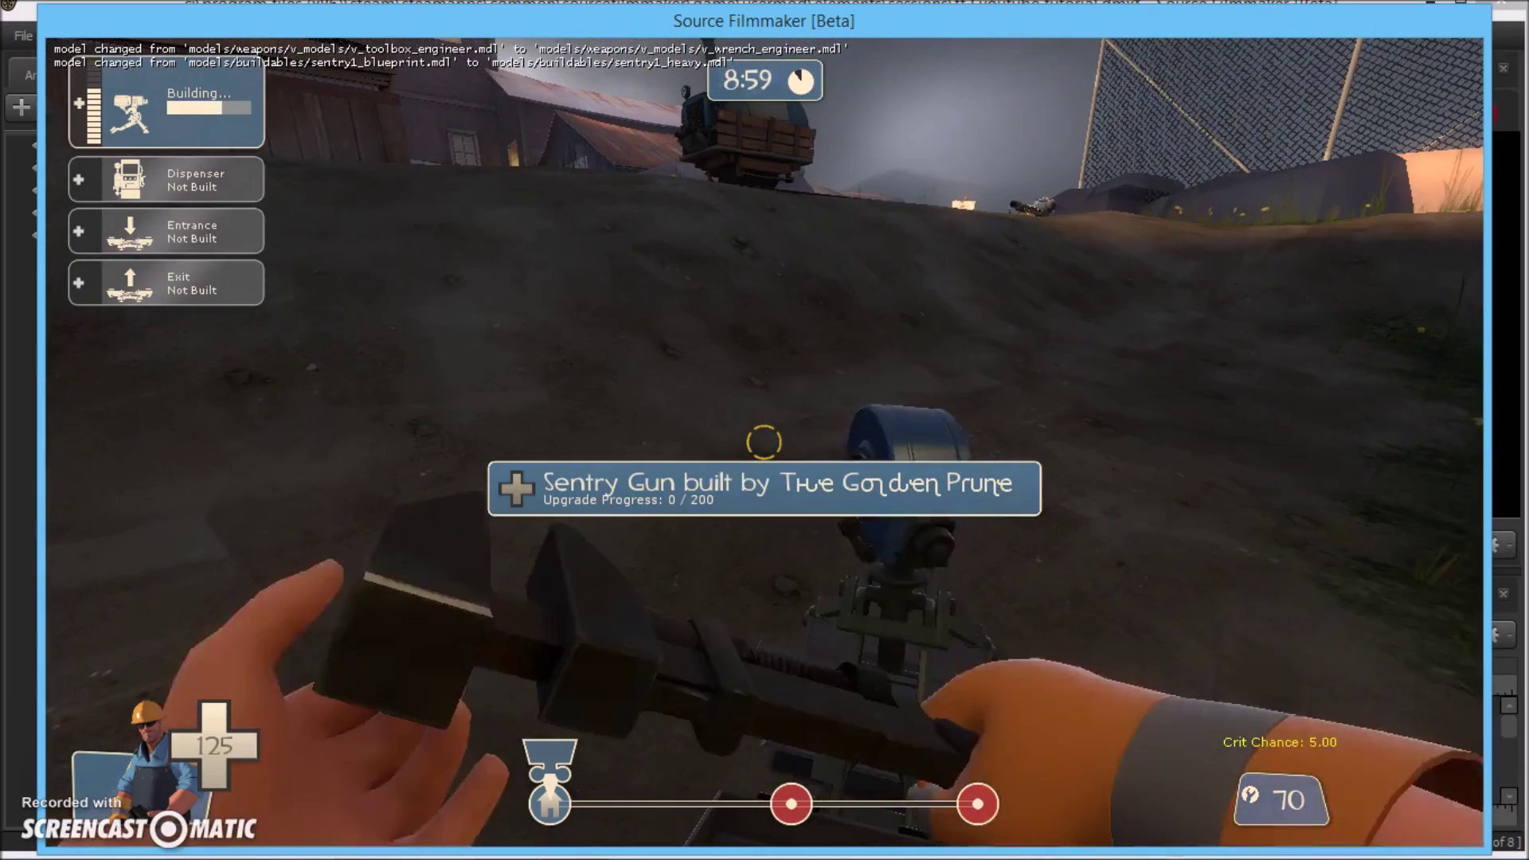
{"action": "left_click", "coordinate": [765, 443]}
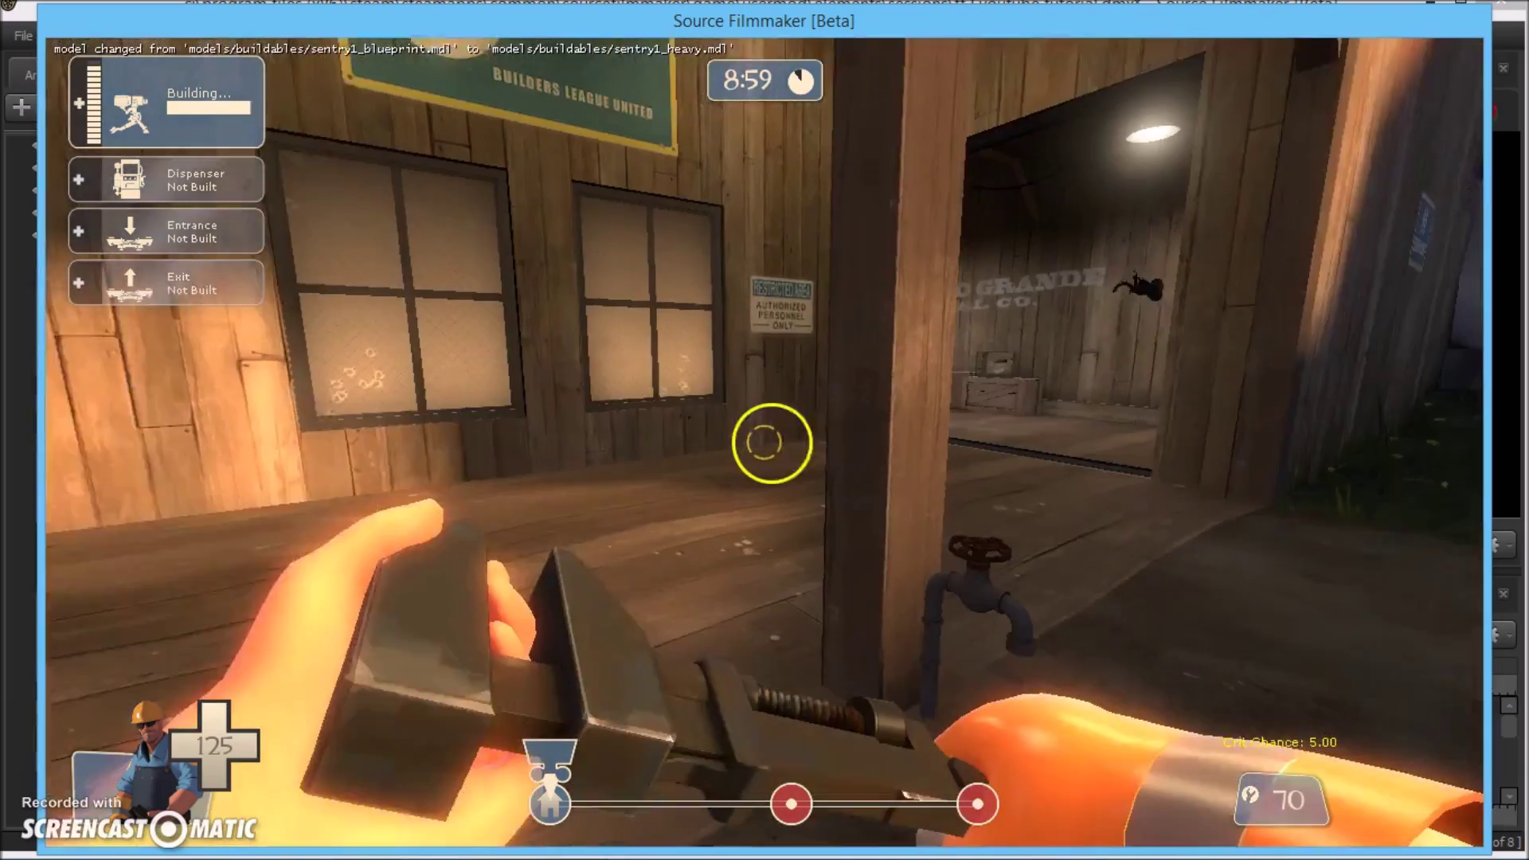
{"action": "left_click", "coordinate": [765, 443]}
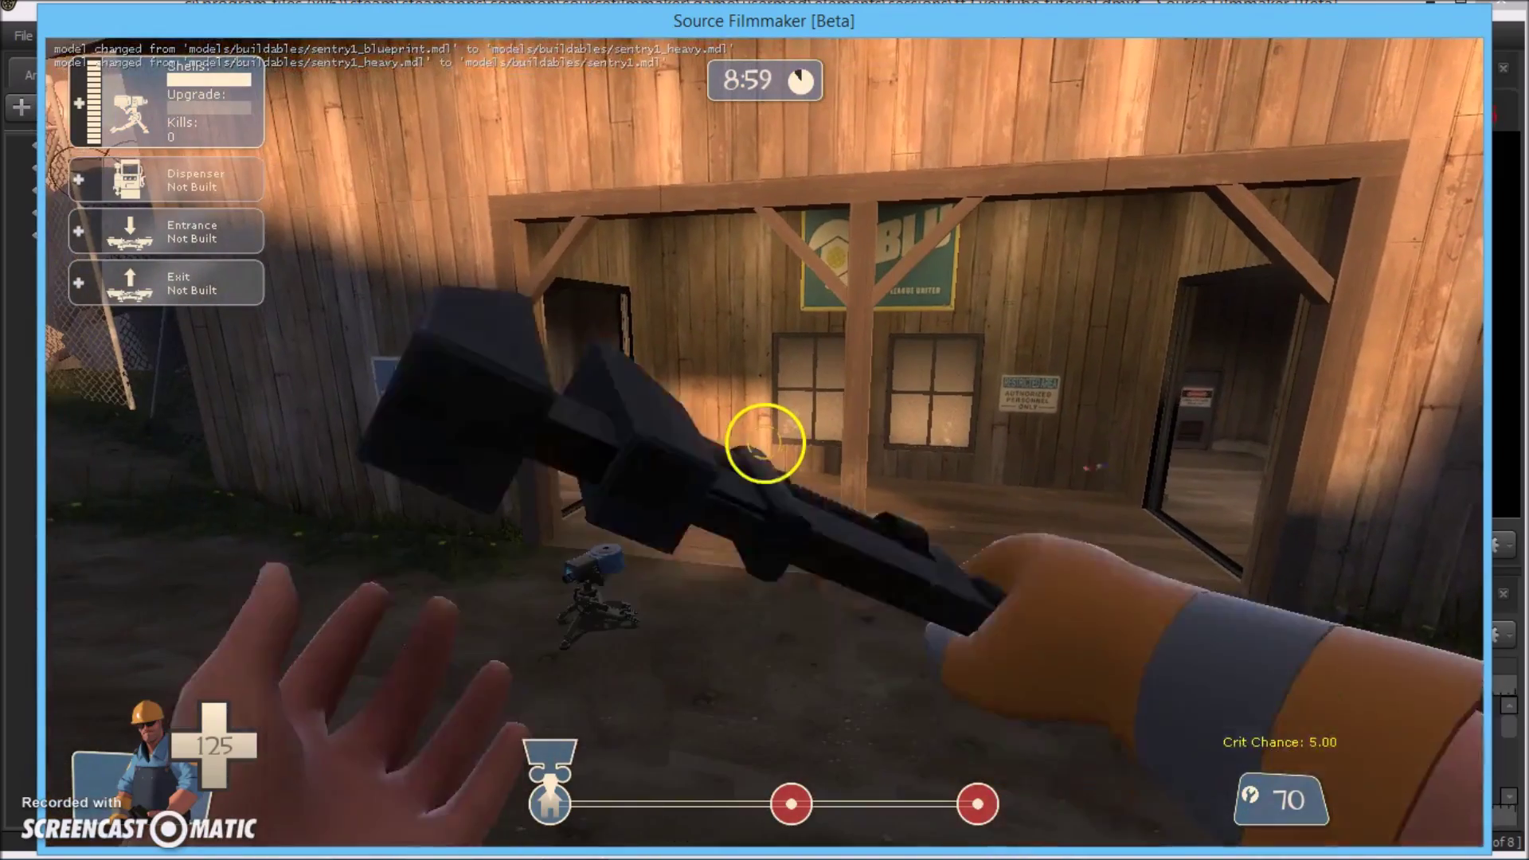
{"action": "left_click", "coordinate": [765, 443]}
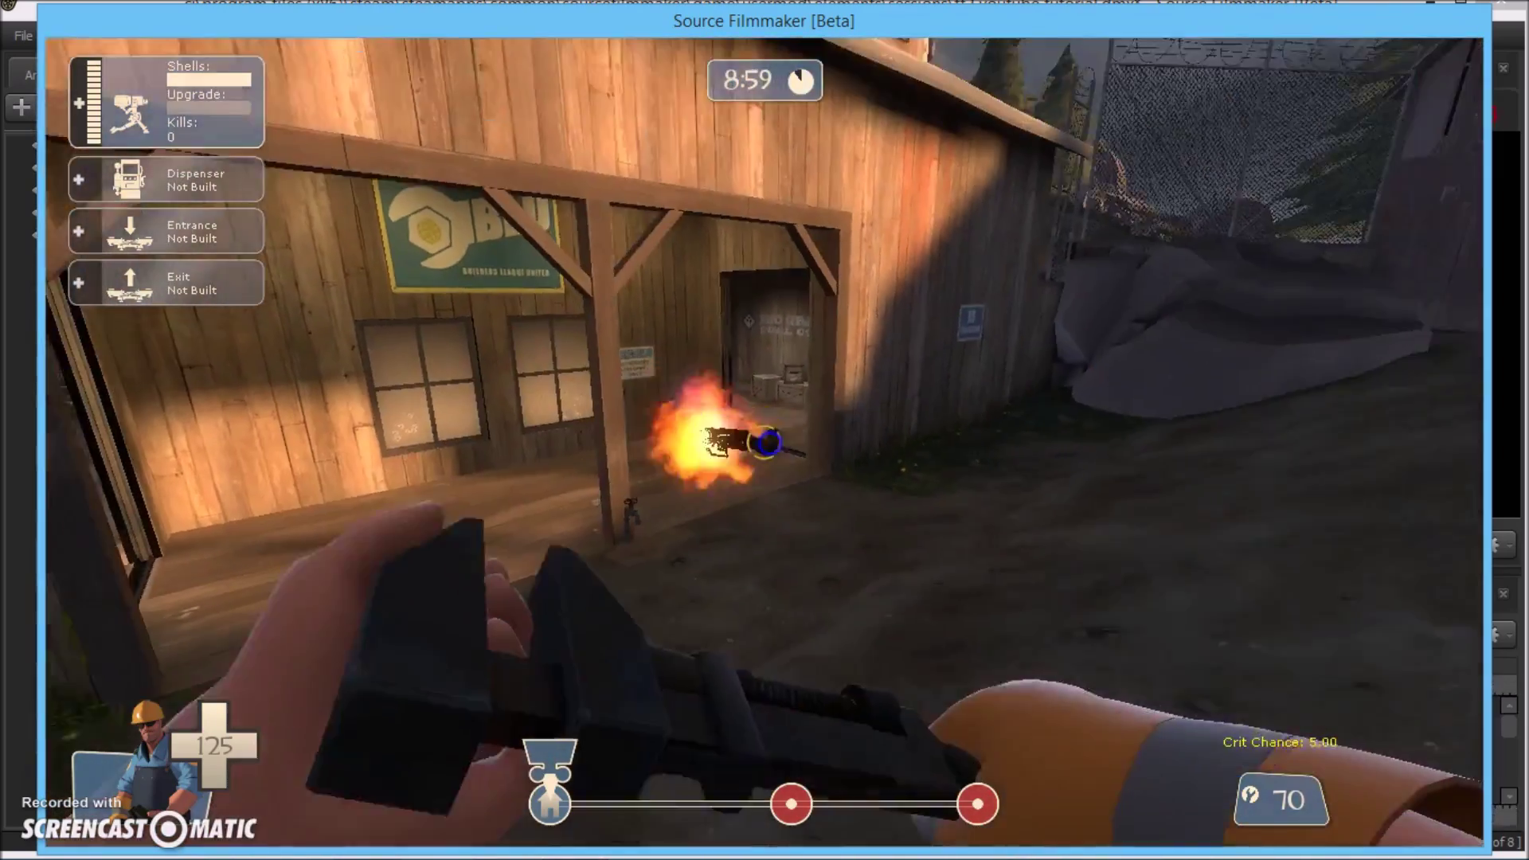
{"action": "left_click", "coordinate": [764, 443]}
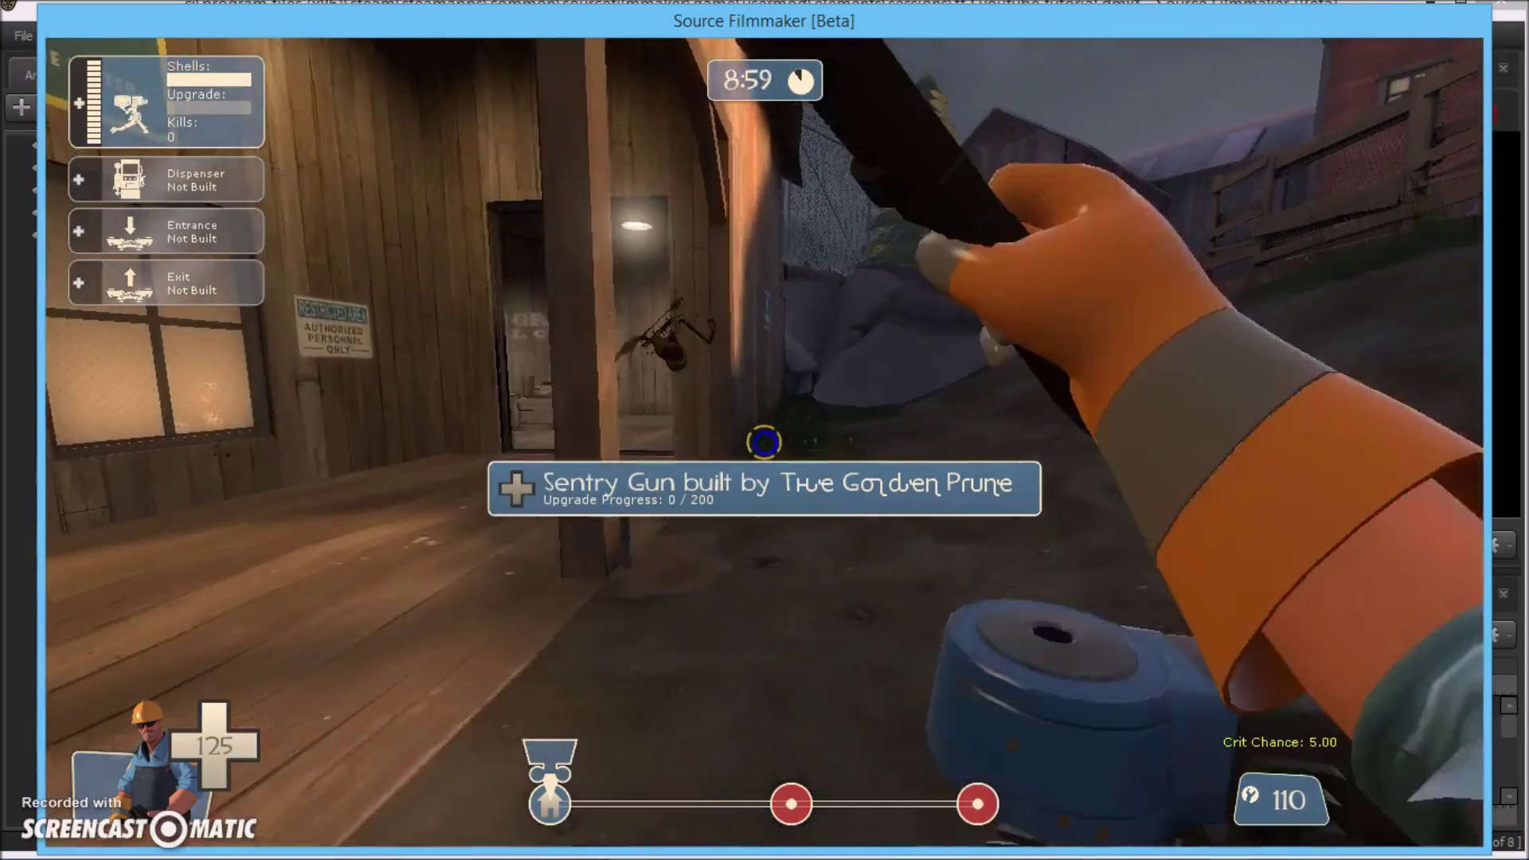
{"action": "left_click", "coordinate": [765, 443]}
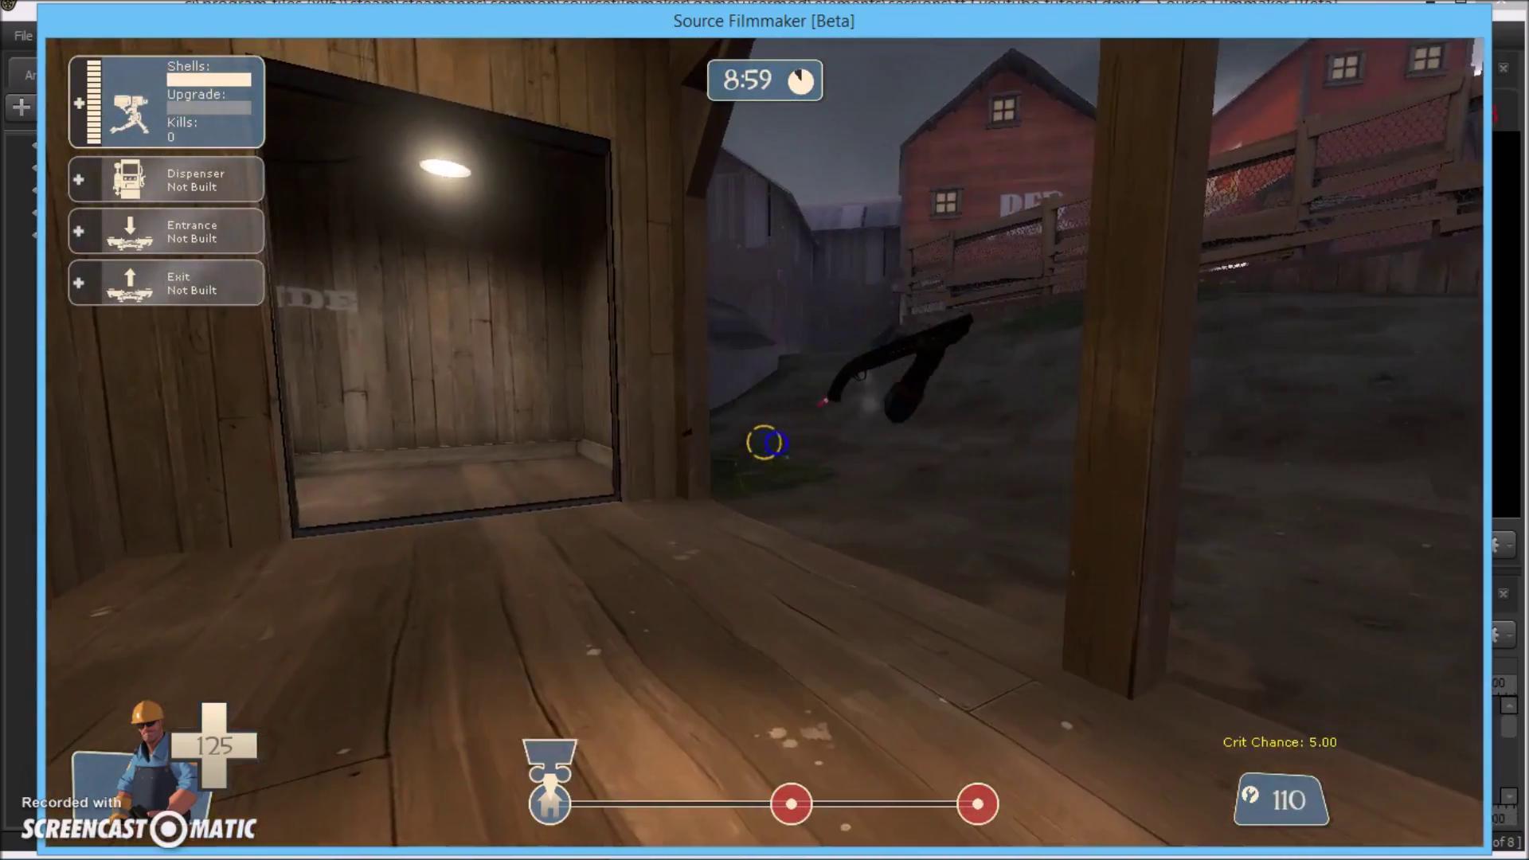
{"action": "left_click", "coordinate": [765, 443]}
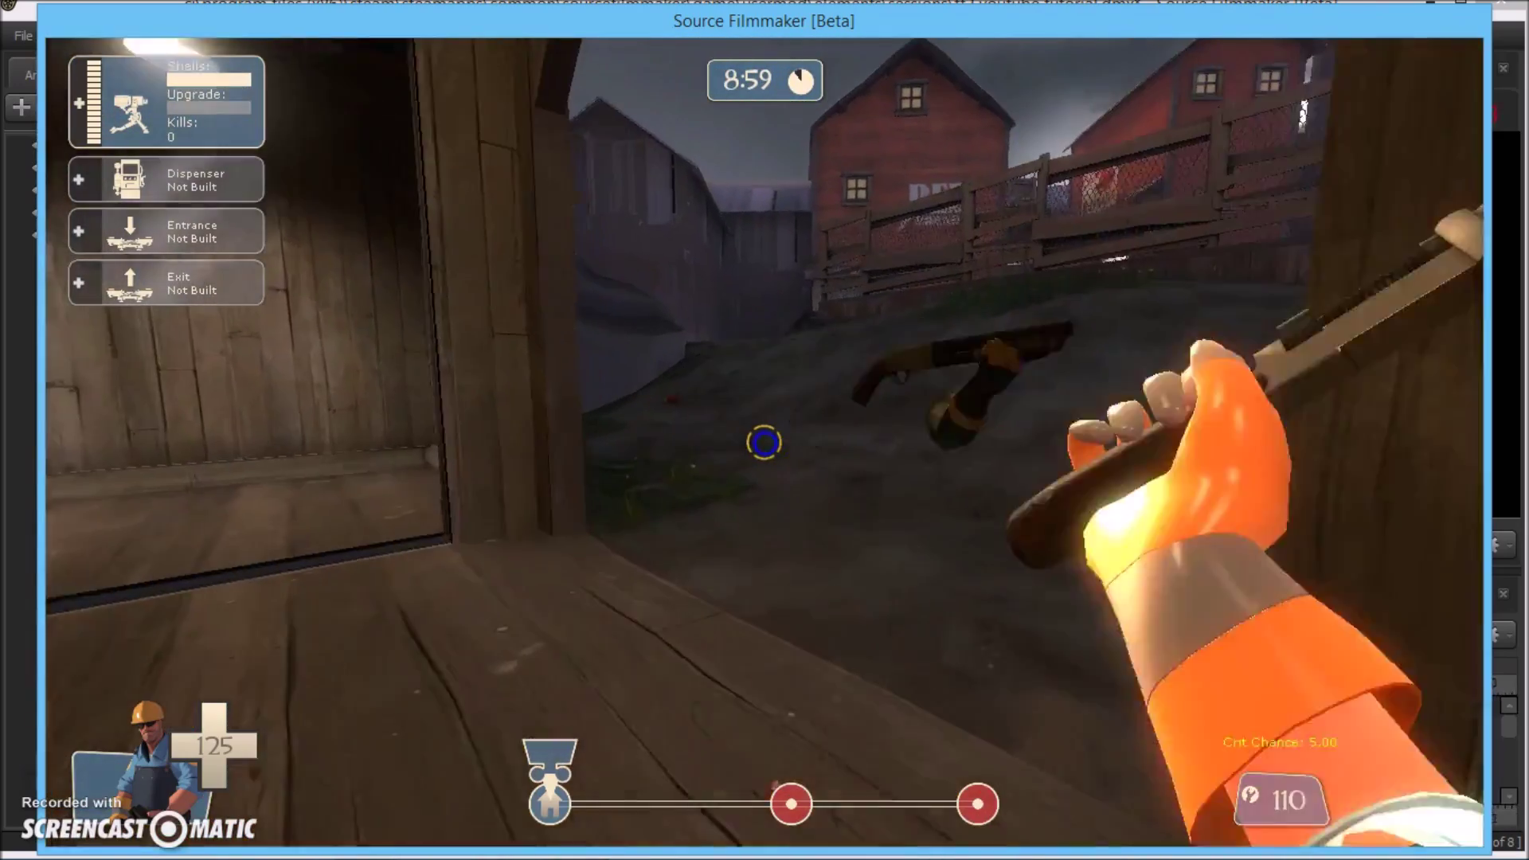
- Switch the Engineer to the shotgun, fire several shots around the sentry gun and porch, and end the game recording
{"action": "scroll", "coordinate": [764, 443], "scroll_direction": "up", "scroll_amount": 2}
{"action": "left_click", "coordinate": [764, 443]}
{"action": "left_click", "coordinate": [764, 442]}
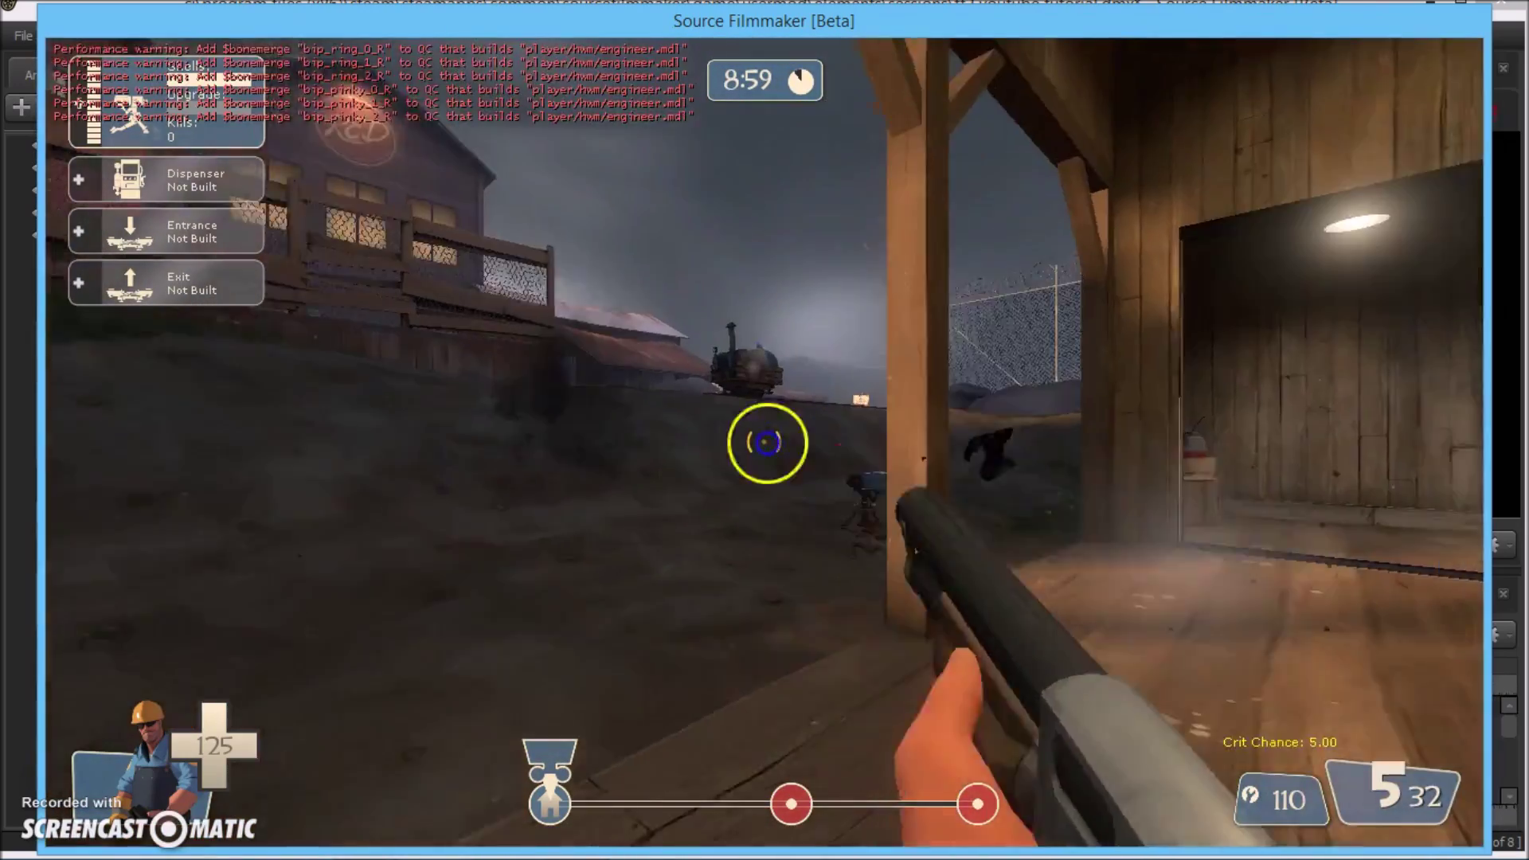
{"action": "left_click", "coordinate": [767, 443]}
{"action": "left_click", "coordinate": [894, 454]}
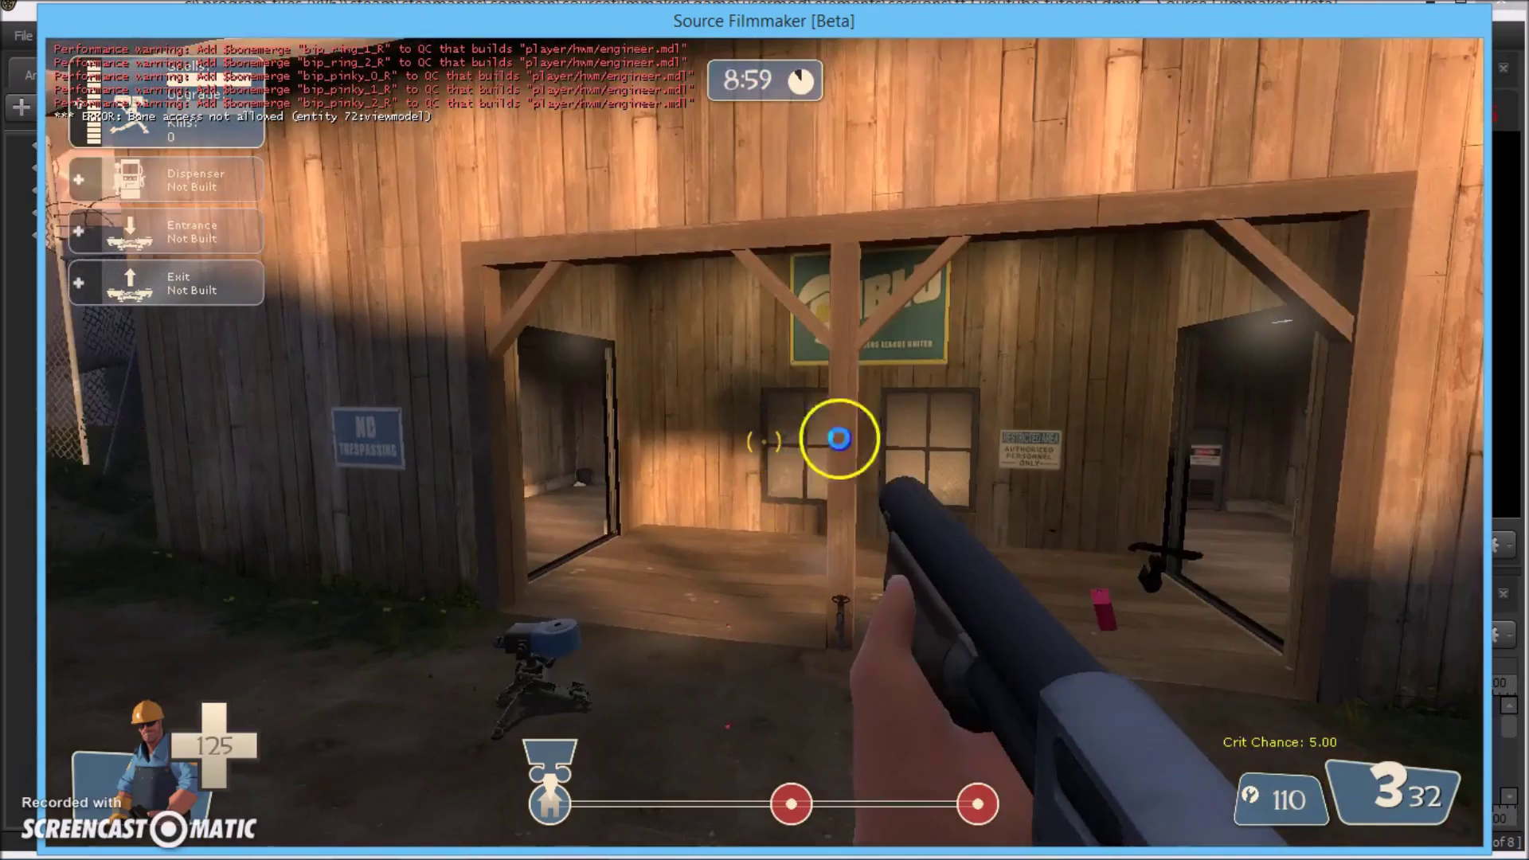
{"action": "left_click", "coordinate": [765, 442]}
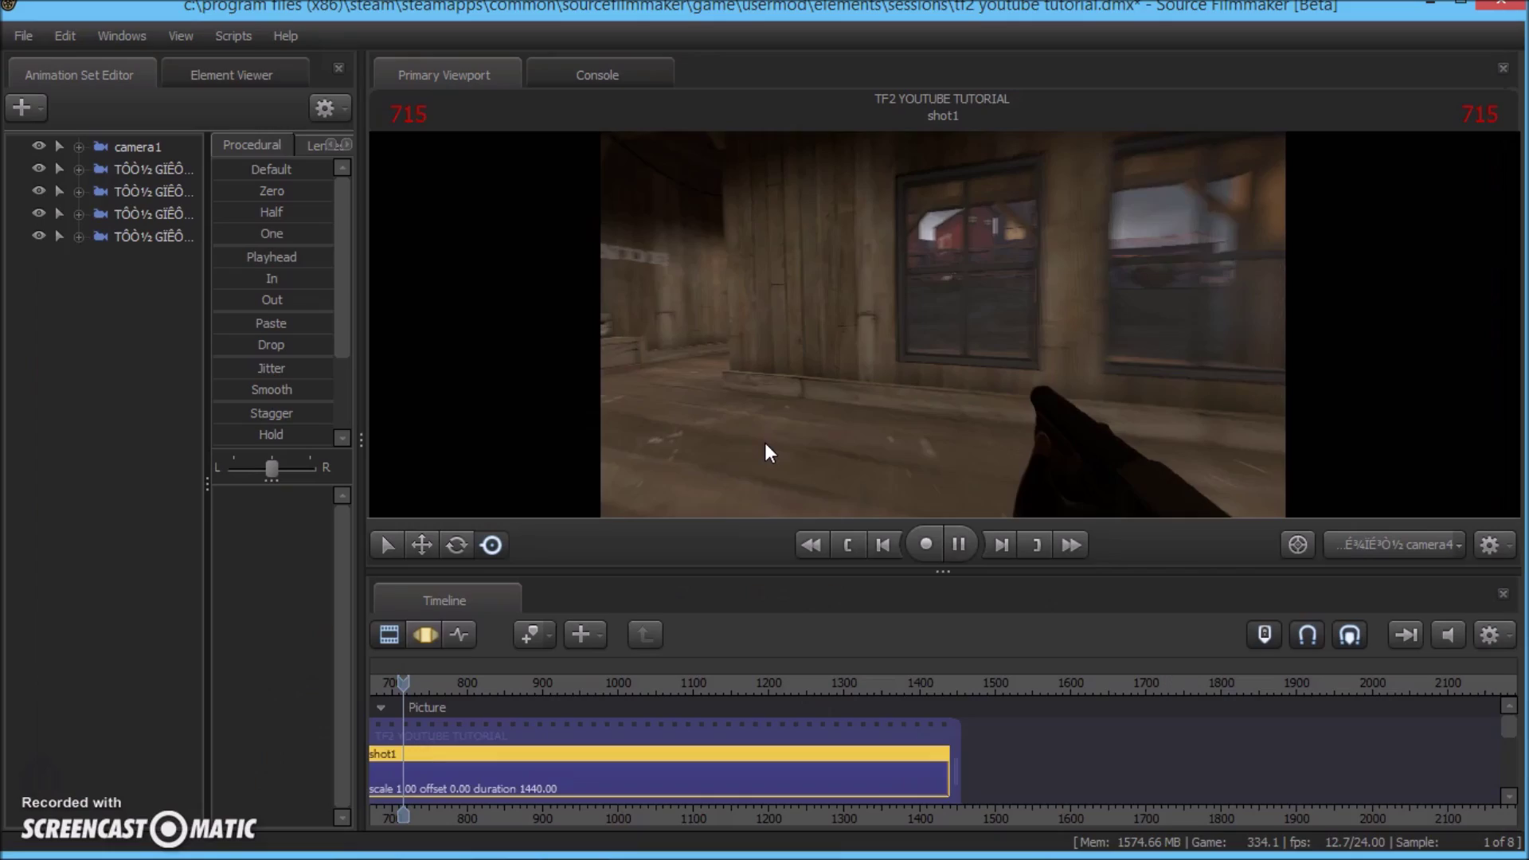
- Stop the running playback and change the shot's scene camera to camera1
{"action": "left_click", "coordinate": [940, 546]}
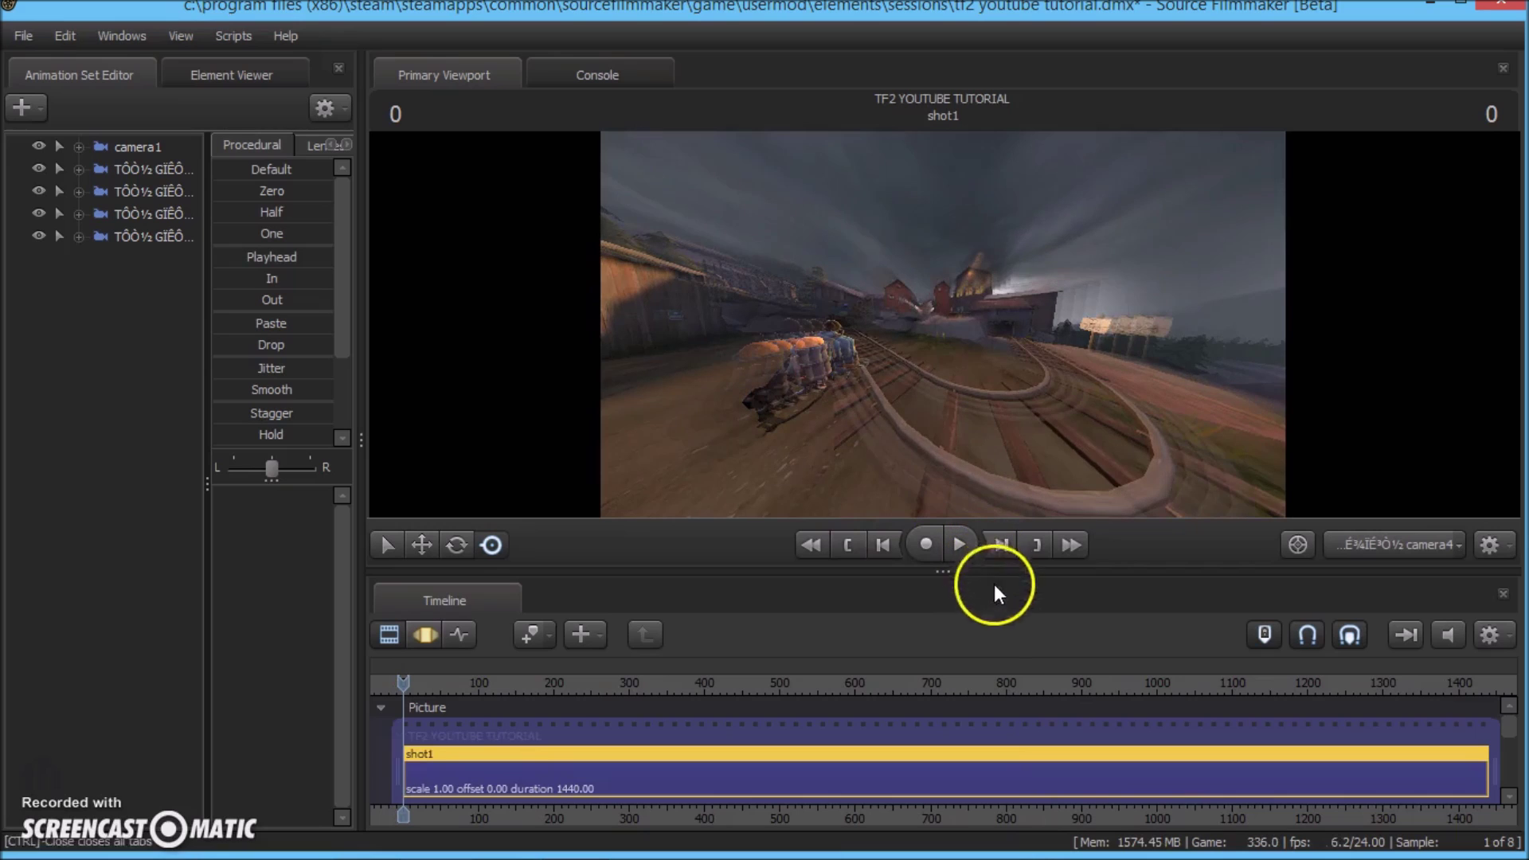
{"action": "left_click", "coordinate": [1389, 551]}
{"action": "left_click", "coordinate": [1394, 551]}
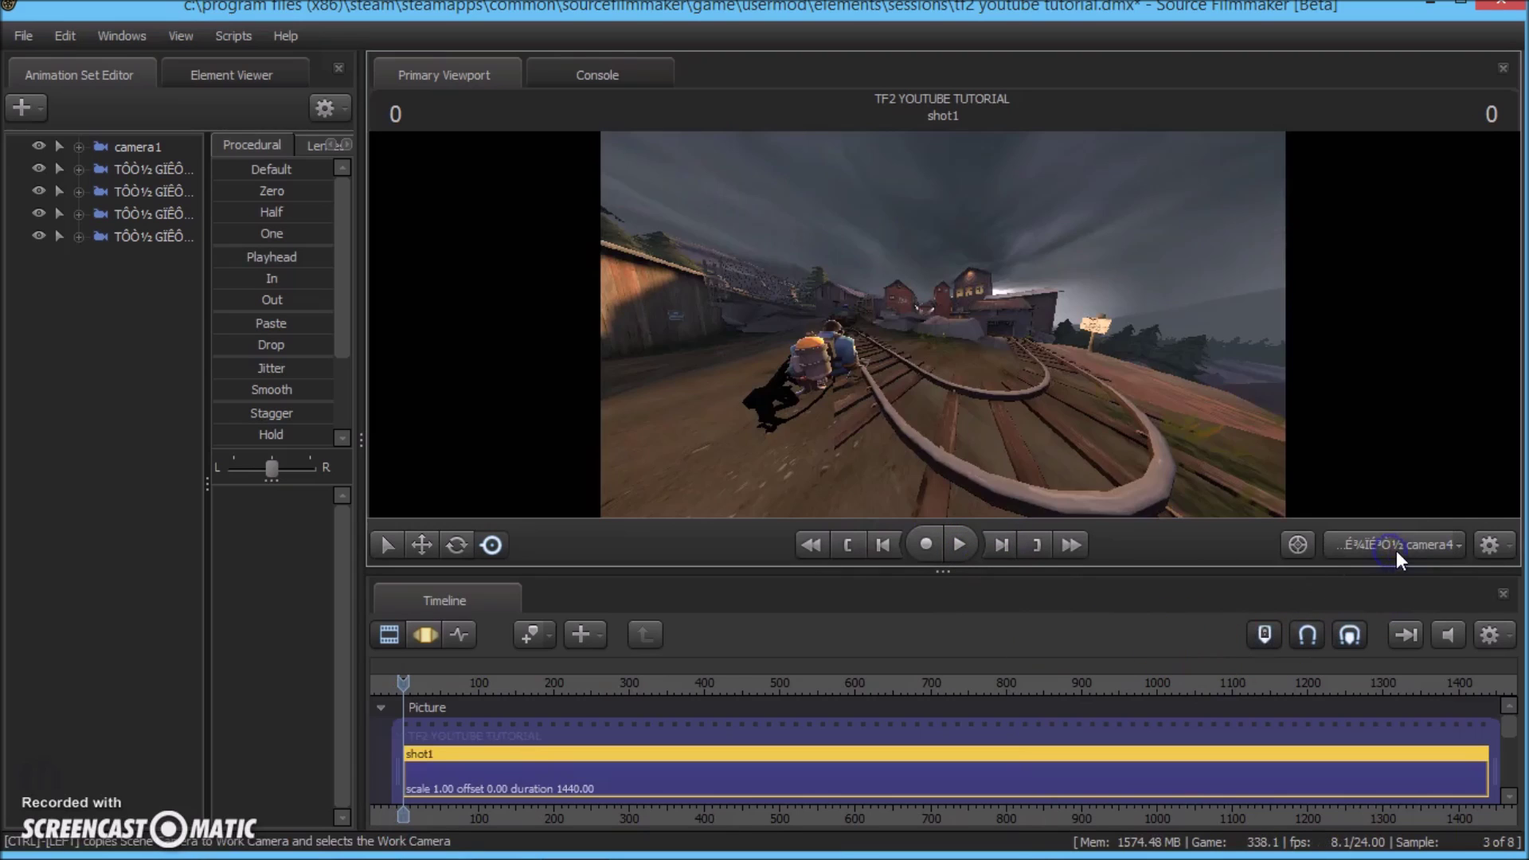
{"action": "left_click", "coordinate": [1464, 551]}
{"action": "mouse_move", "coordinate": [1444, 623]}
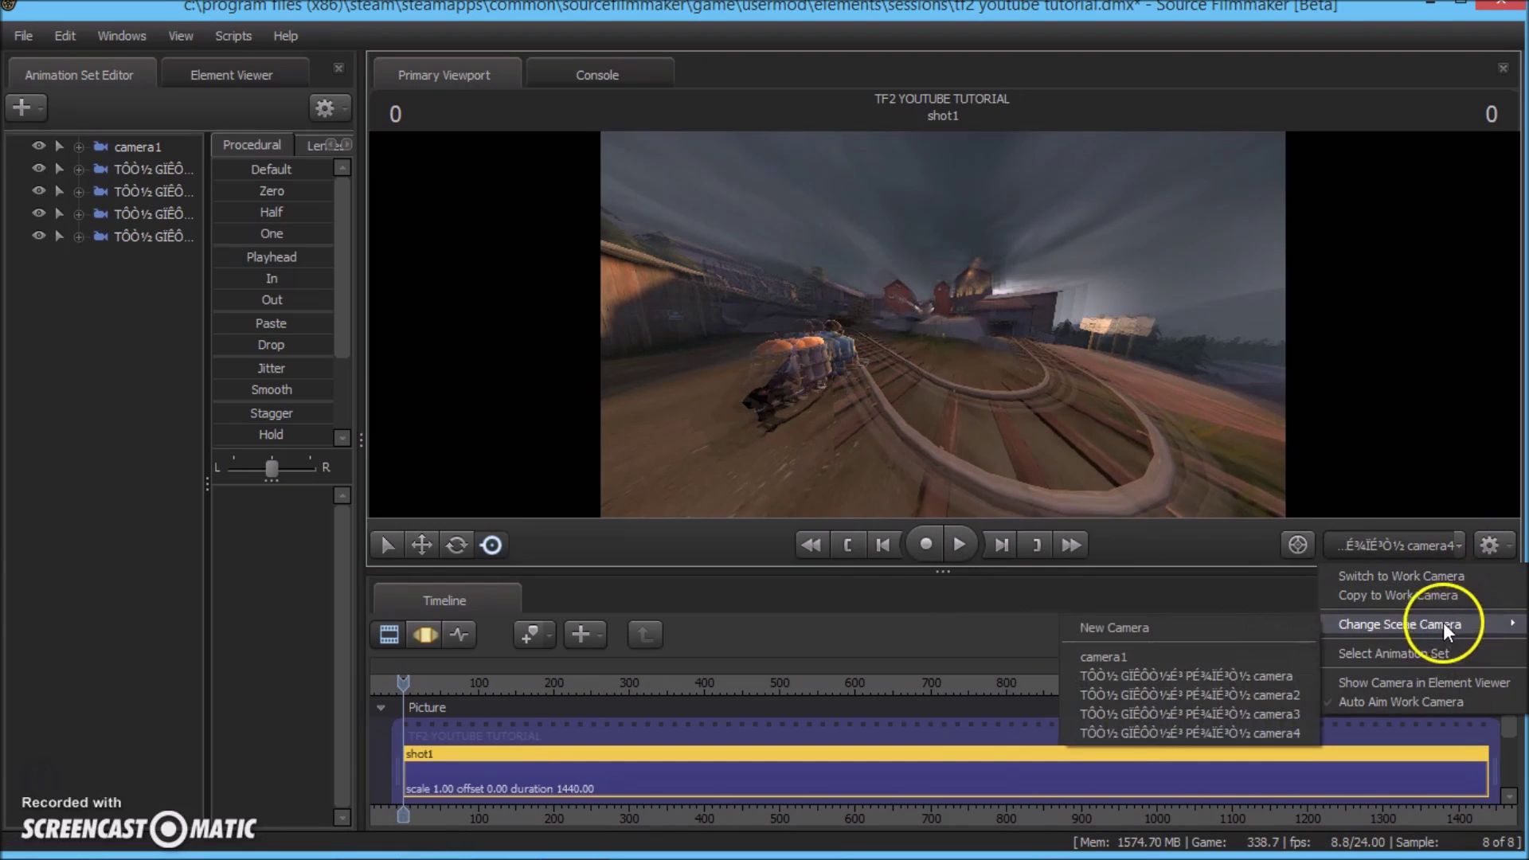
{"action": "left_click", "coordinate": [1188, 661]}
- Play the shot through camera1 from the start and pause near frame 593 with the sentry gun in view
{"action": "left_click", "coordinate": [960, 545]}
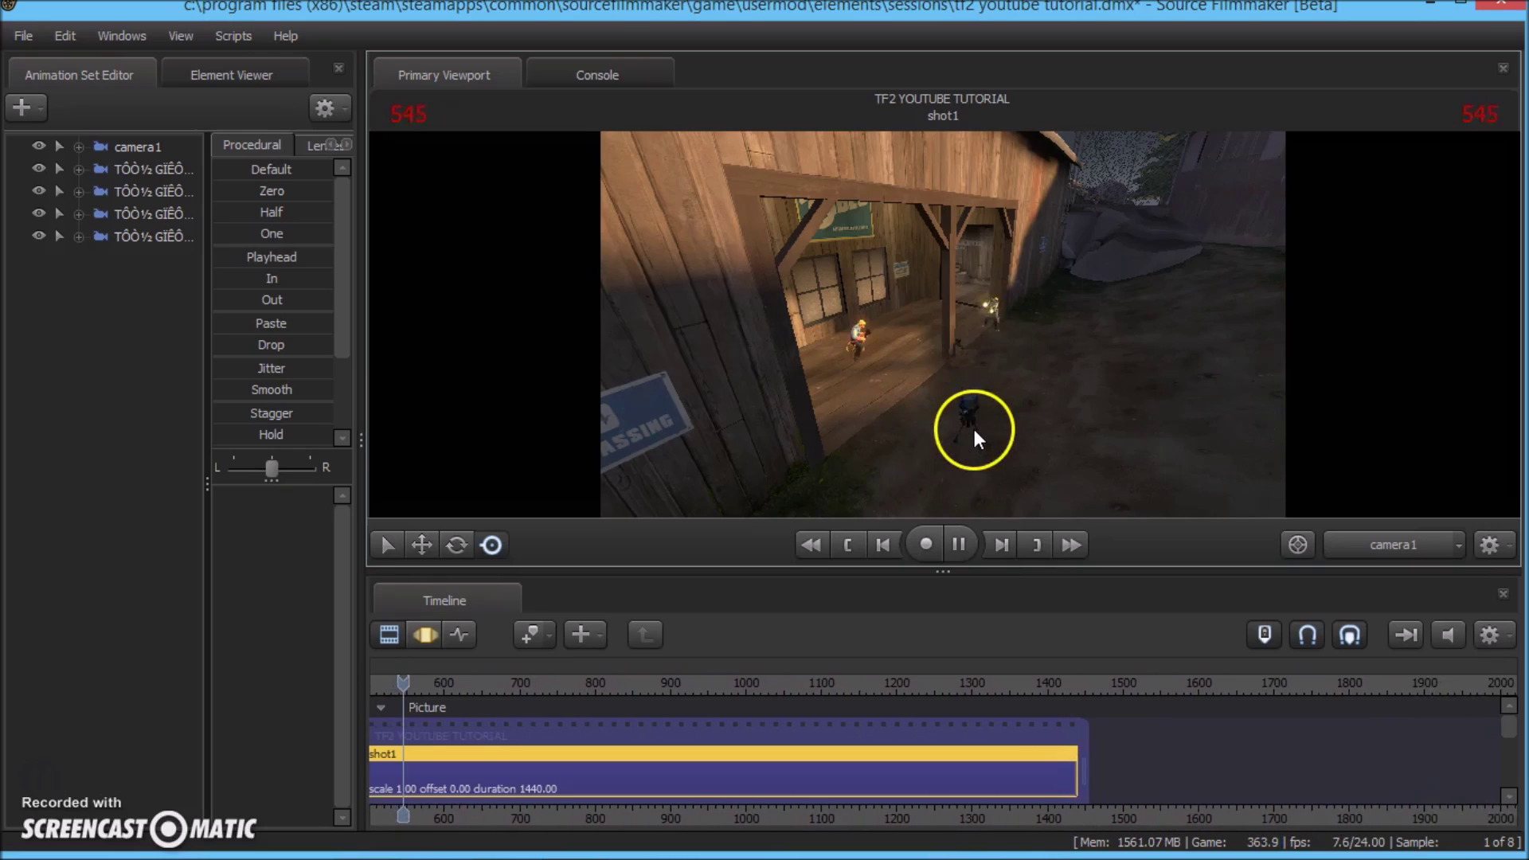
{"action": "left_click", "coordinate": [959, 545]}
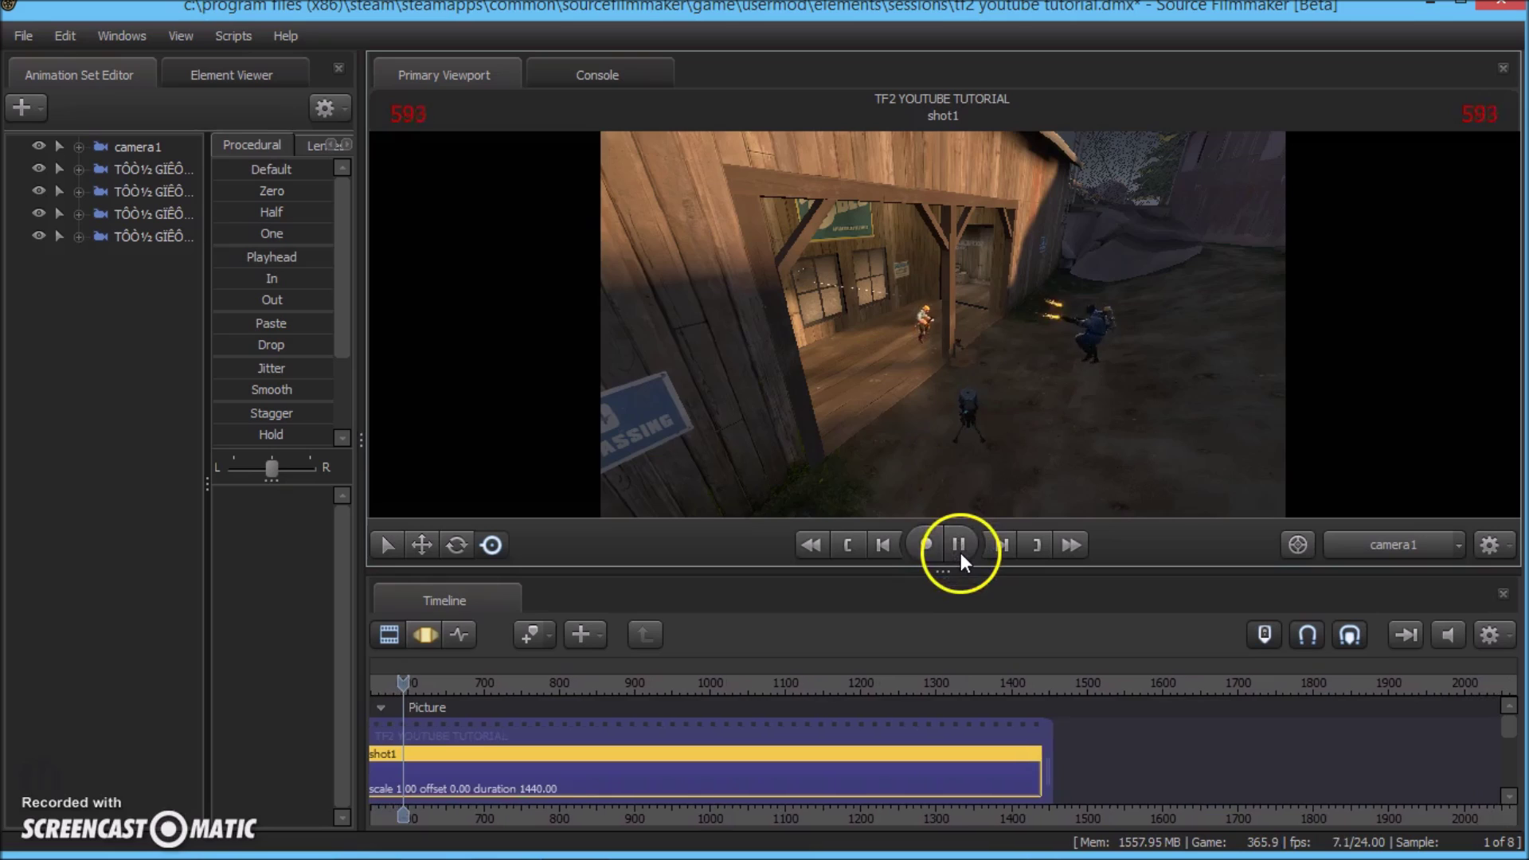